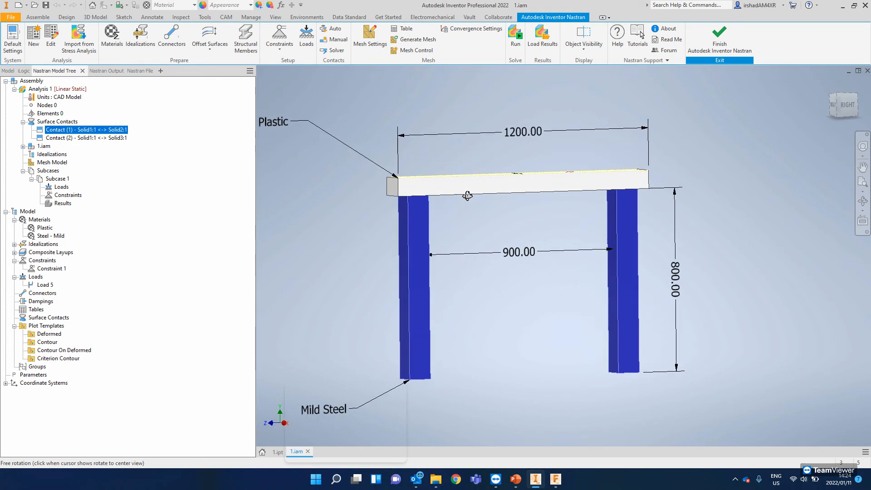
- Exit the Inventor Nastran environment and return to the assembly of the beam and two legs
click(730, 38)
mouse_move(518, 186)
shift+middle_down()
mouse_move(490, 209)
mouse_move(503, 146)
mouse_move(512, 169)
mouse_move(535, 170)
mouse_move(519, 181)
shift+middle_up()
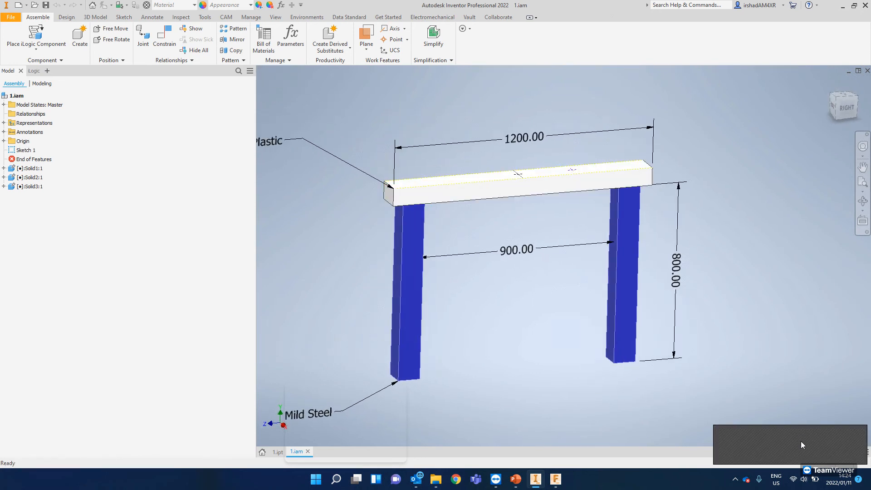
middle_drag(502, 268, 549, 258)
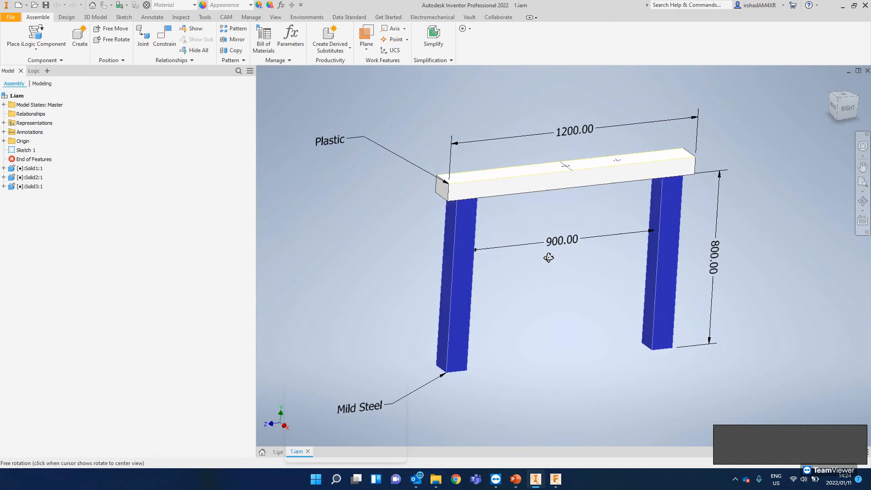
click(496, 479)
click(496, 479)
middle_drag(412, 160, 465, 152)
shift+middle_drag(465, 151, 424, 179)
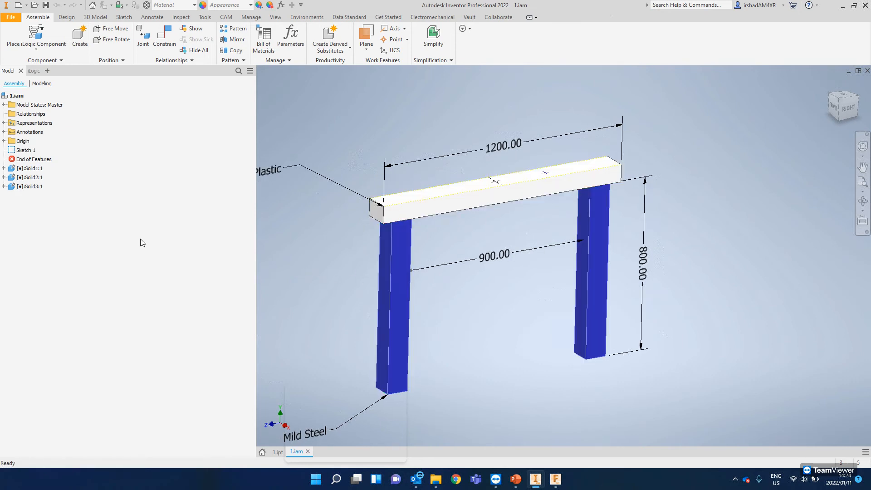
- Examine the assembly's horizontal beam and two leg solids individually
click(34, 169)
click(33, 186)
click(356, 160)
scroll(356, 160, up, 4)
scroll(415, 144, down, 3)
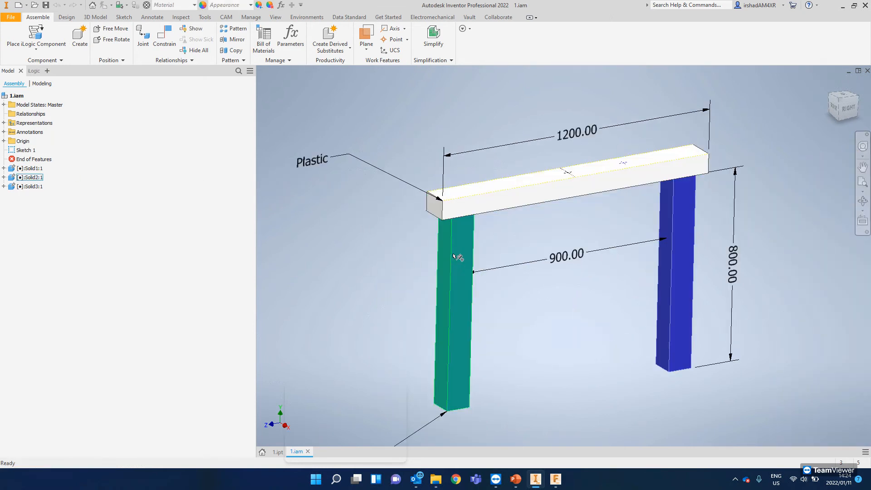
click(481, 190)
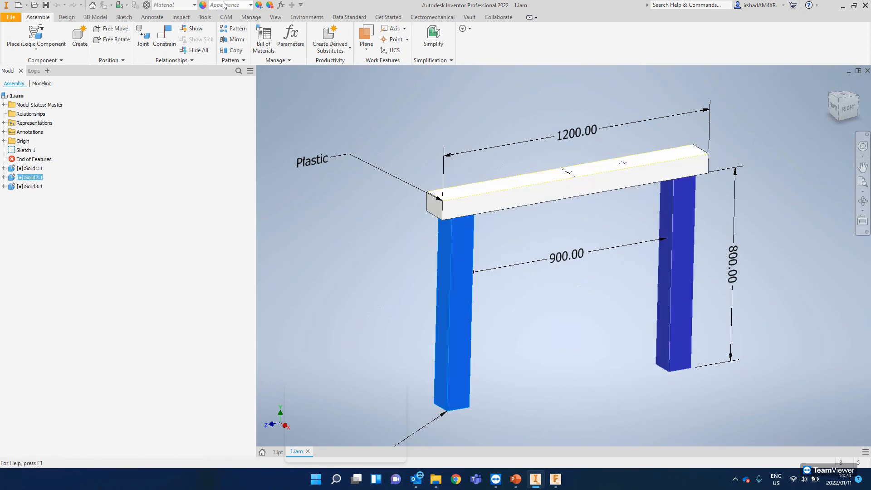
click(544, 305)
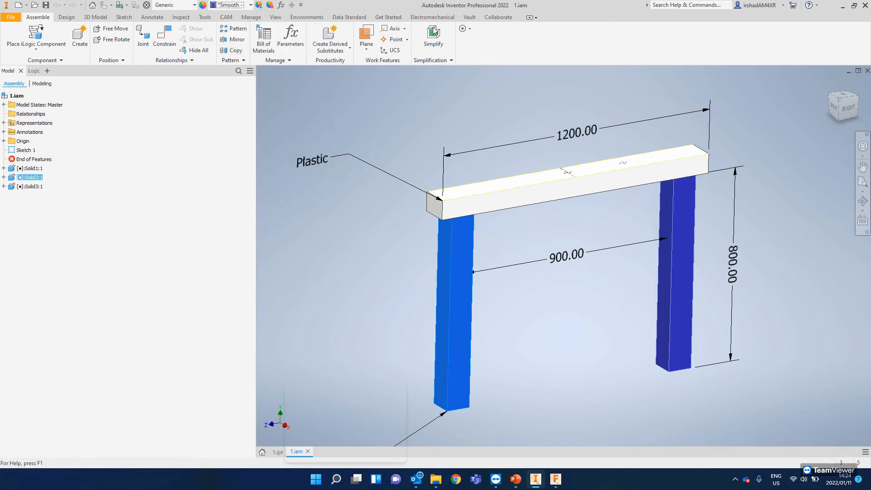
- Open the Autodesk Inventor Nastran environment for the beam-and-legs assembly
click(310, 21)
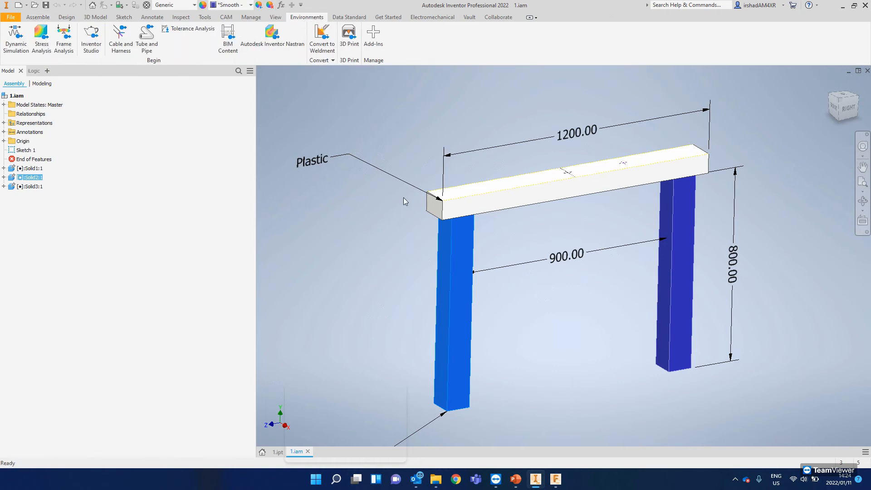
click(273, 41)
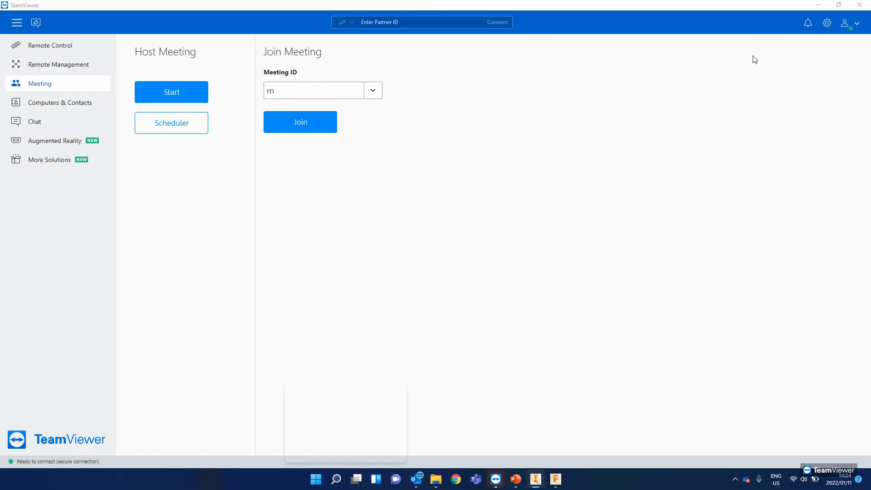
click(824, 7)
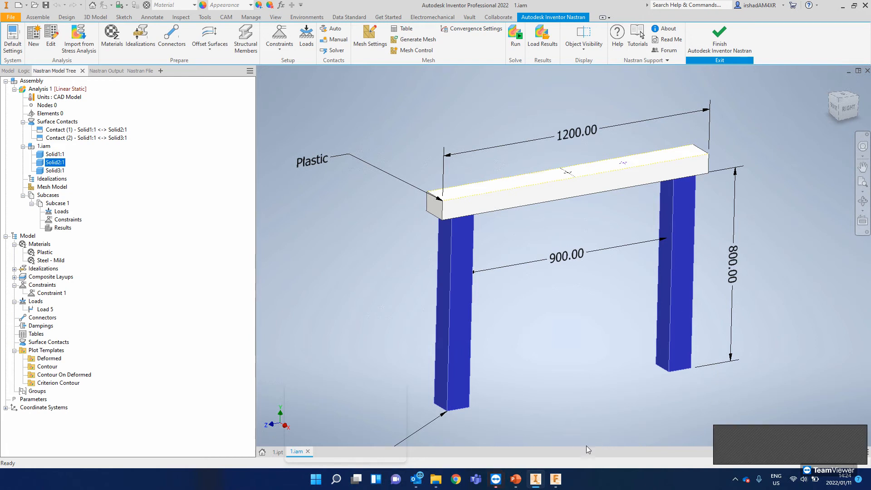
mouse_move(514, 477)
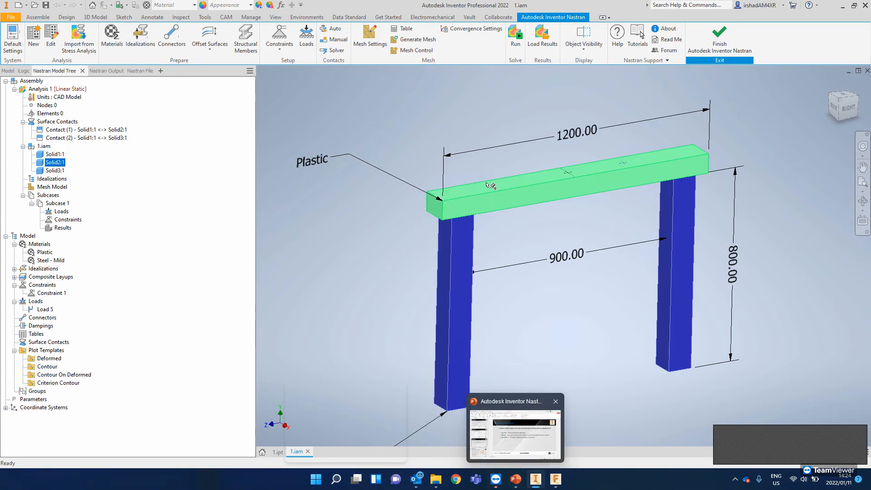
middle_drag(500, 180, 474, 157)
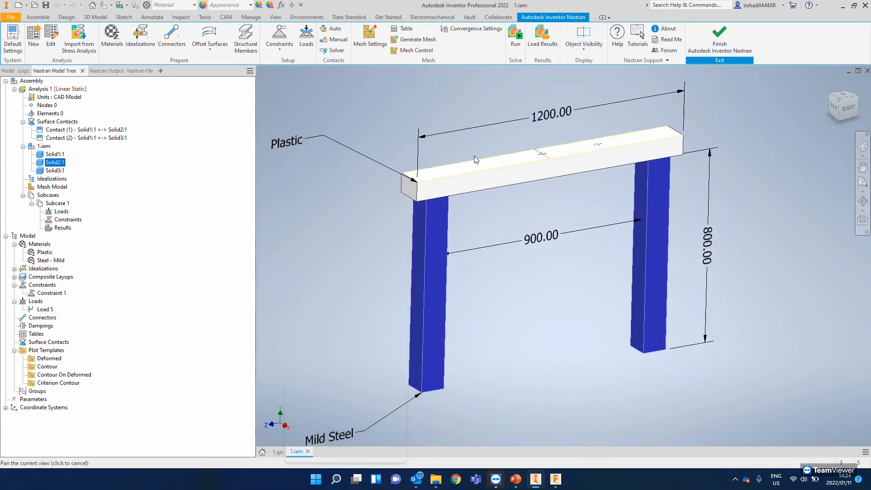
middle_drag(392, 178, 403, 167)
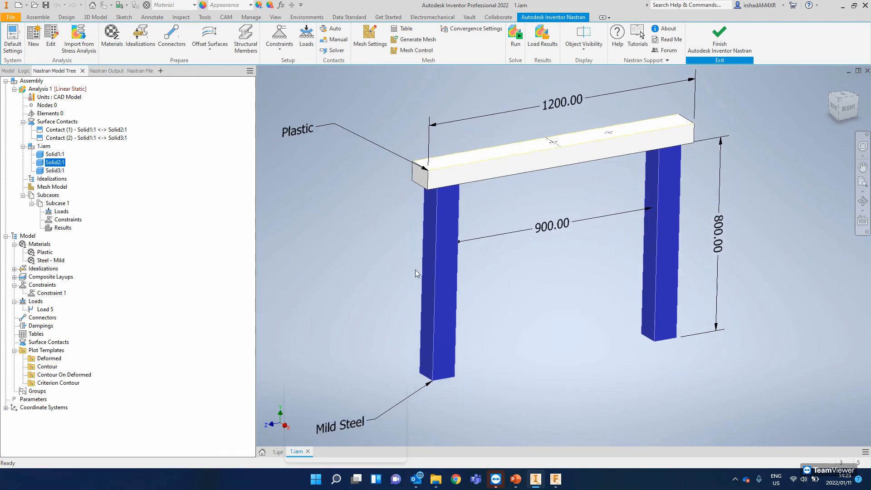
middle_drag(414, 296, 425, 318)
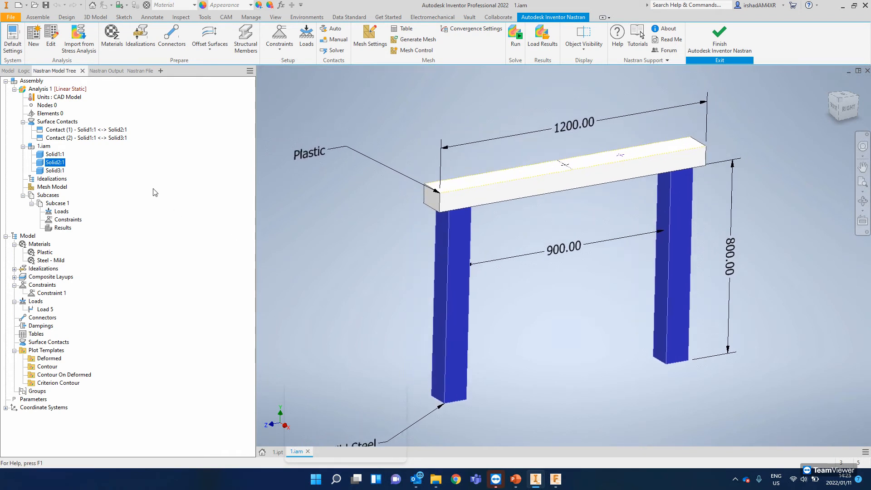
- Delete the existing Analysis 1 and check the Plastic and Steel - Mild materials in the model
right_click(47, 89)
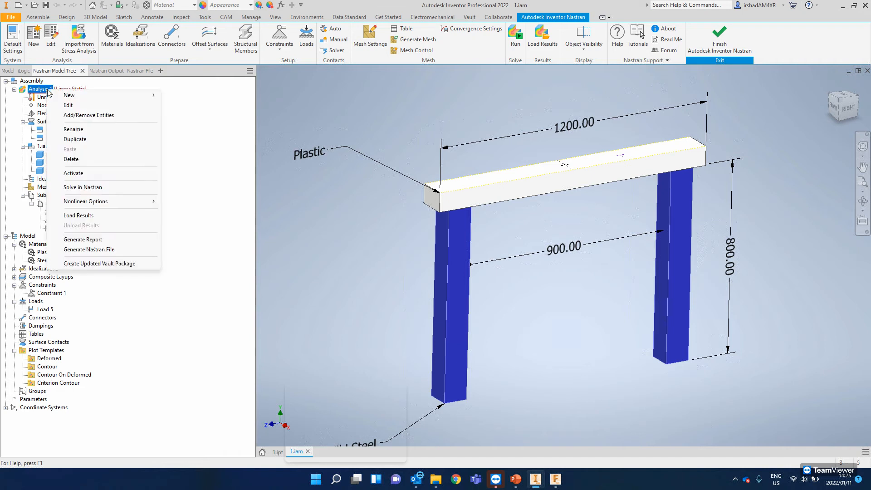
click(76, 161)
click(437, 269)
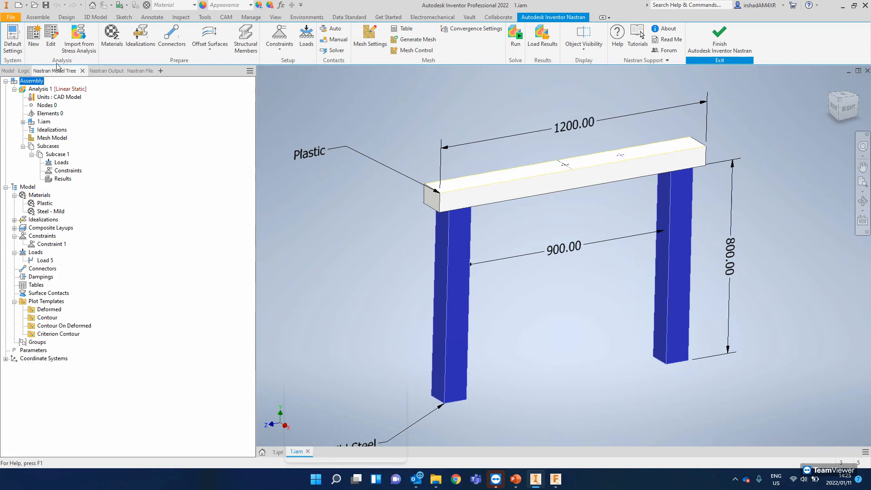
click(39, 195)
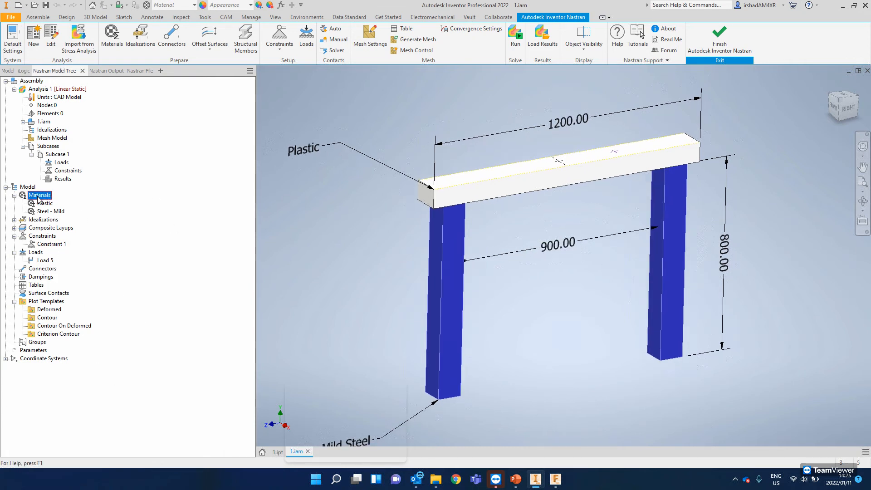
click(44, 203)
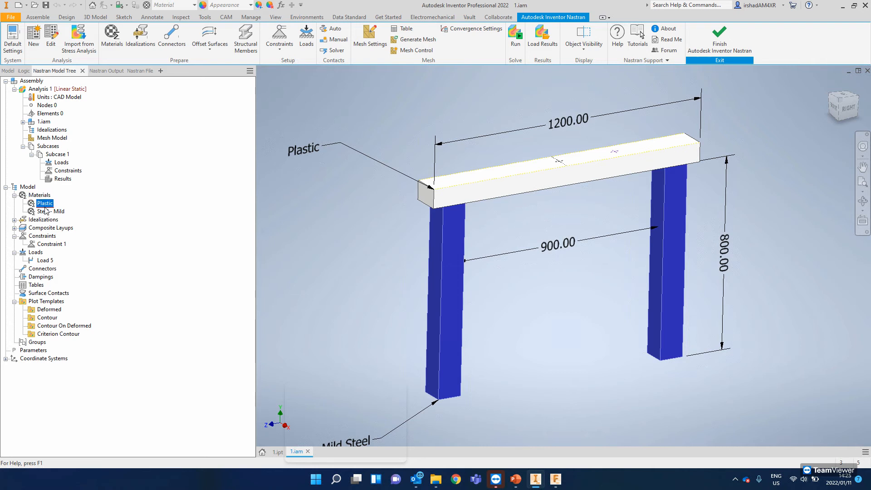
click(47, 212)
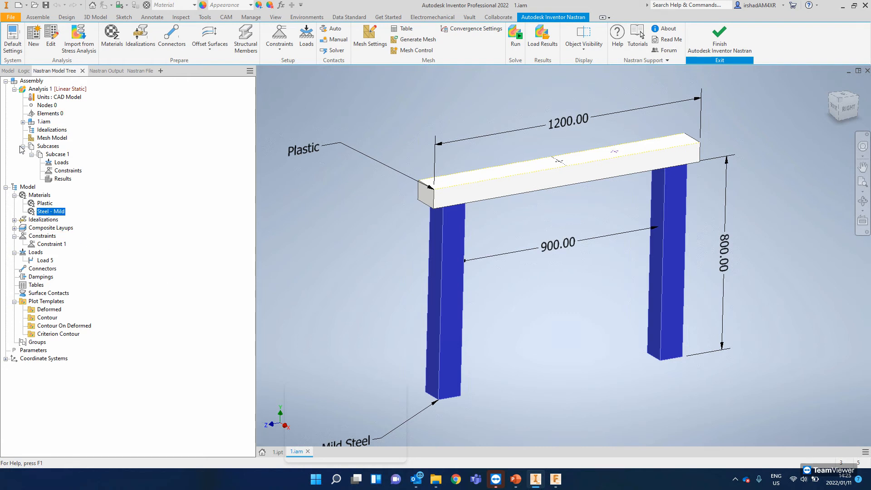
click(36, 131)
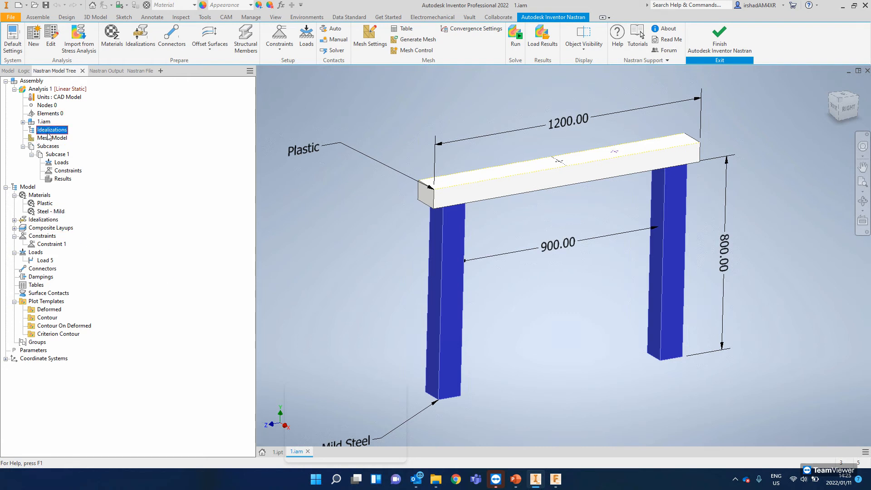
- Create a solid element idealization named Plastic with the Plastic material and associate it with the horizontal beam
click(443, 258)
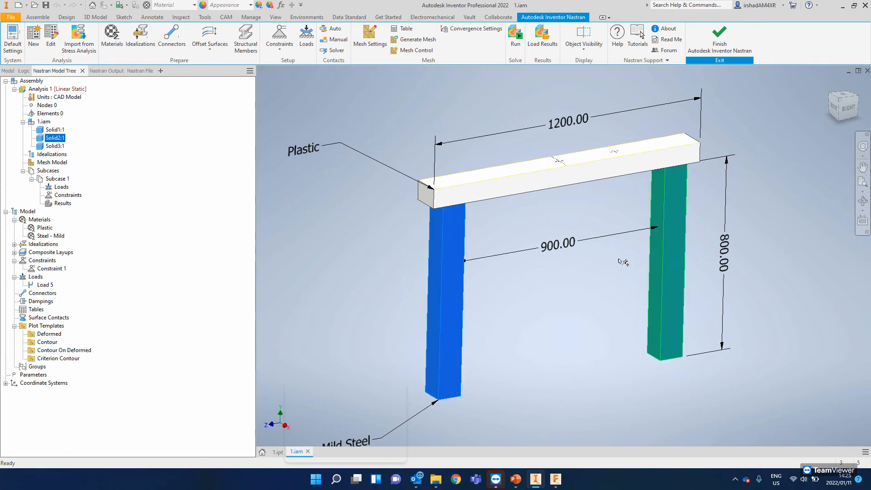
right_click(476, 242)
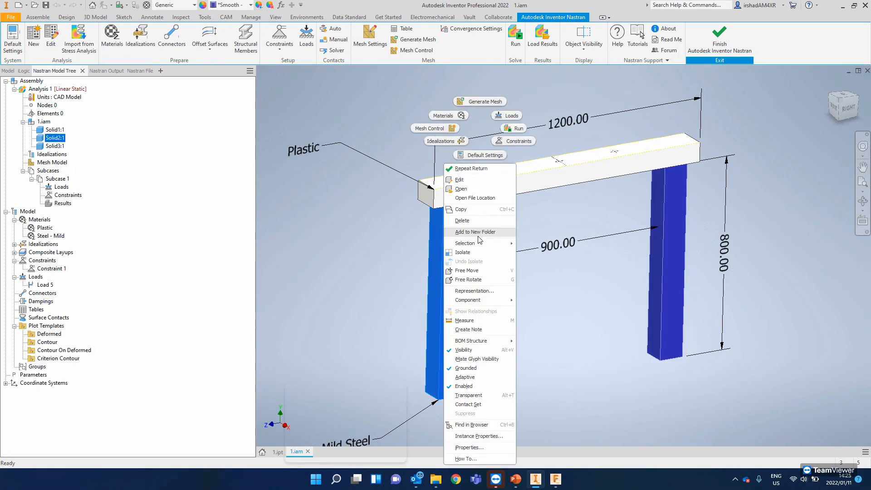
click(447, 142)
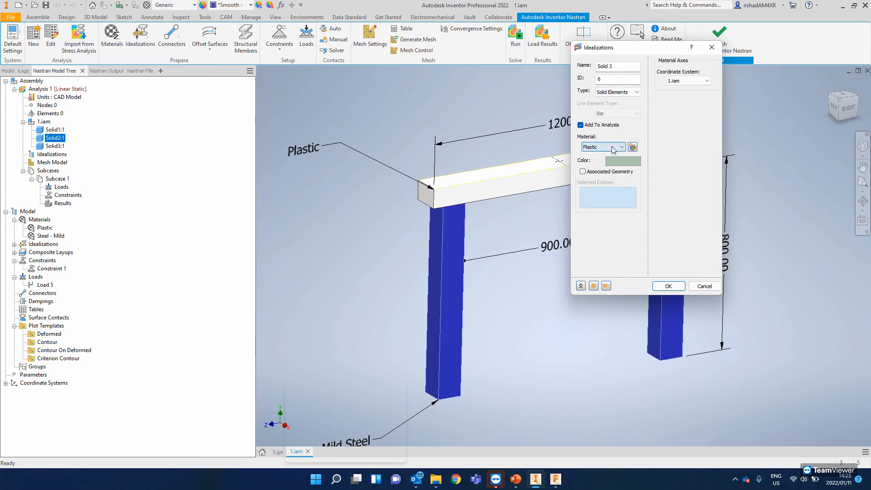
click(561, 185)
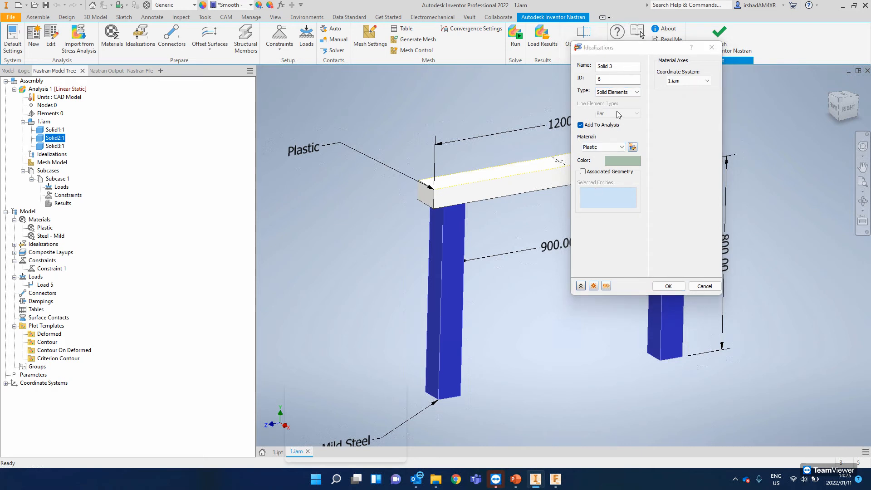
click(583, 172)
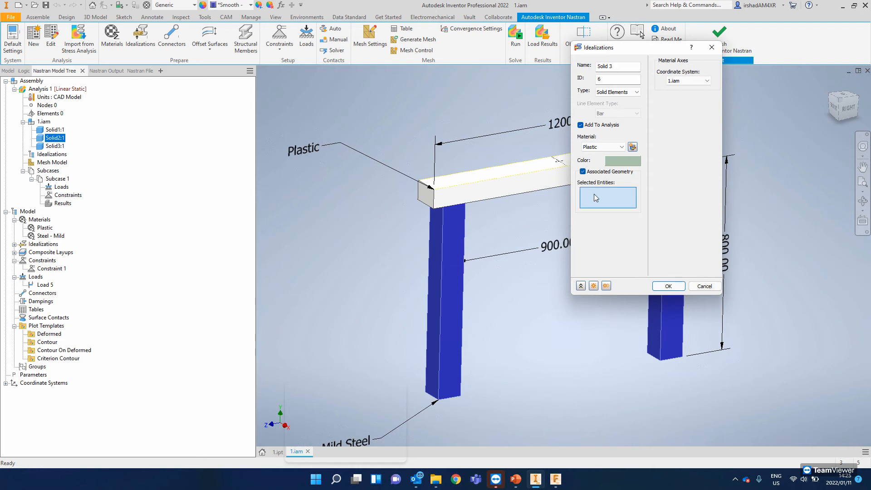
click(474, 188)
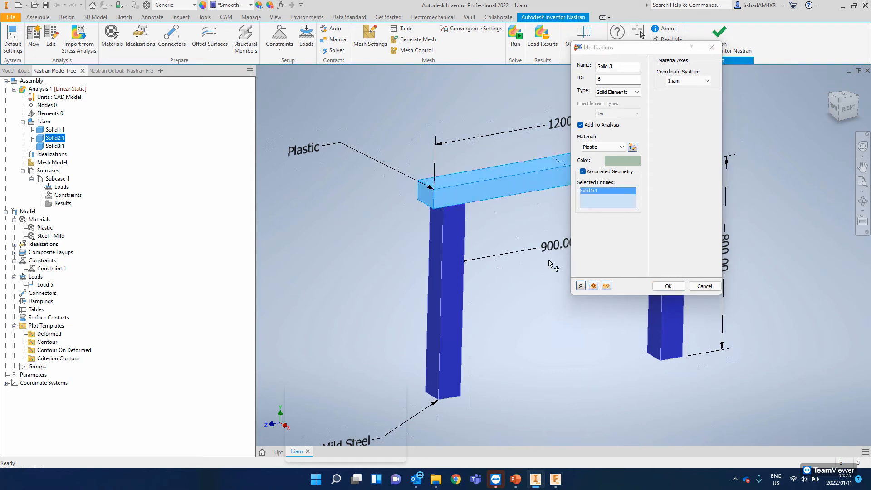
drag(630, 68, 550, 109)
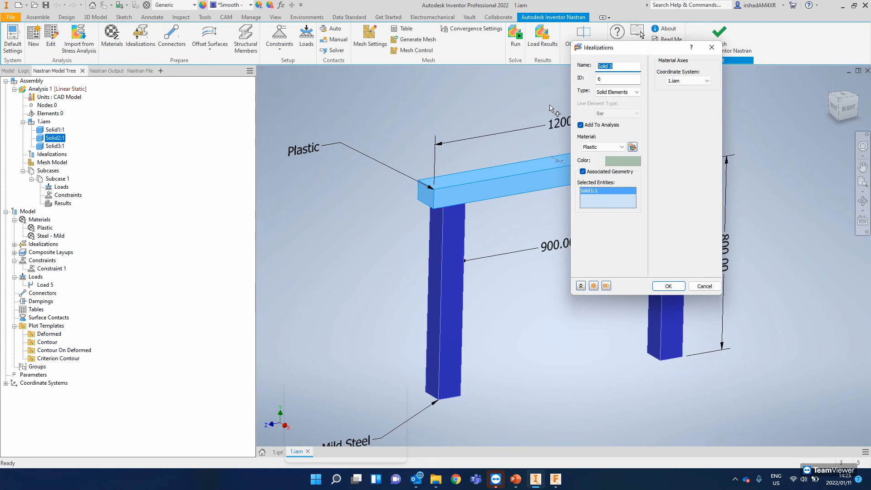
text(Plastic)
click(668, 286)
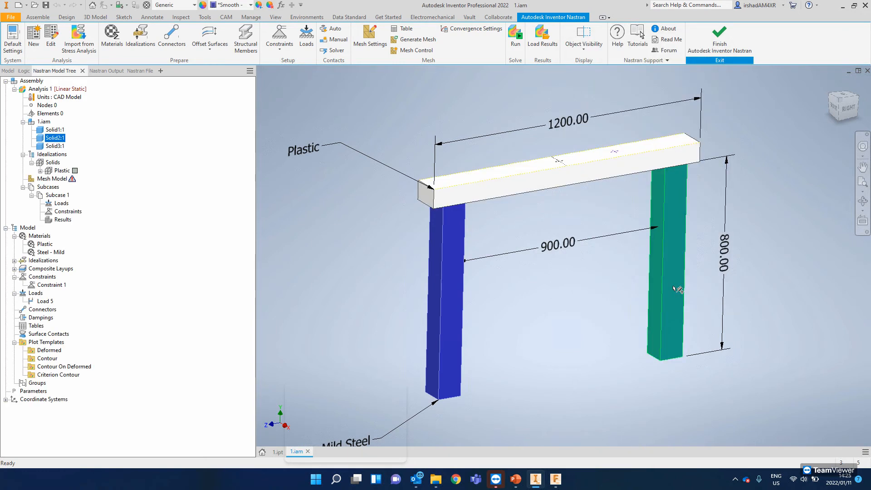
- Create a second solid element idealization with the Steel - Mild material and associate it with the leg geometry
click(55, 172)
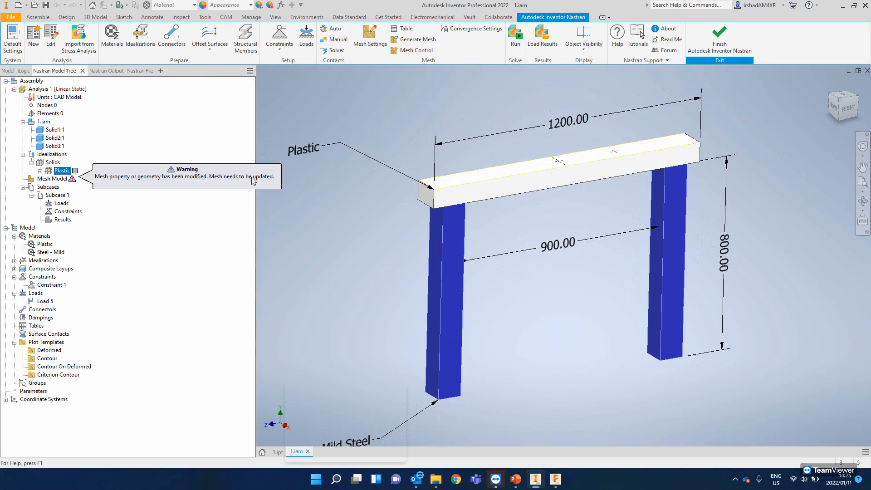
right_click(355, 109)
click(345, 175)
click(603, 147)
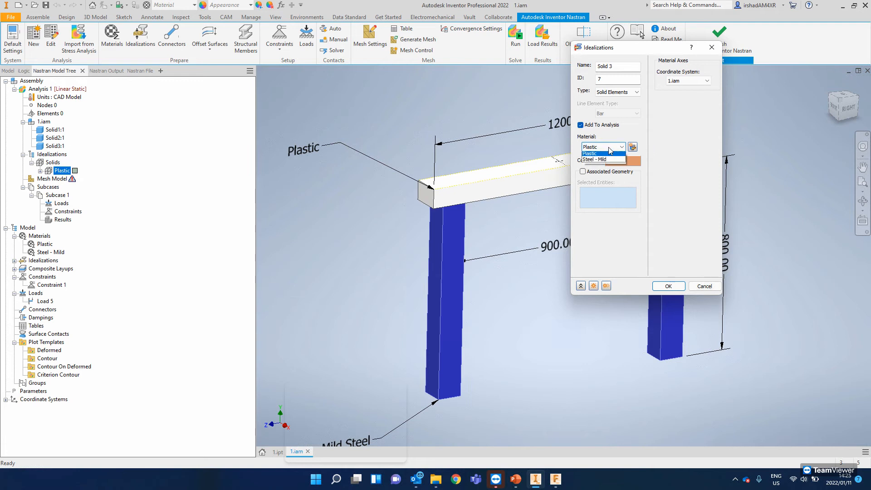
click(597, 161)
click(584, 171)
click(449, 244)
middle_drag(451, 243, 294, 245)
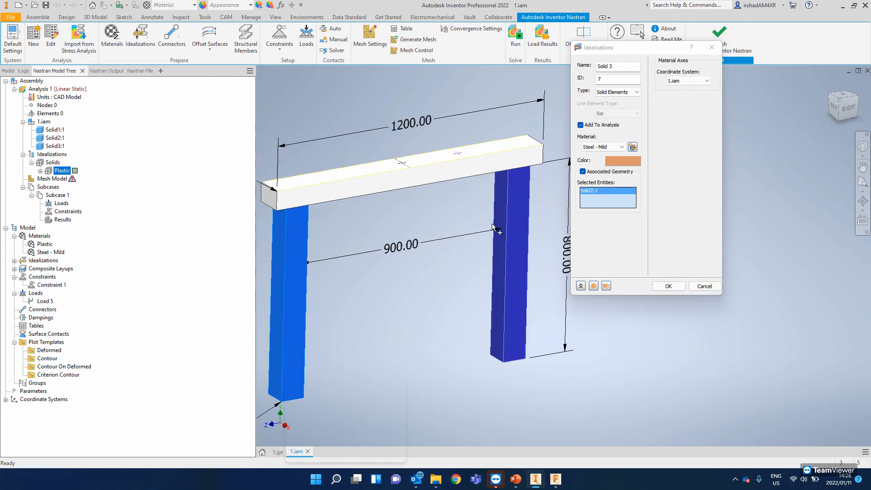
click(669, 286)
- Examine the assembly from the front and from below the legs, along with the analysis's idealizations and the model's constraints
click(40, 89)
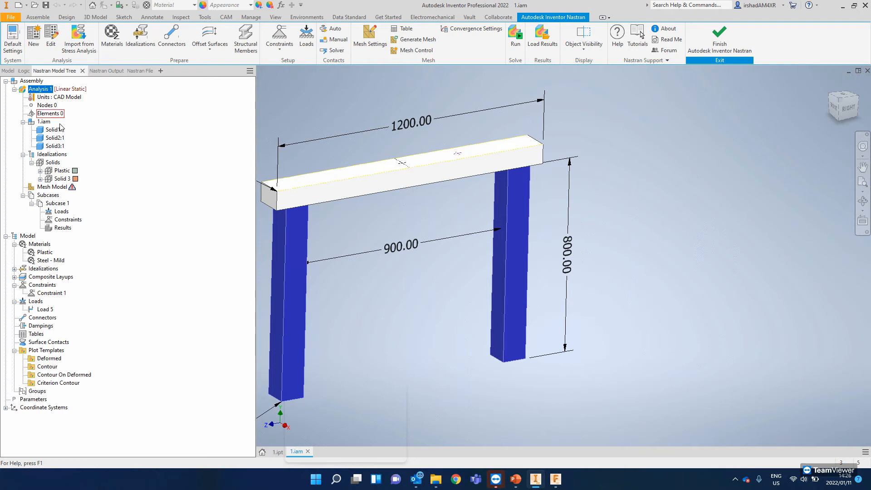
shift+middle_drag(467, 211, 463, 182)
click(844, 106)
scroll(574, 209, up, 5)
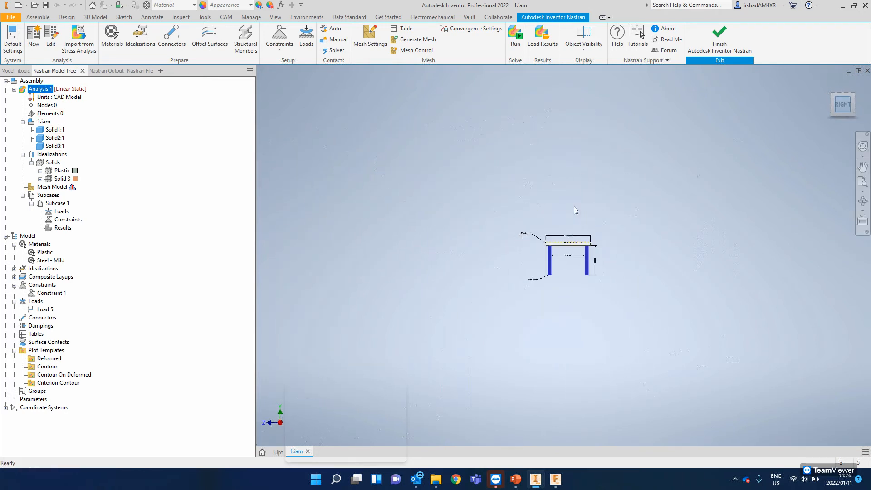
scroll(568, 255, down, 8)
mouse_move(584, 234)
shift+middle_down()
mouse_move(576, 253)
mouse_move(569, 240)
shift+middle_up()
click(62, 178)
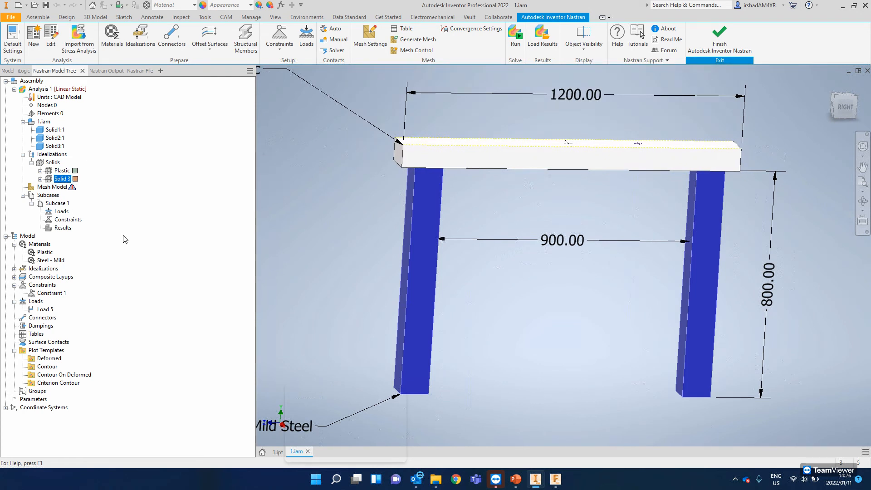
shift+middle_drag(346, 237, 347, 207)
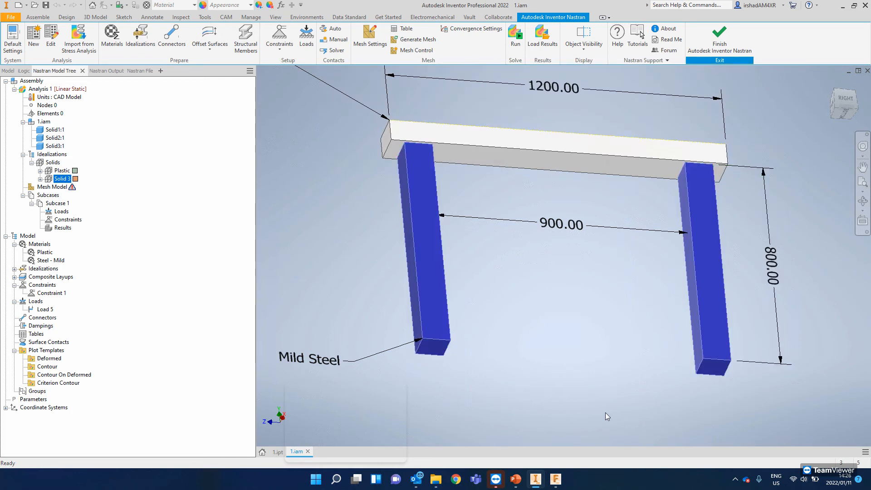
click(43, 288)
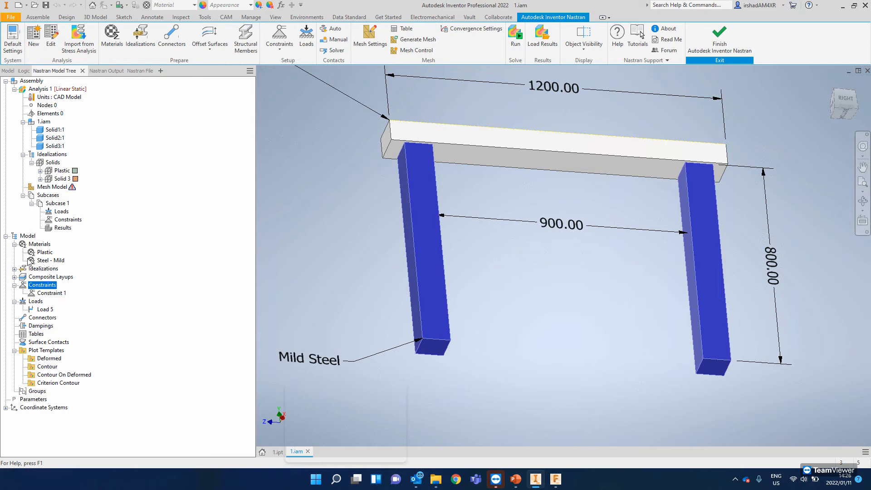
- Review the existing Constraint 1 on the legs' bottom faces and assign it to Subcase 1's constraints
click(47, 294)
right_click(46, 296)
click(61, 299)
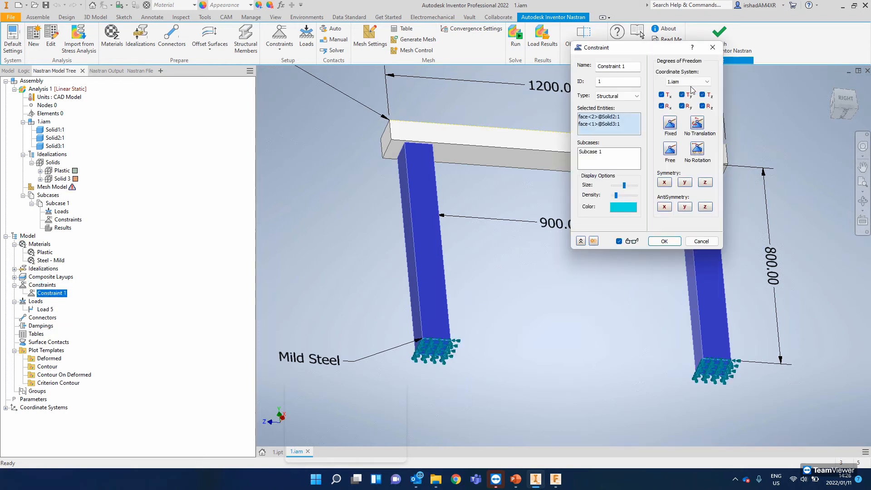
click(702, 241)
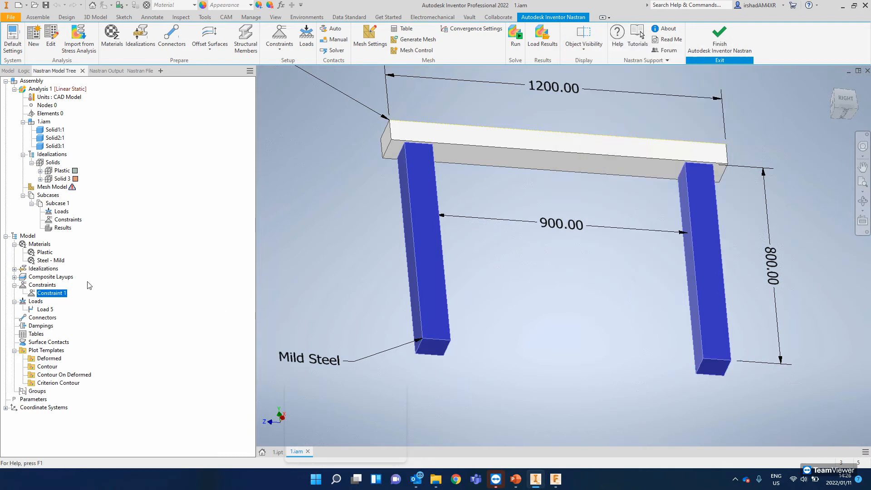
drag(53, 295, 66, 220)
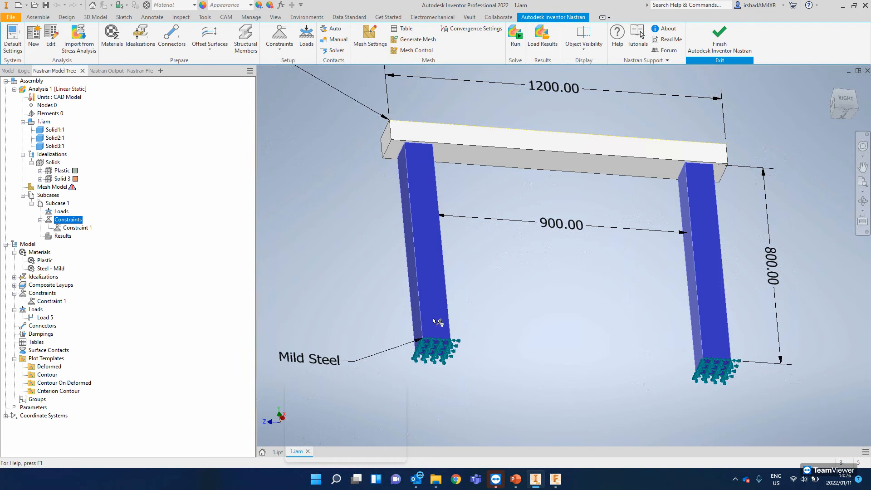
shift+middle_drag(481, 293, 510, 323)
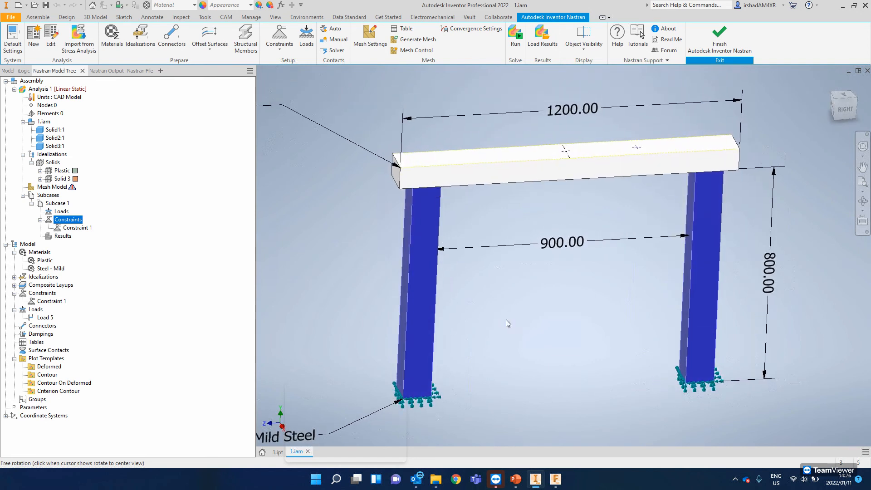
click(39, 220)
- Start a new force load for Subcase 1 and name it "Point Load 1"
middle_drag(476, 178, 455, 214)
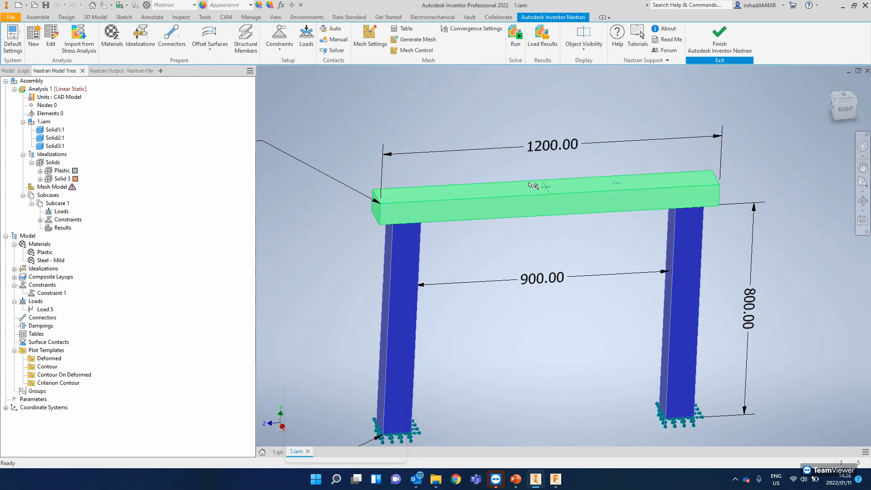
shift+middle_drag(547, 192, 541, 209)
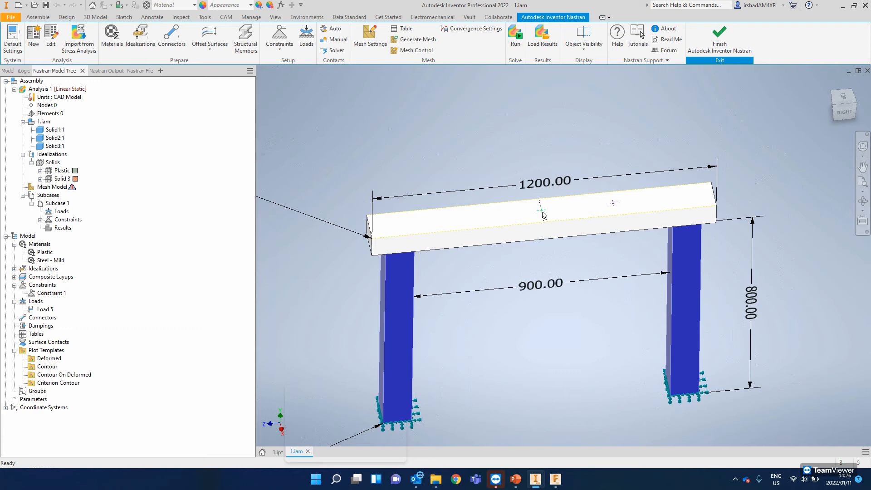
click(540, 212)
click(306, 37)
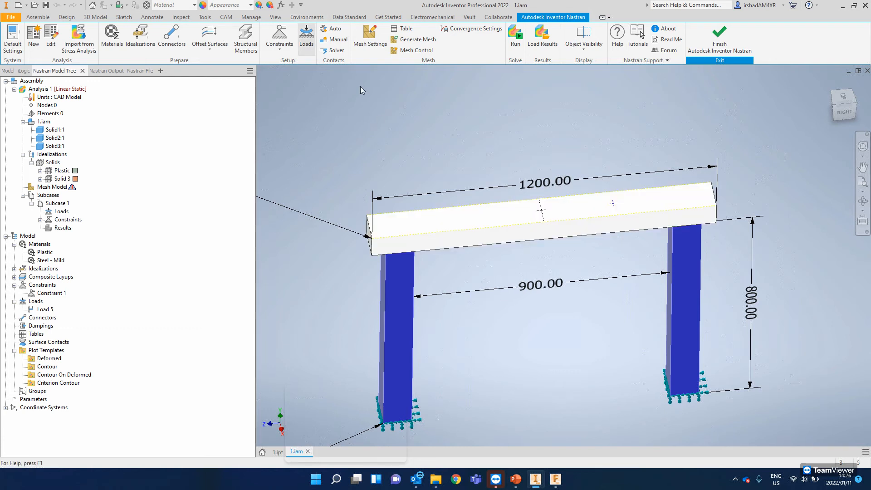
middle_drag(529, 166, 467, 181)
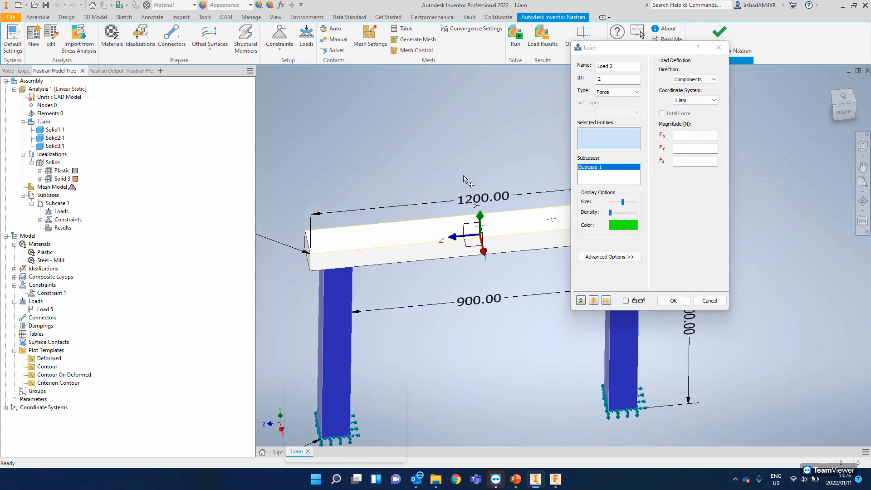
text(PO)
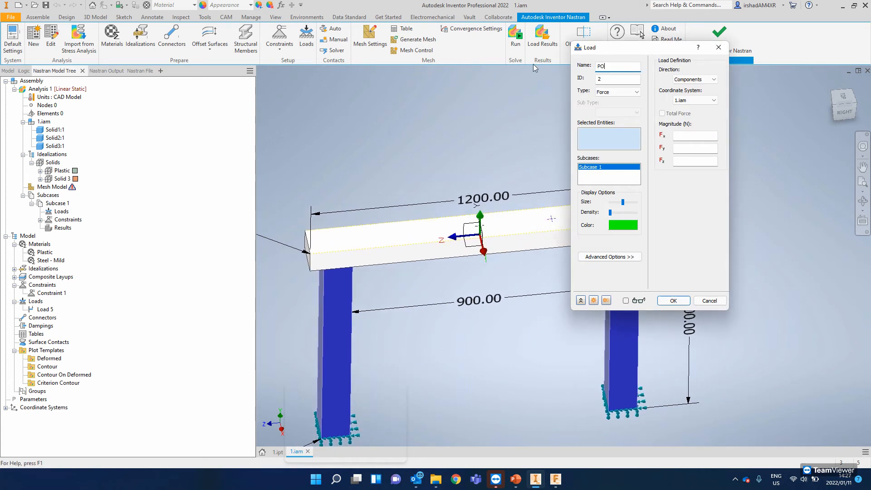
text(int Load 1)
text(o)
- Apply the load to the centre point on the beam's top face with an Fy magnitude of -500 N
click(480, 229)
click(675, 148)
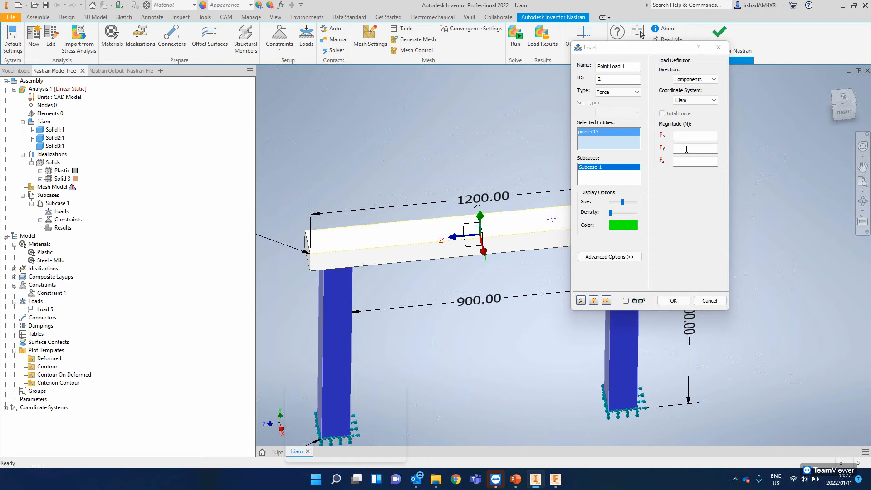
shift+middle_drag(481, 224, 482, 184)
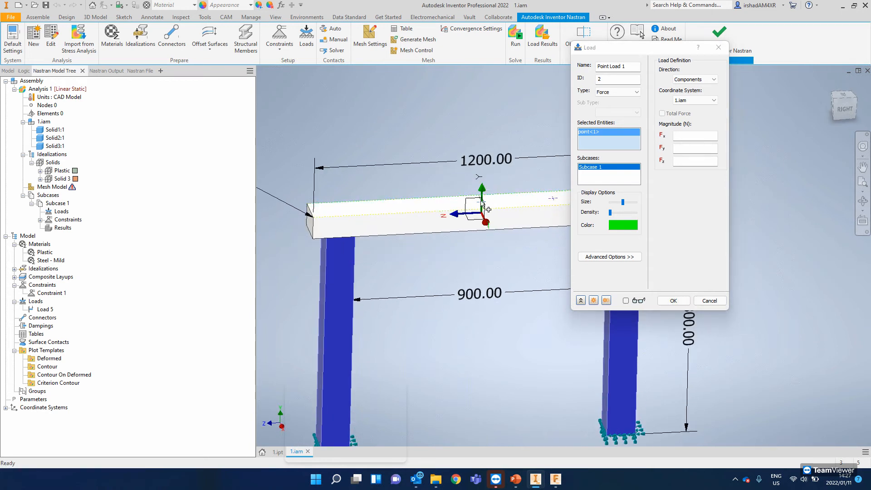
click(684, 149)
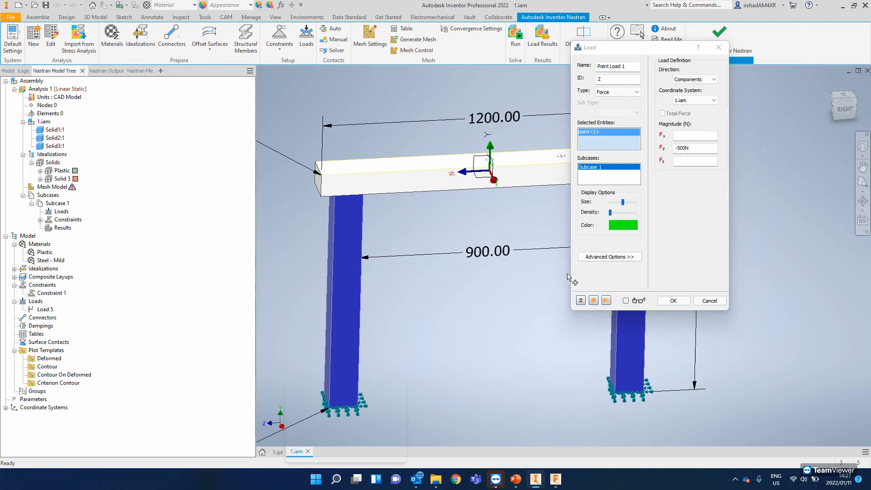
- Turn on the load preview, slightly increase its display density, and create the point load
drag(451, 311, 428, 334)
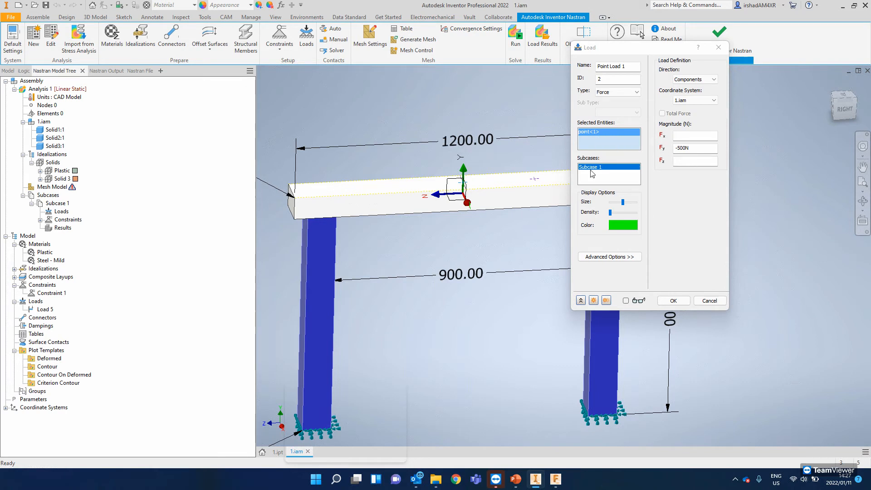
shift+middle_drag(473, 168, 478, 171)
click(626, 300)
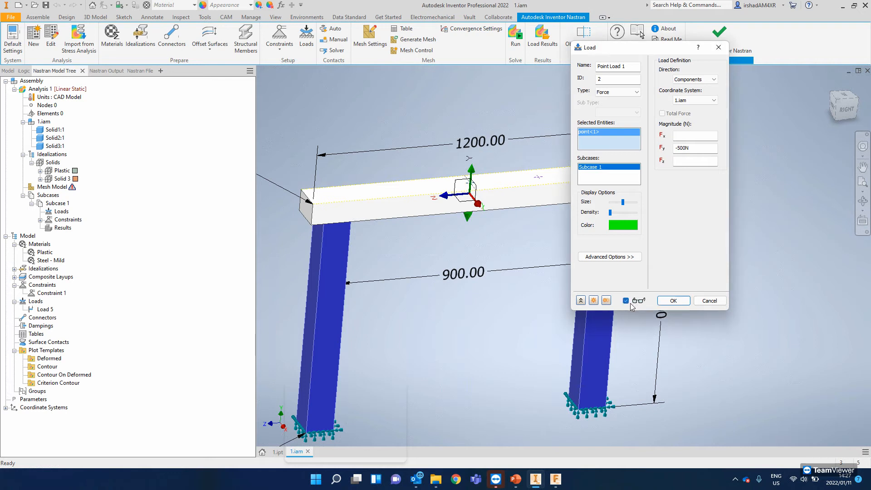
shift+middle_drag(416, 202, 469, 200)
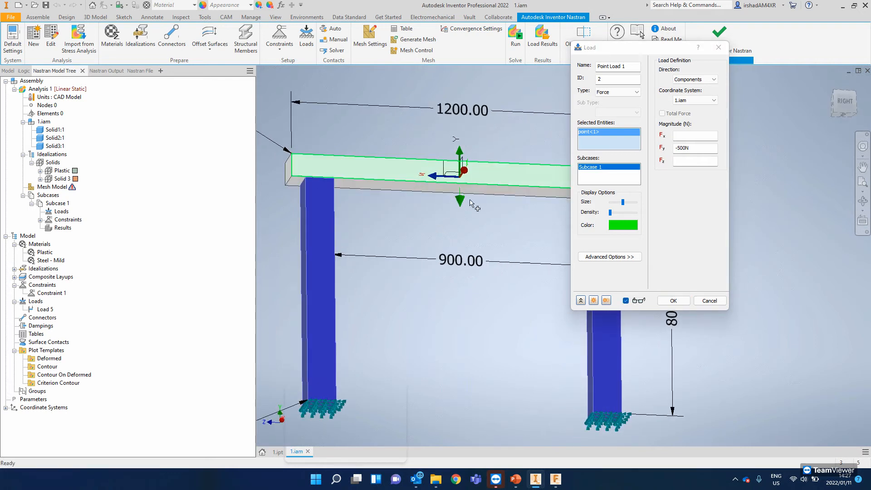
drag(612, 214, 615, 215)
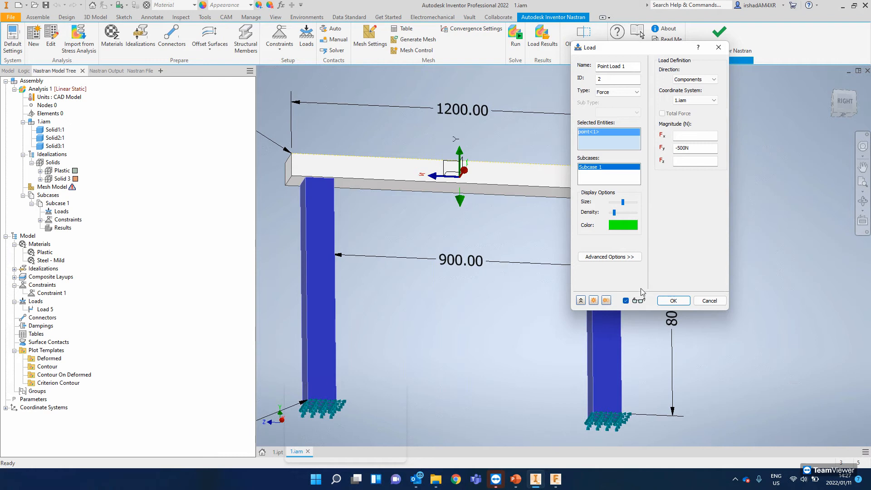
click(672, 301)
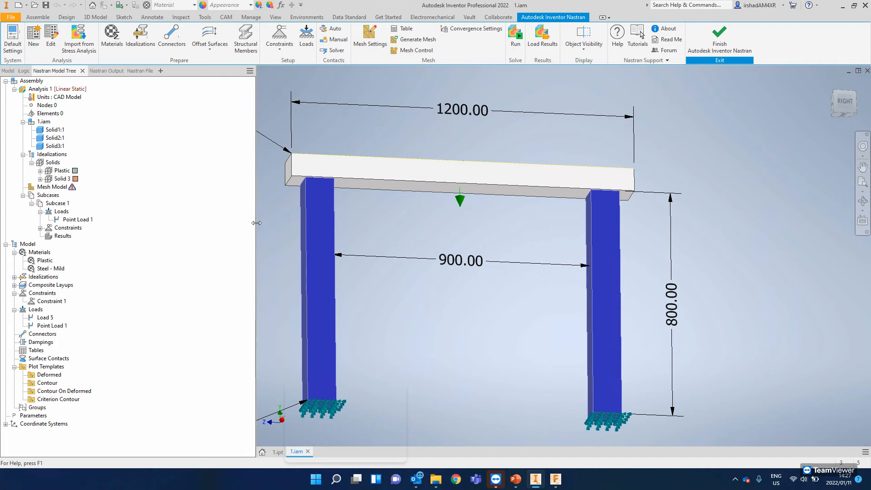
- Generate automatic surface contacts between the plastic beam and the steel legs
shift+middle_drag(416, 205, 407, 216)
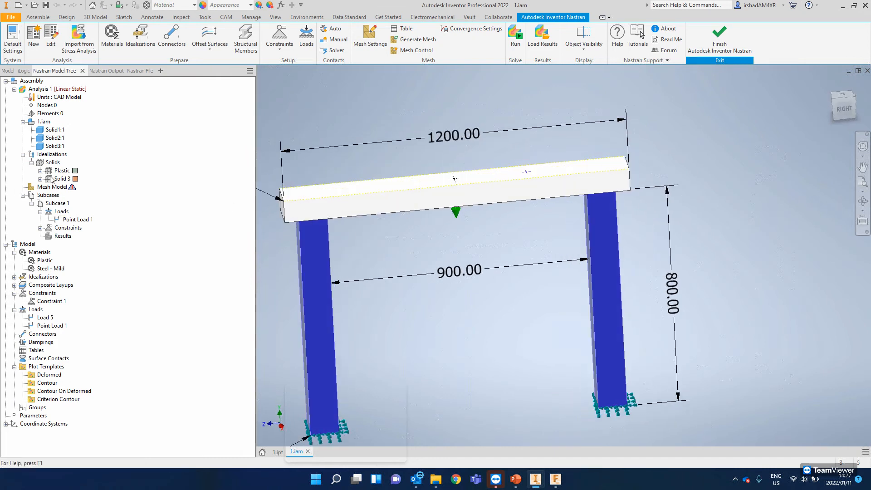
shift+middle_drag(442, 254, 407, 211)
click(843, 108)
scroll(425, 209, down, 8)
scroll(568, 242, up, 2)
scroll(570, 246, up, 8)
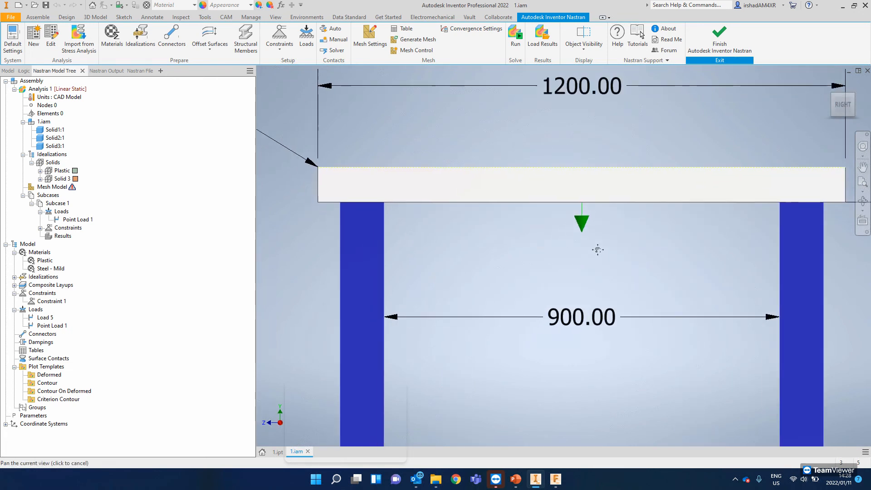
scroll(599, 245, down, 3)
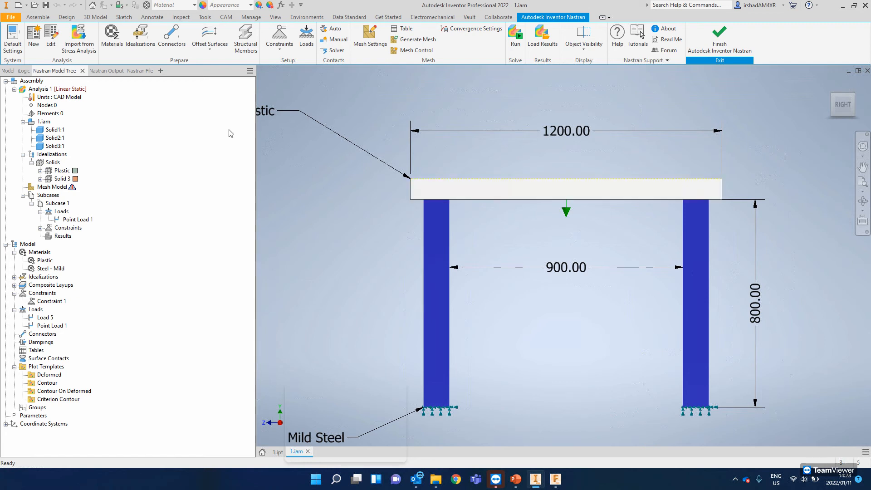
click(332, 31)
click(327, 32)
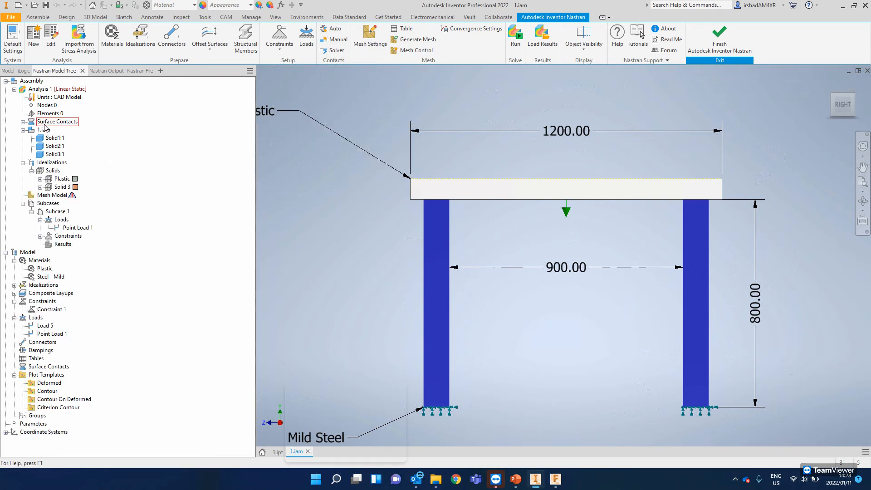
- Check the contact type and settings of the surface contact between Solid1:1 and Solid2:1
click(22, 121)
click(57, 131)
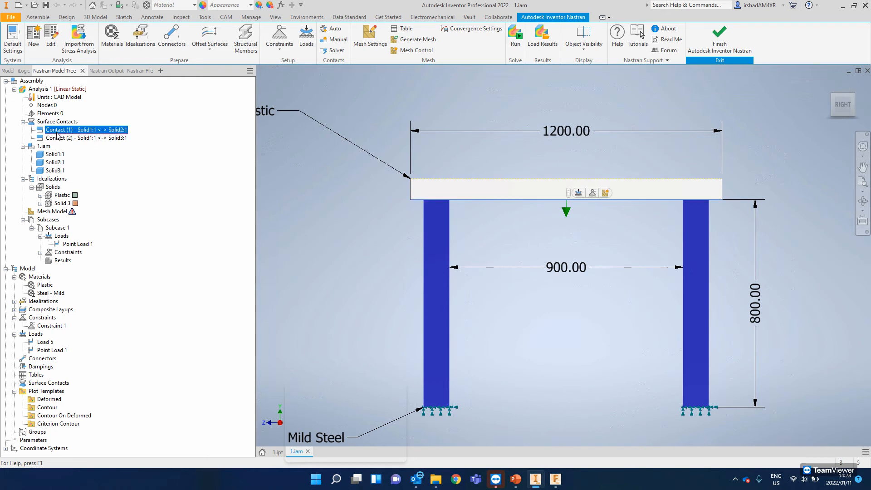
click(56, 131)
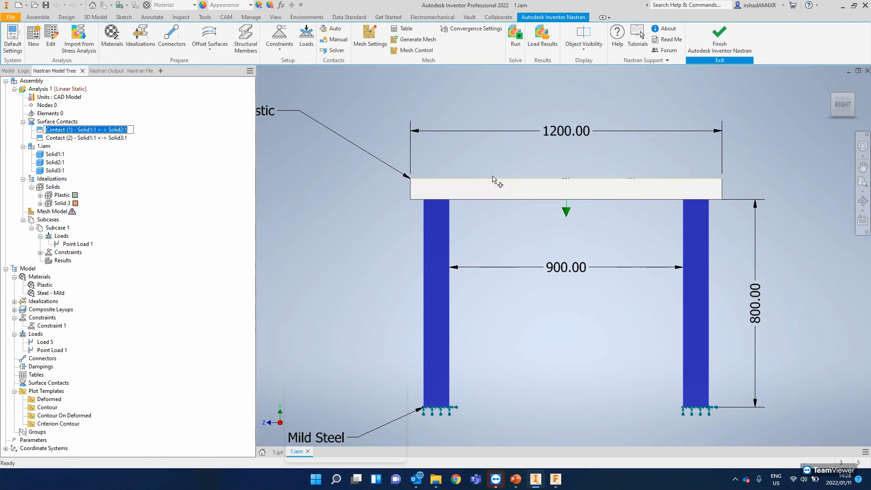
key(Escape)
right_click(109, 131)
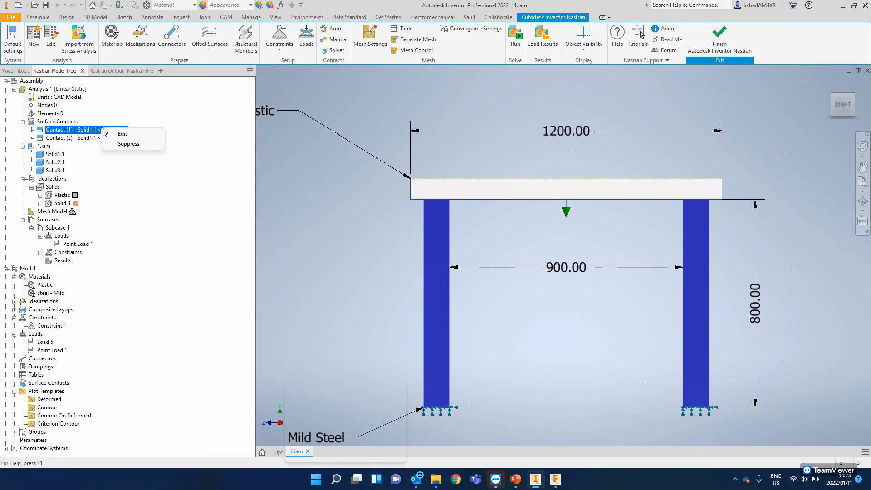
click(121, 134)
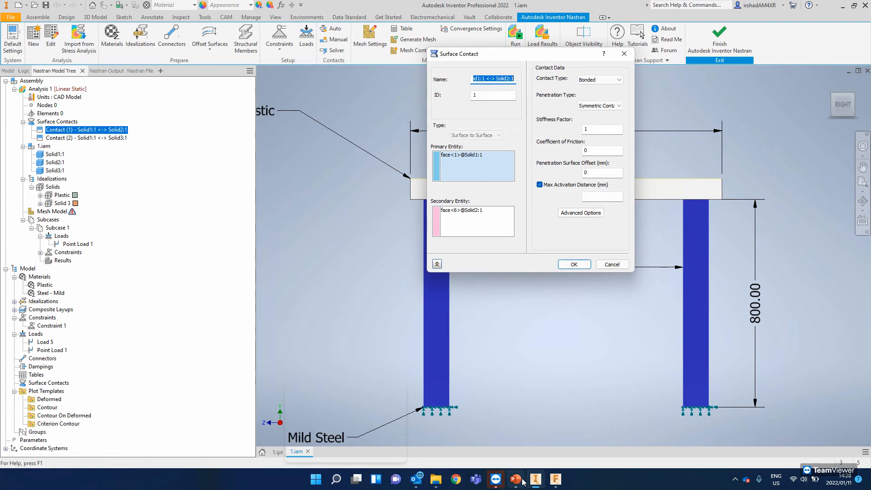
drag(484, 68, 533, 71)
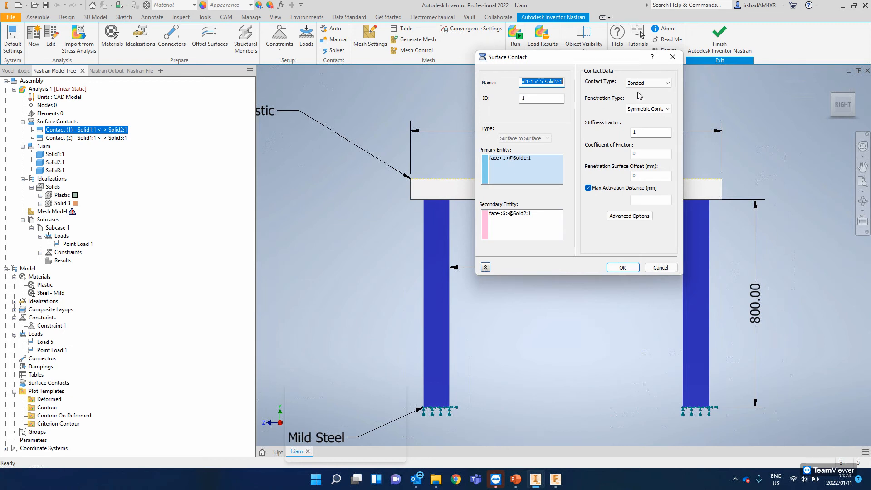
click(629, 268)
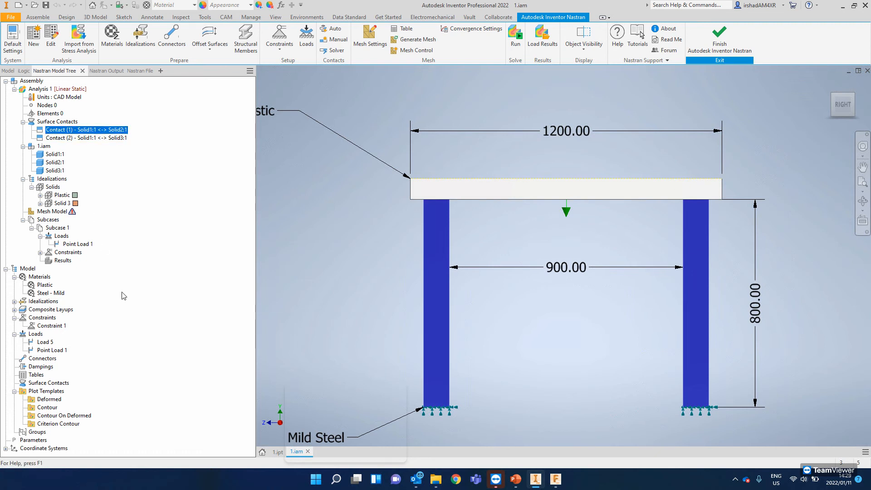
- Generate the mesh for the beam and leg assembly
shift+middle_drag(496, 214, 520, 222)
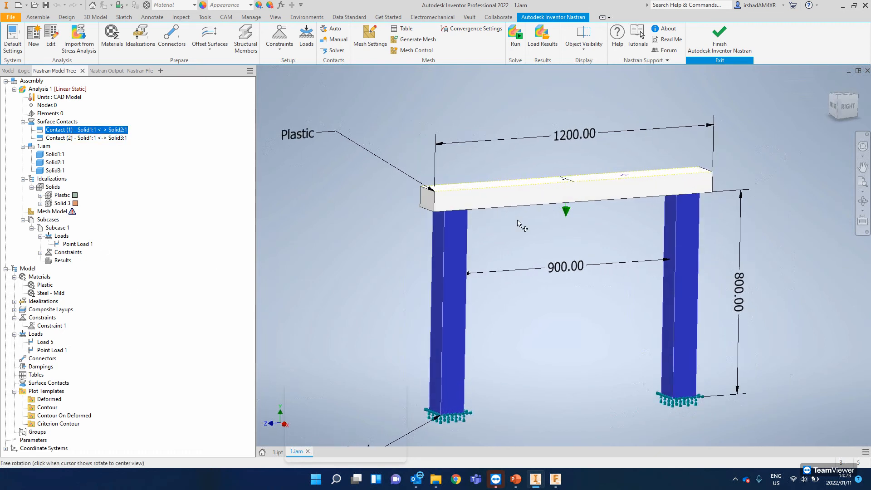
mouse_move(384, 218)
middle_down()
mouse_move(370, 202)
mouse_move(377, 216)
middle_up()
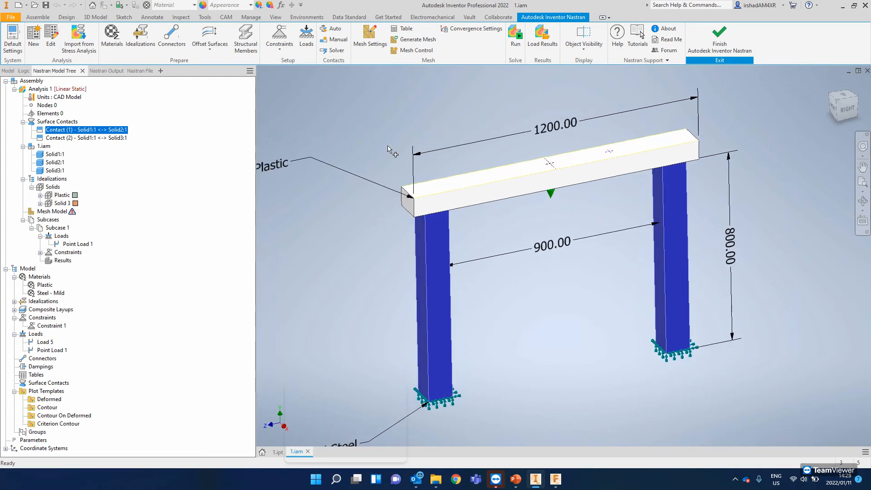
right_click(52, 211)
click(73, 241)
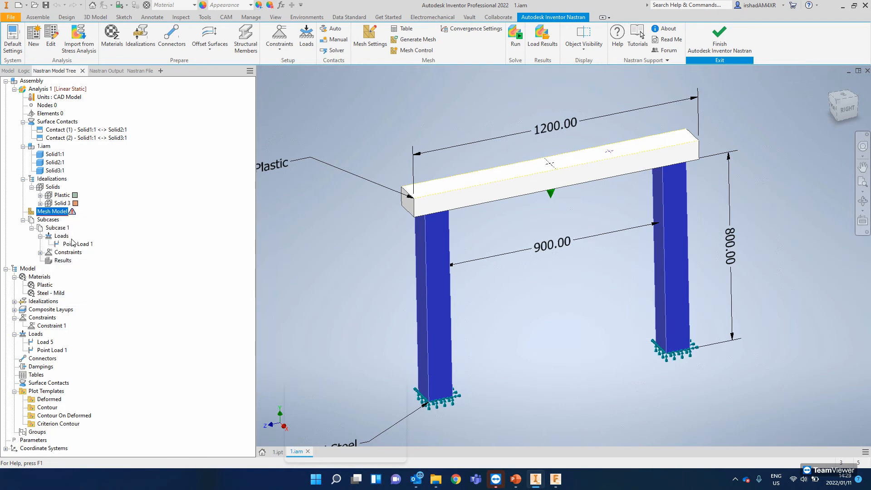
- Inspect the generated mesh around the load point at the beam's centre and on both legs
shift+middle_drag(564, 168, 576, 149)
scroll(549, 173, down, 5)
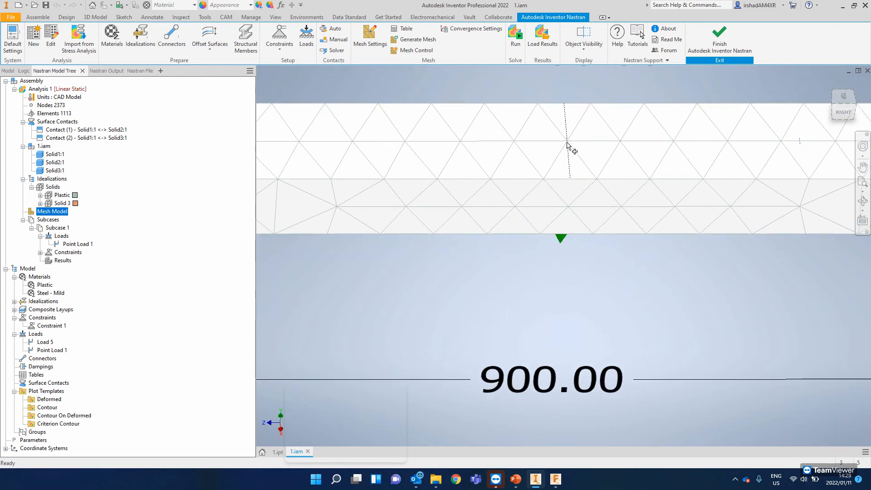
scroll(566, 150, down, 5)
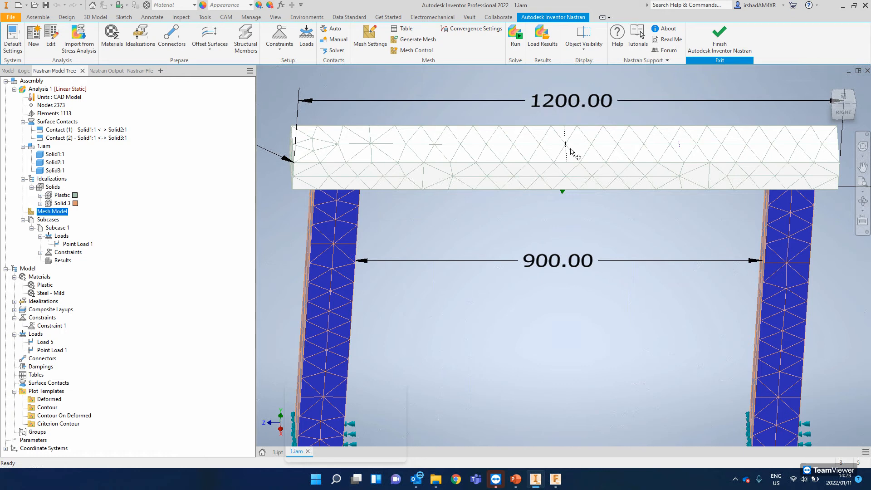
shift+middle_drag(568, 176, 580, 142)
mouse_move(562, 196)
shift+middle_down()
mouse_move(580, 216)
mouse_move(543, 210)
mouse_move(574, 217)
mouse_move(560, 199)
mouse_move(551, 205)
shift+middle_up()
shift+middle_drag(573, 144, 579, 177)
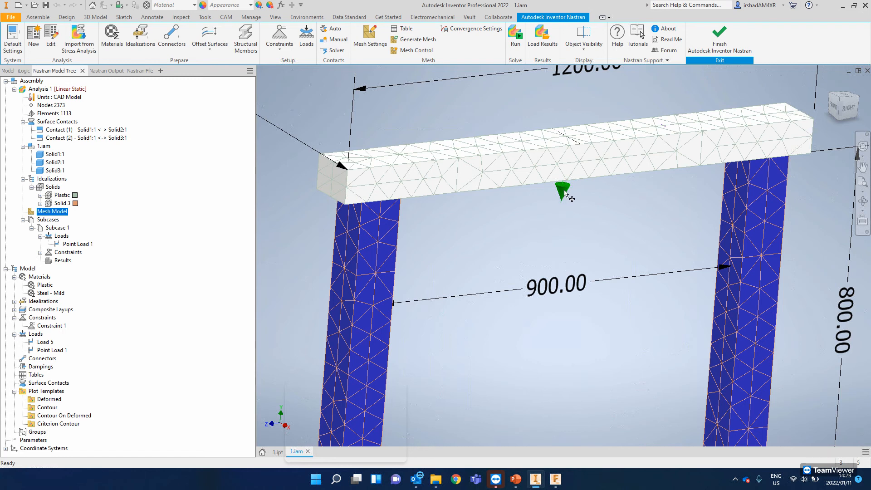
- Examine the beam's surface mesh around the centre line and the short mark beside it, then the whole frame from the right side
key(F6)
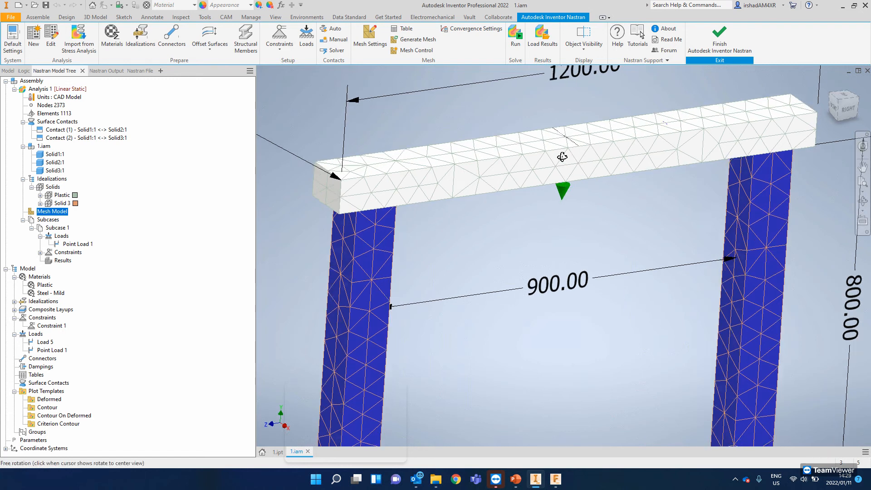
scroll(567, 146, up, 5)
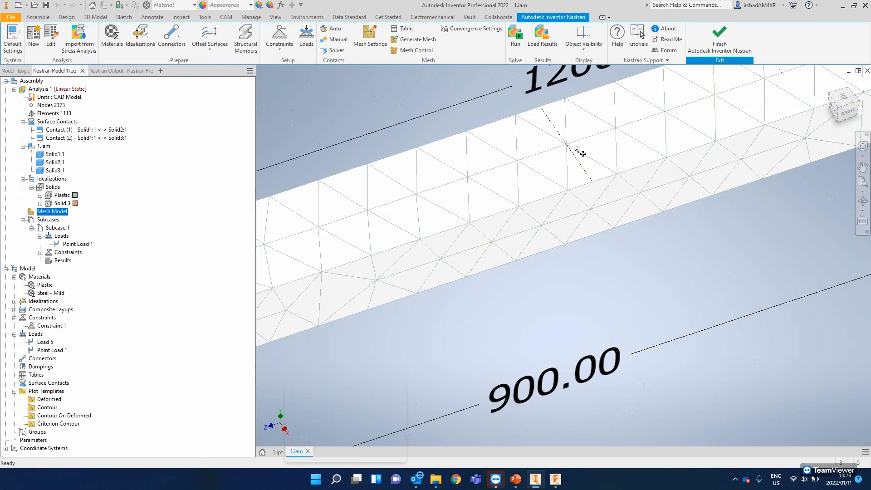
scroll(570, 171, down, 5)
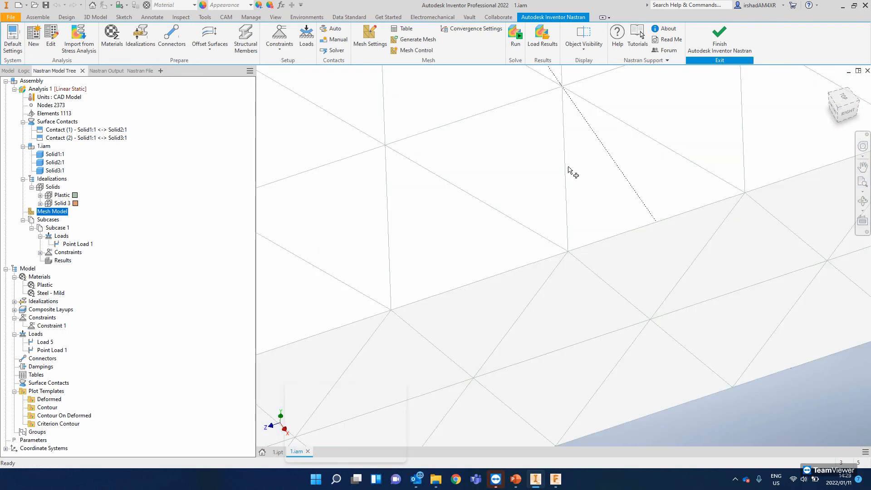
shift+middle_drag(570, 169, 551, 170)
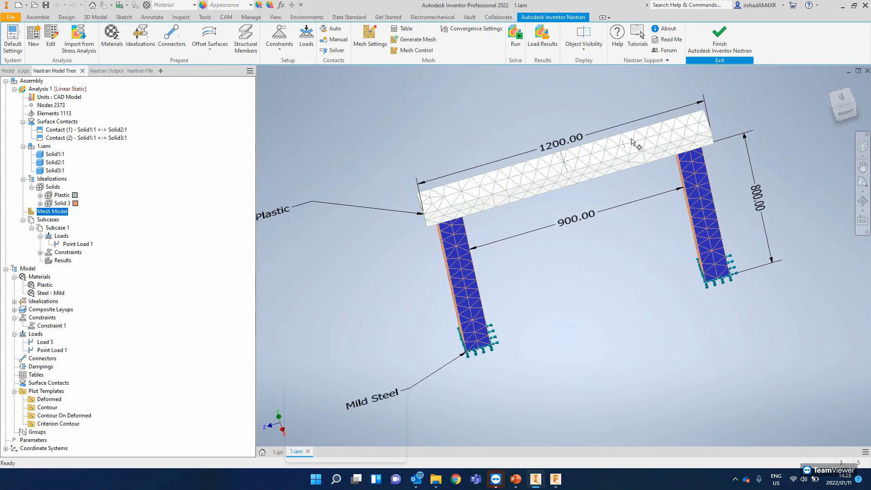
scroll(608, 139, up, 5)
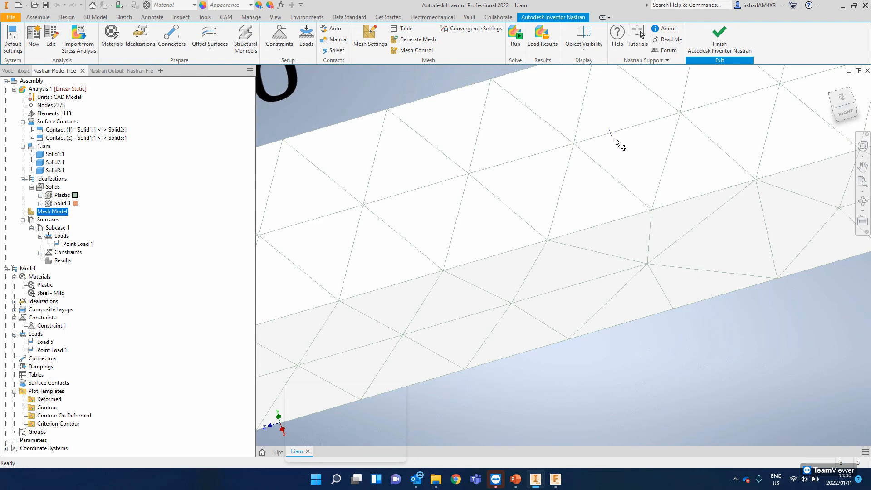
scroll(599, 141, down, 2)
scroll(605, 135, up, 4)
scroll(605, 136, down, 4)
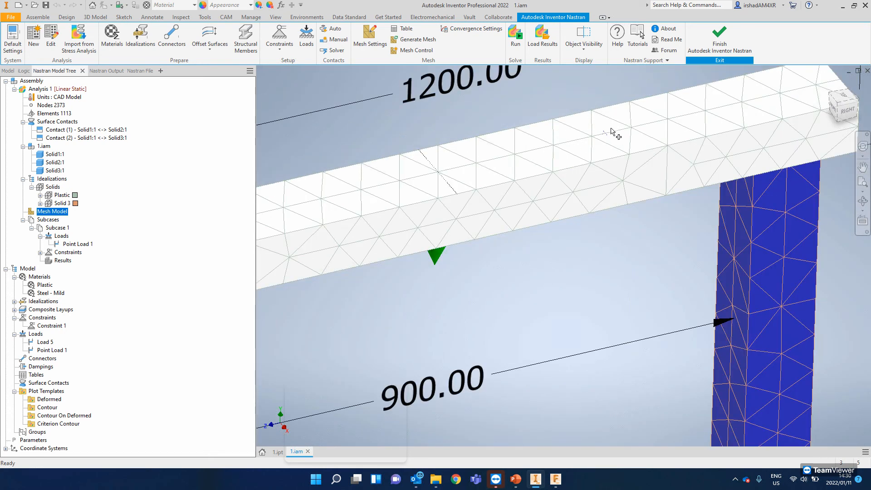
scroll(592, 174, up, 1)
scroll(592, 174, down, 5)
shift+middle_drag(539, 205, 510, 176)
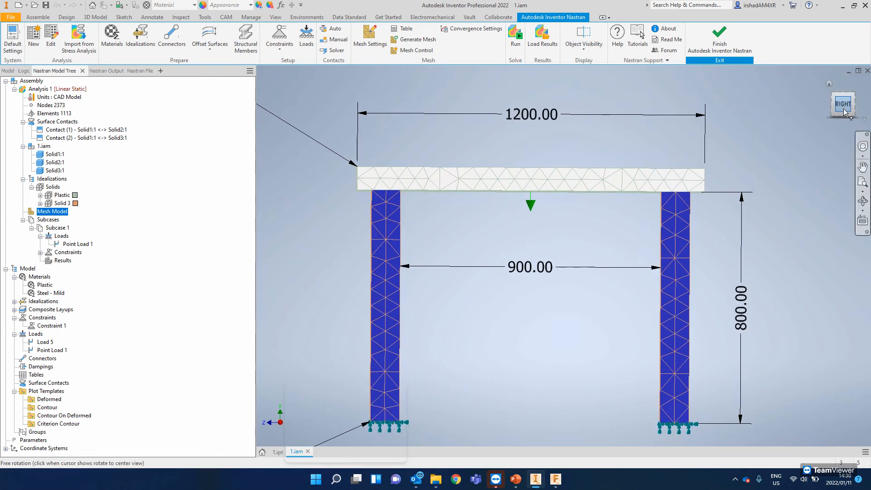
scroll(558, 191, down, 8)
scroll(571, 239, up, 8)
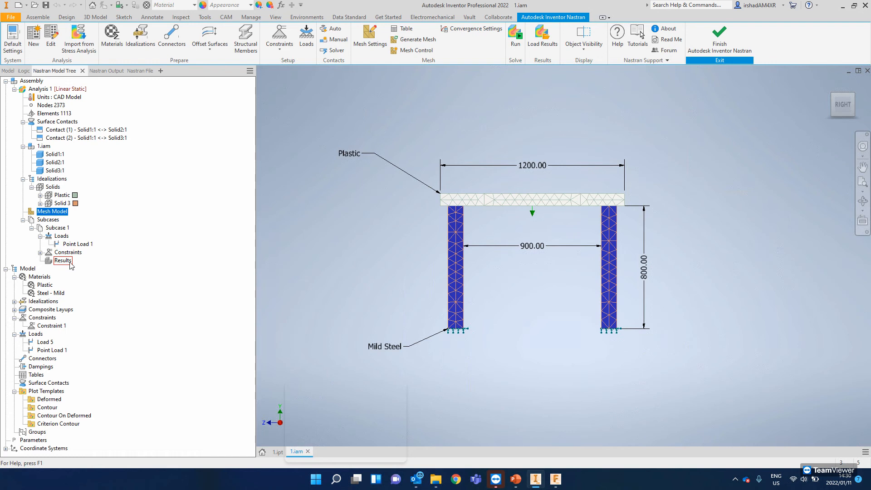
- Run the Nastran analysis of the beam and leg assembly and acknowledge its completion
mouse_move(76, 247)
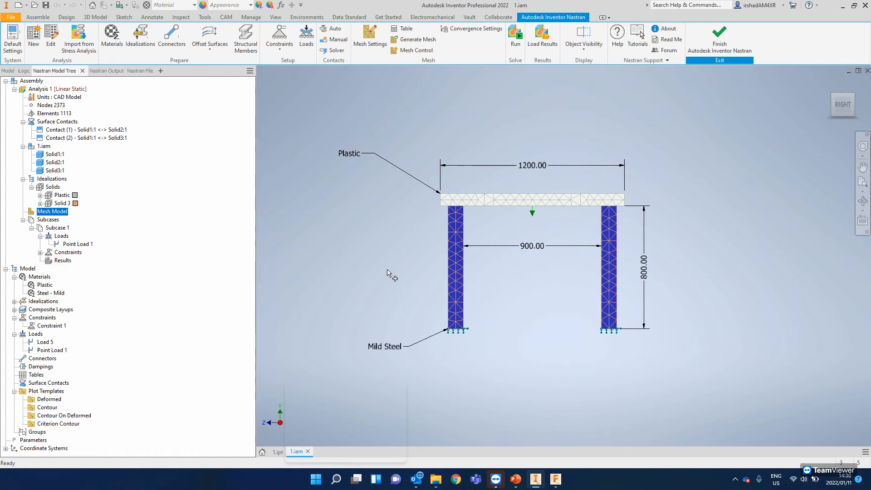
click(518, 39)
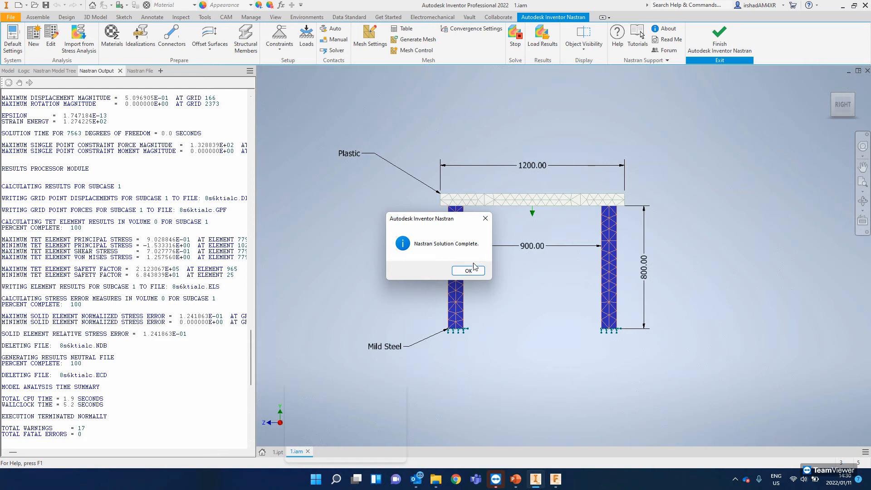
click(469, 271)
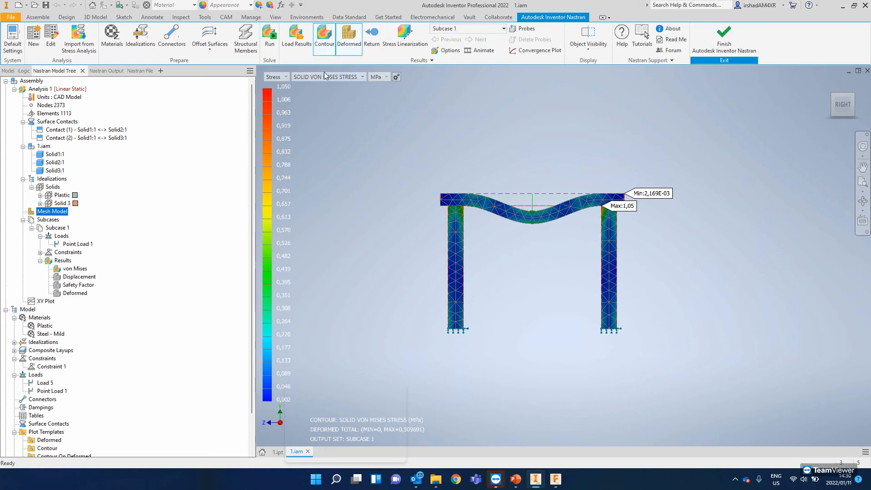
- Show the total displacement contour and examine the beam's deflection at mid-span between the legs
click(285, 78)
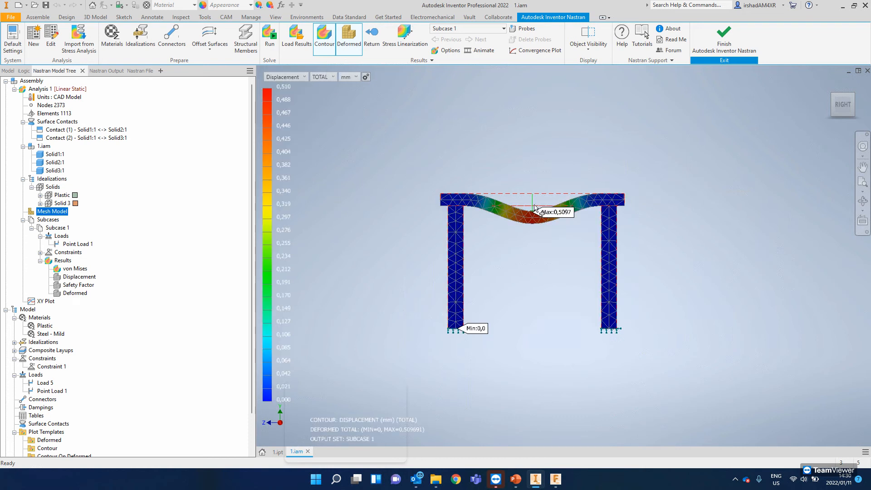
scroll(540, 209, up, 5)
middle_drag(634, 174, 726, 149)
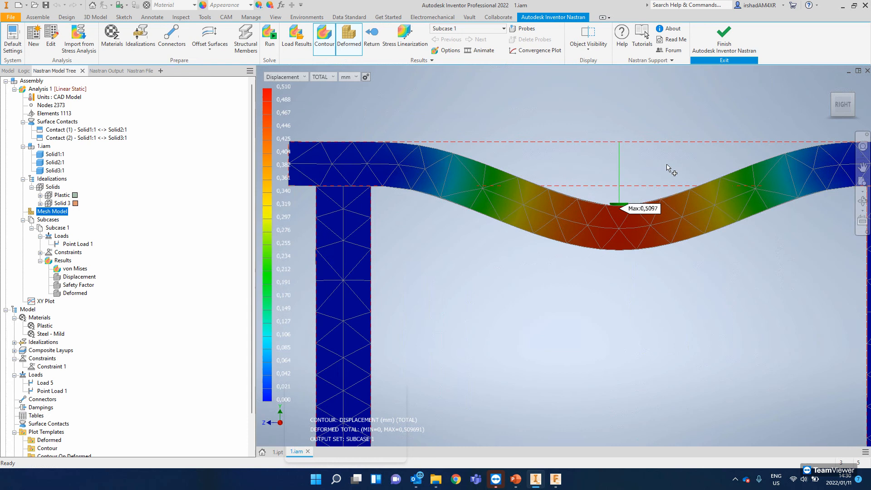
middle_drag(329, 184, 340, 183)
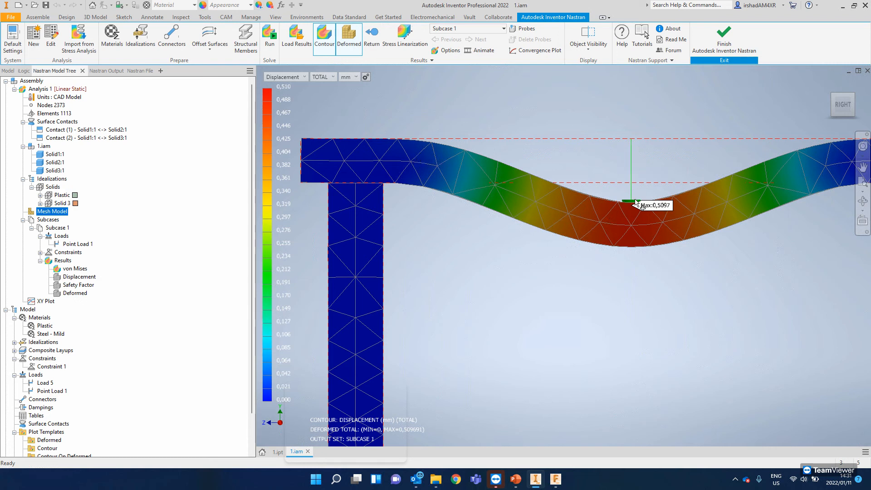
middle_drag(629, 216, 549, 211)
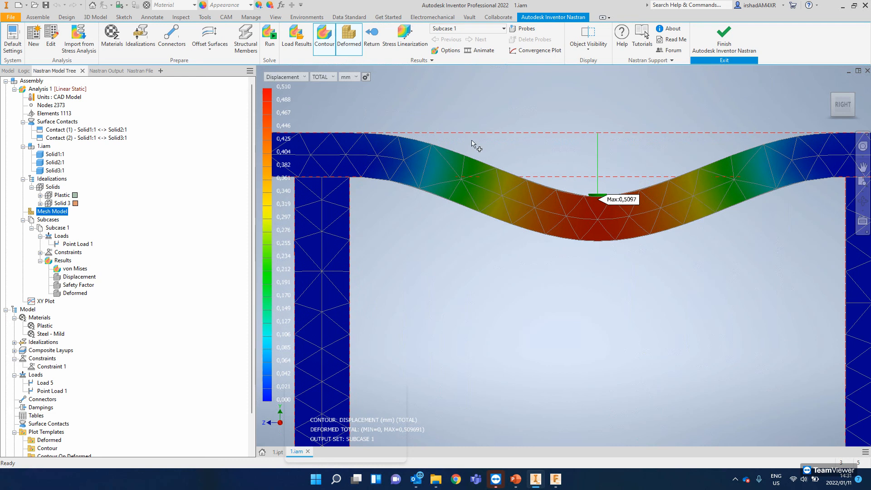
- Examine the stress contour on the beam and legs, and return the contour to total displacement
click(297, 78)
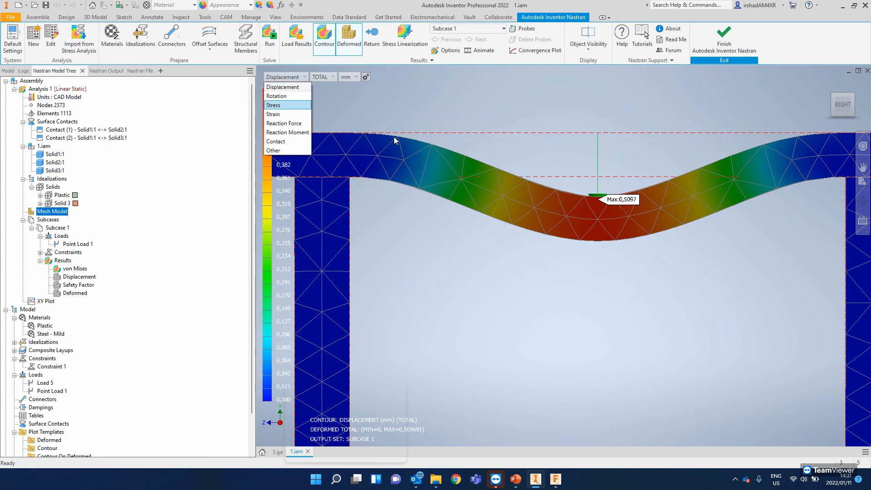
middle_drag(410, 166, 459, 185)
scroll(475, 179, up, 3)
scroll(475, 179, down, 7)
click(275, 78)
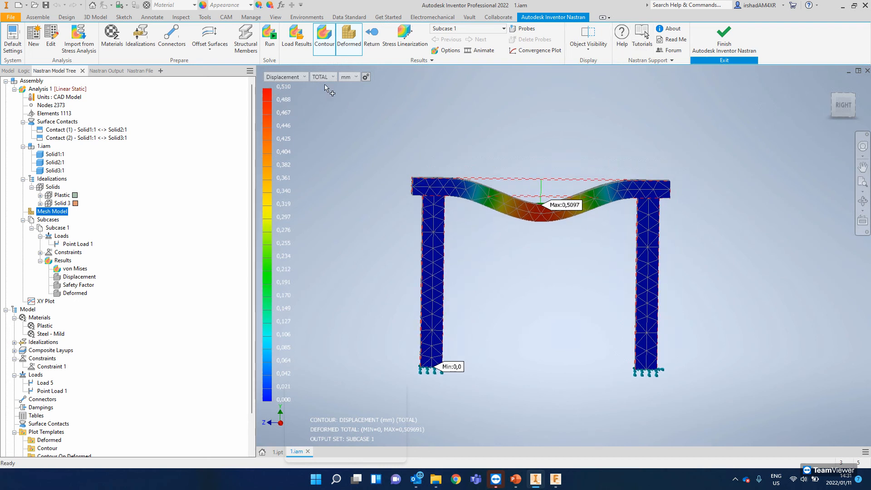
- Set the plot's deformation scale to Actual with a value of 1.0 and apply it to the results display
click(448, 50)
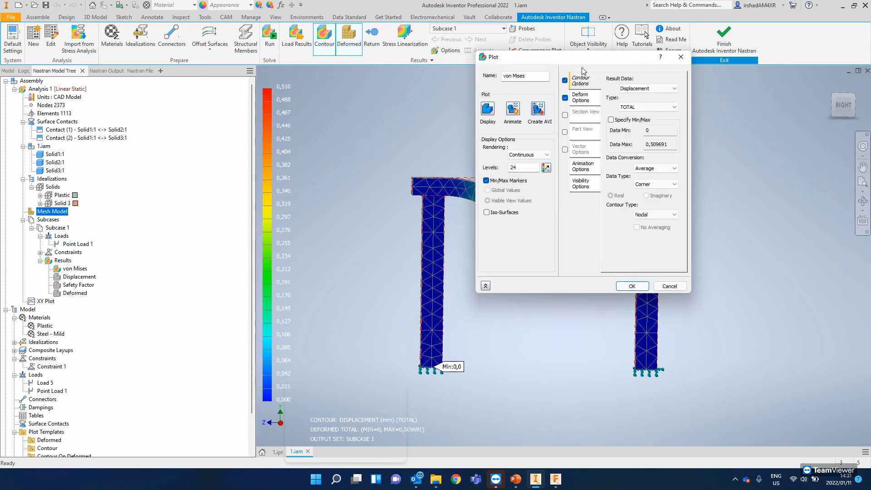
click(586, 94)
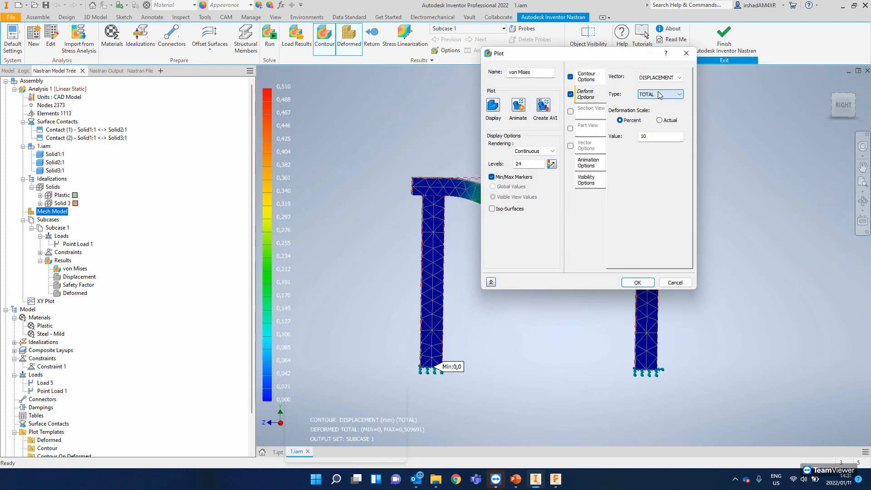
click(660, 121)
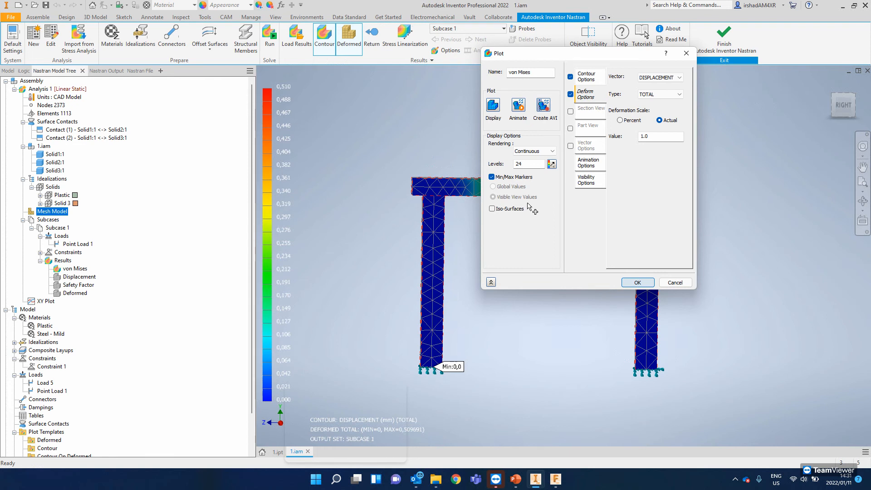
- Examine the beam's actual-scale displacement from the right side, especially around the load point
scroll(539, 183, down, 5)
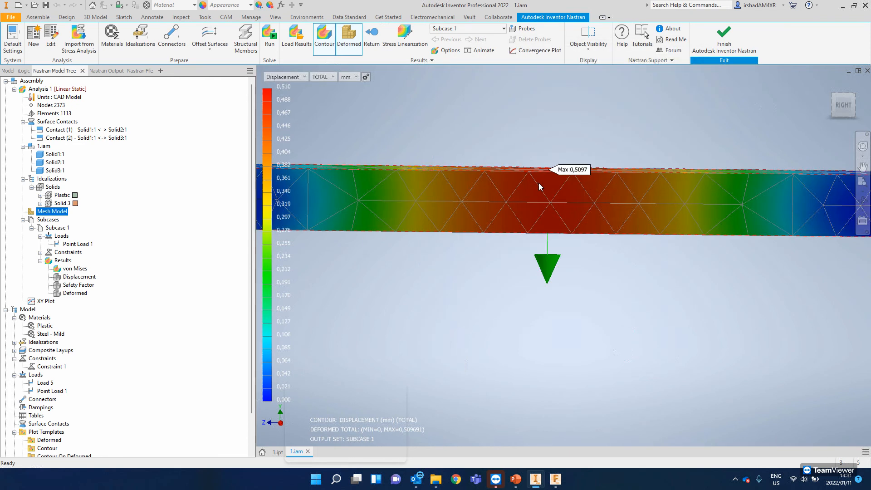
click(843, 108)
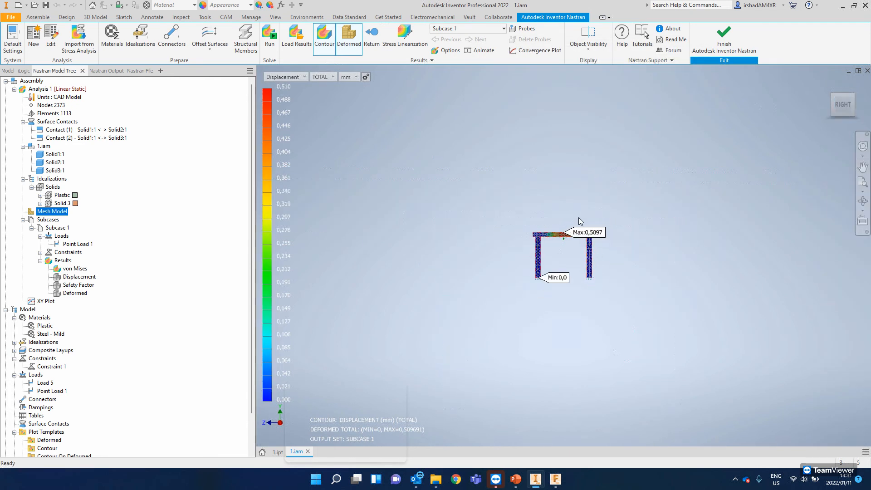
scroll(566, 236, down, 10)
scroll(566, 194, up, 3)
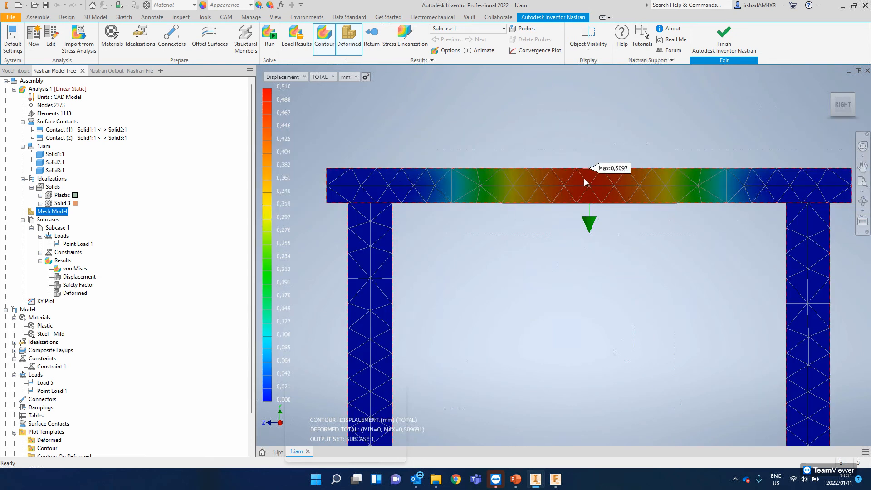
scroll(585, 180, down, 4)
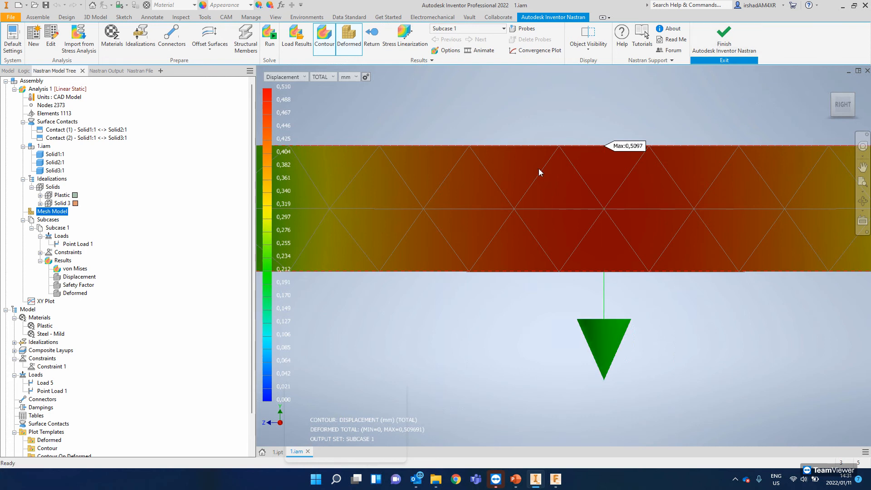
scroll(538, 168, down, 4)
scroll(538, 168, up, 4)
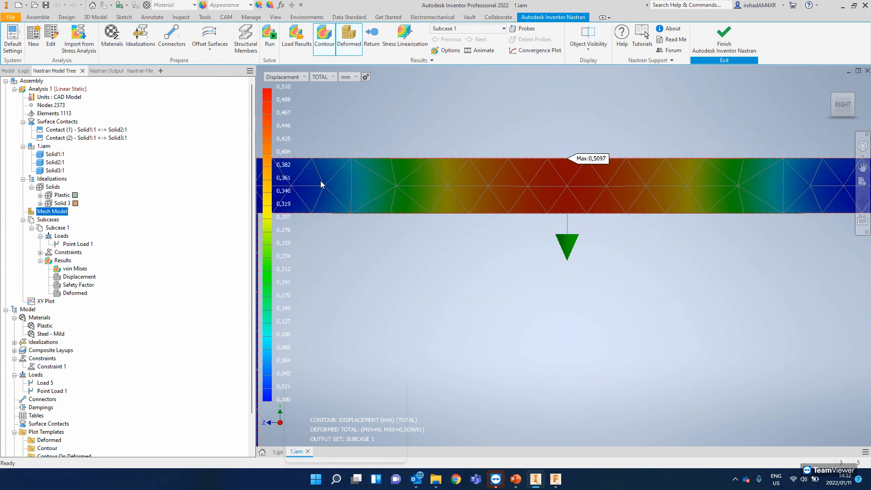
- Leave the results display and set the Fy magnitude of Point Load 1 to -5000 N
click(373, 37)
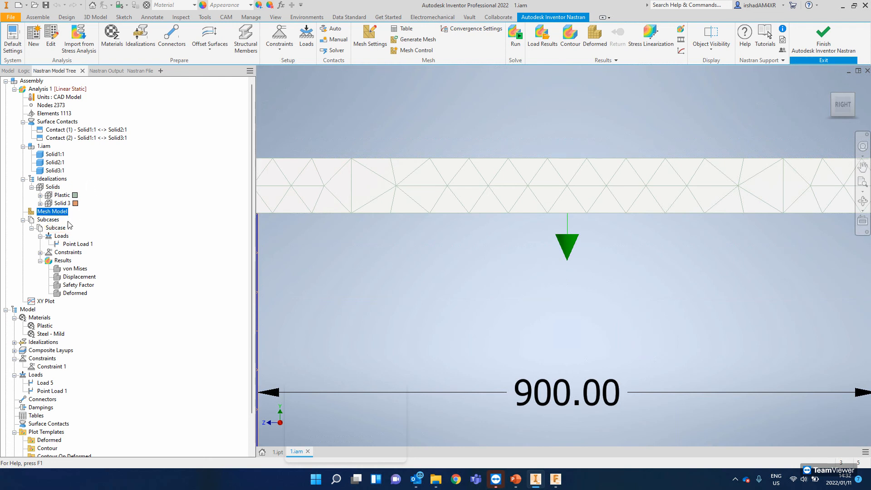
click(73, 245)
right_click(73, 244)
key(Escape)
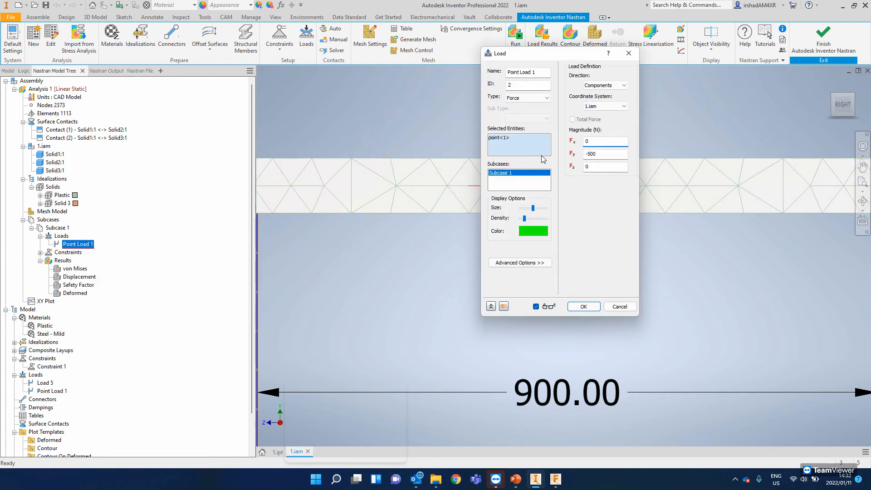
click(622, 155)
text(0)
click(585, 306)
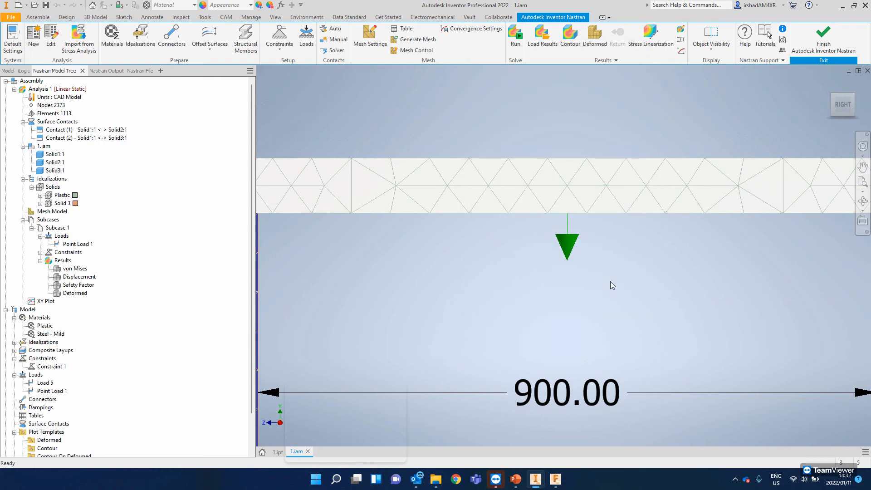
- Rerun the Nastran analysis with the changed point load and acknowledge its completion
scroll(610, 266, down, 3)
scroll(609, 265, up, 6)
mouse_move(608, 257)
middle_down()
mouse_move(565, 220)
mouse_move(585, 222)
mouse_move(606, 249)
middle_up()
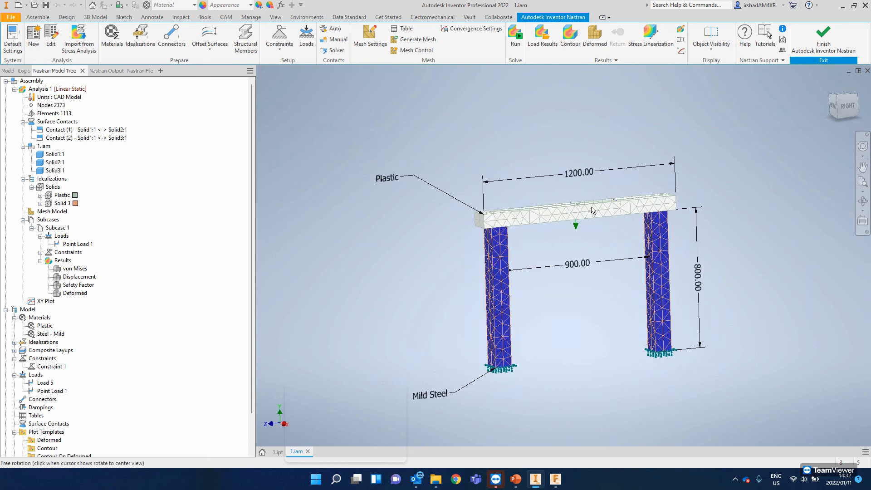
click(516, 37)
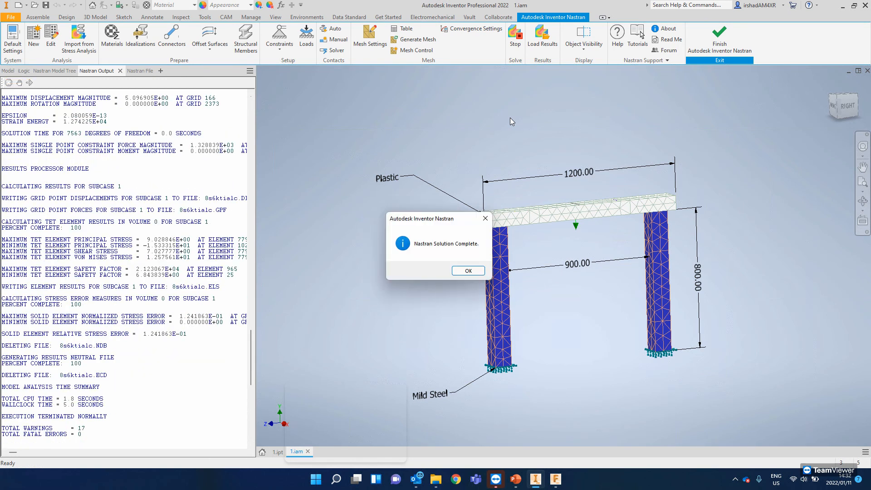
click(468, 271)
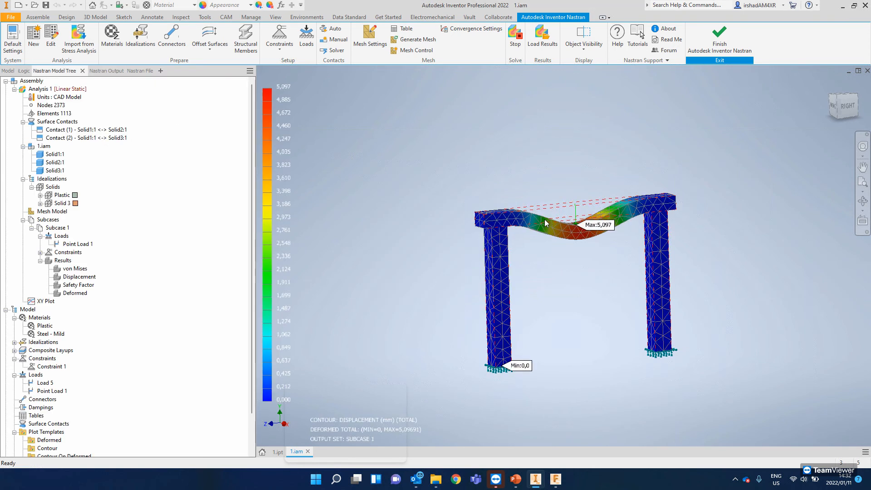
- Inspect the new displacement contour of the frame from the right side
shift+middle_drag(556, 224, 528, 221)
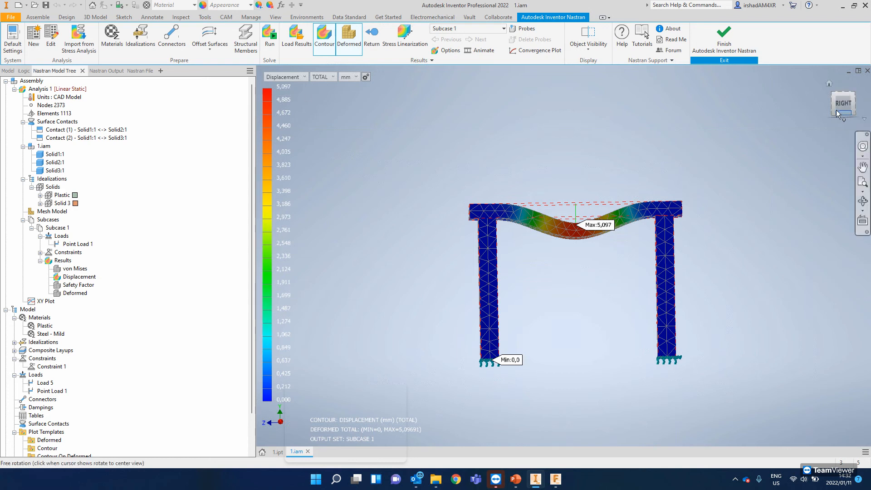
scroll(562, 241, down, 10)
scroll(562, 241, up, 10)
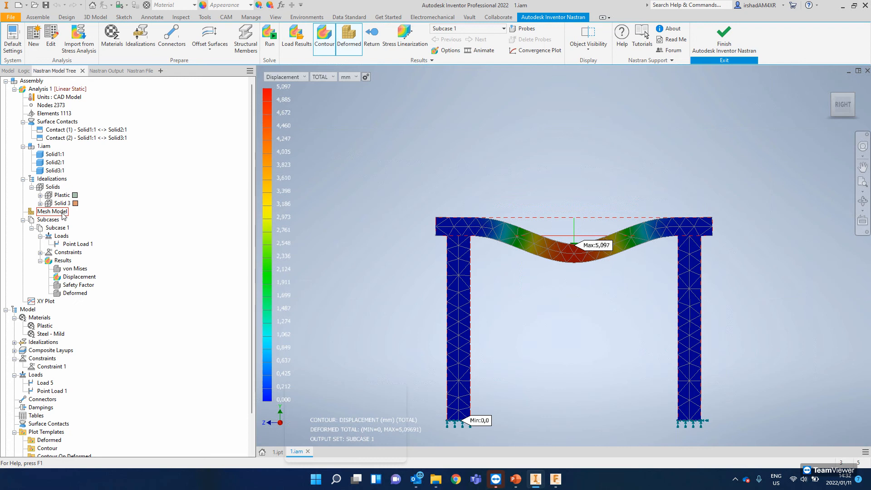
- Review the frame's solid X-normal and Y-normal stress contours, and return the contour to total displacement
click(295, 76)
key(Return)
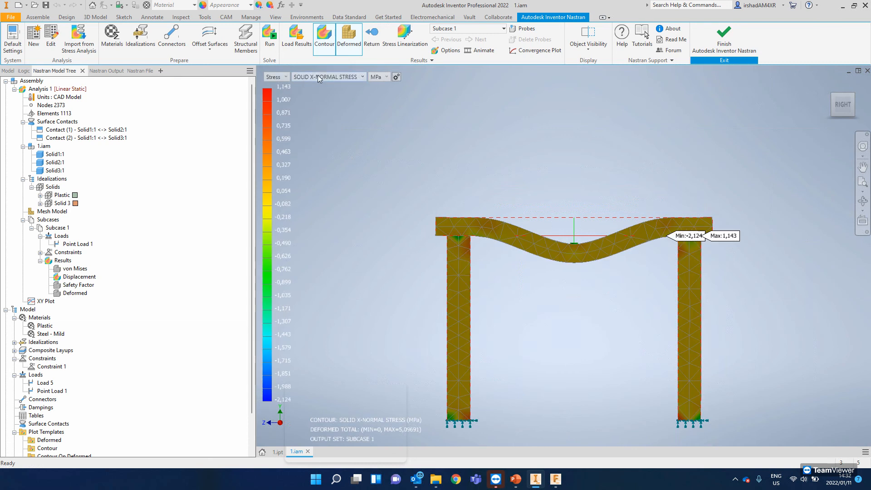
click(346, 78)
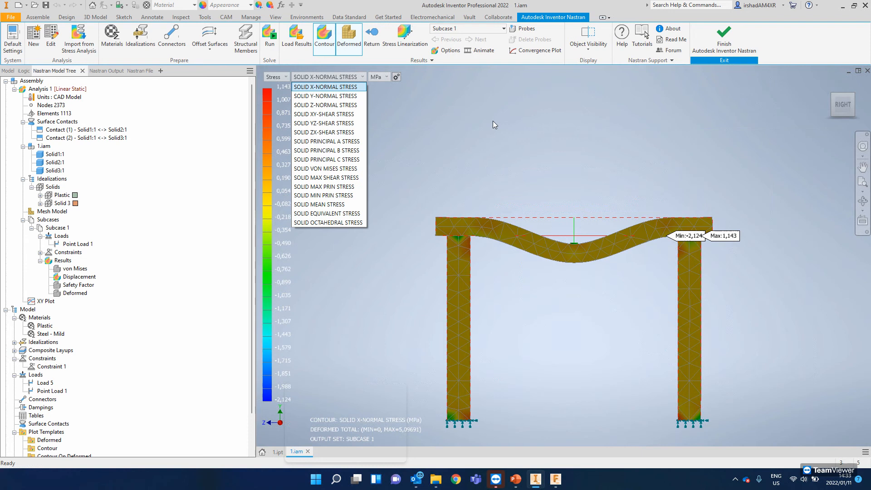
click(374, 107)
click(339, 80)
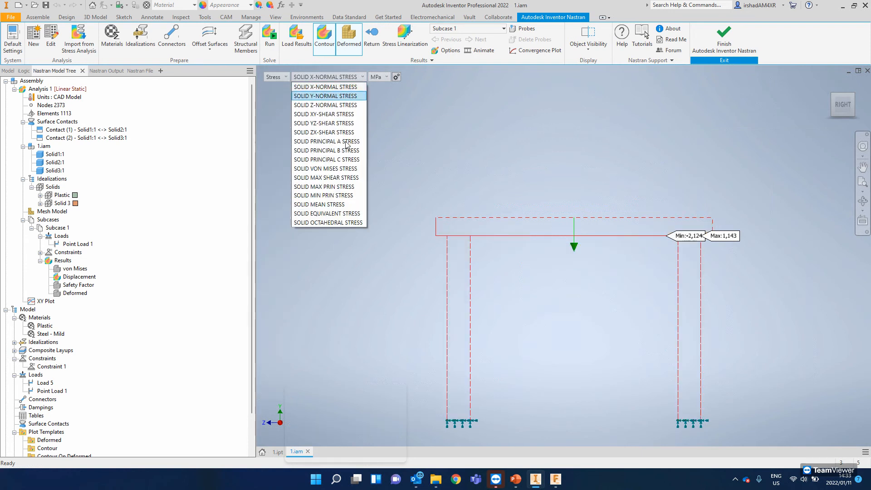
click(312, 79)
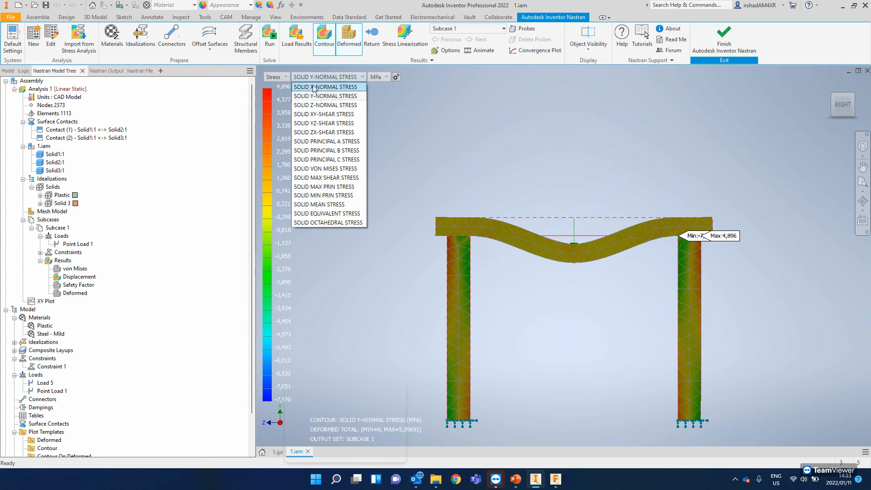
click(278, 79)
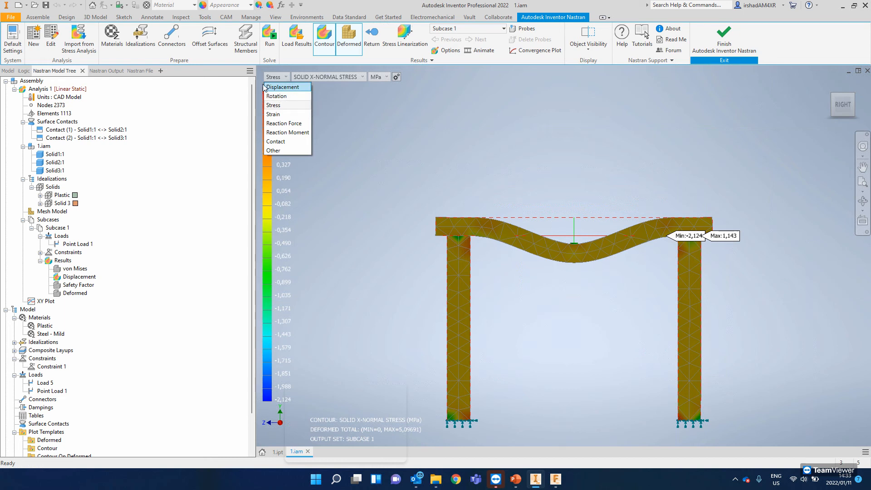
click(268, 87)
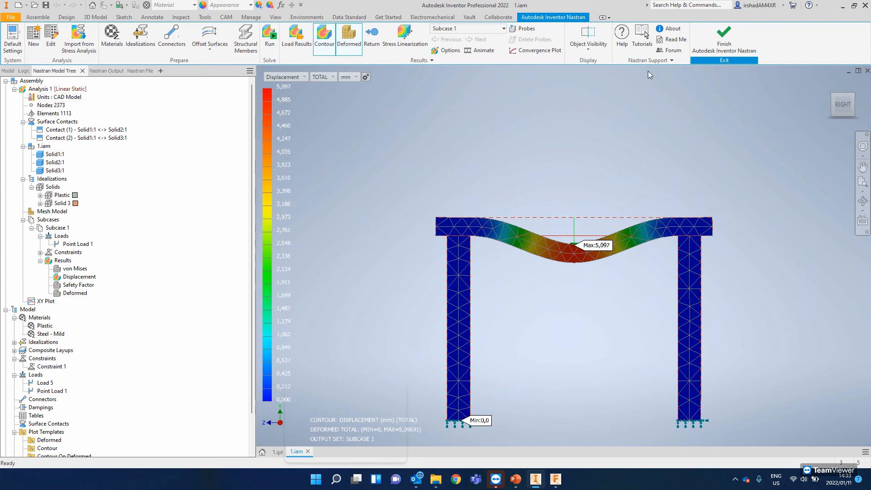
- Leave the results display, duplicate Analysis 1 and name the copy Analysis 1 - NLS
click(372, 42)
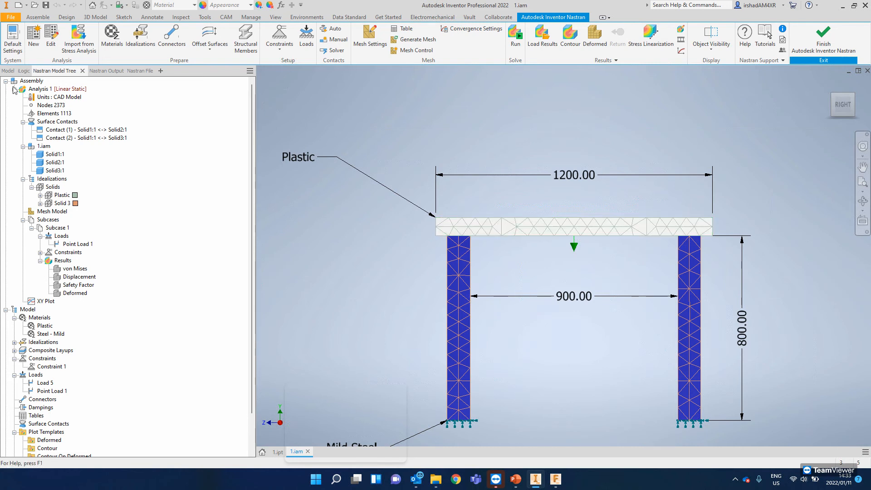
right_click(43, 89)
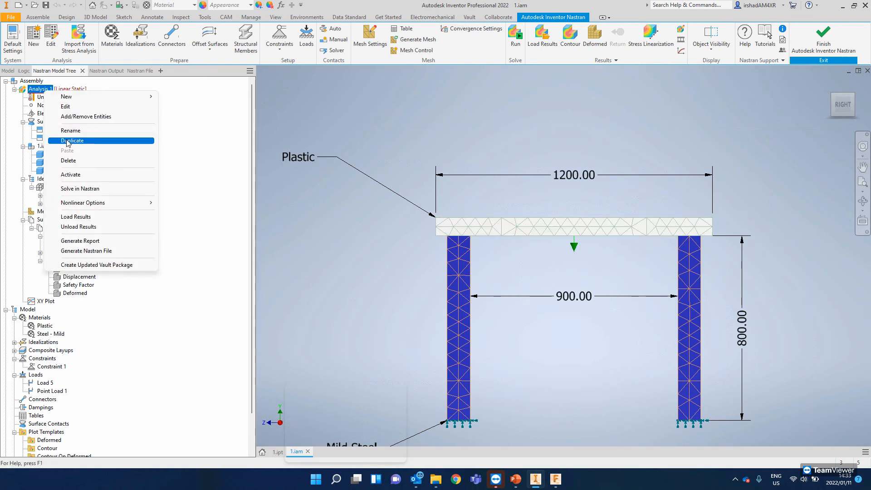
click(69, 141)
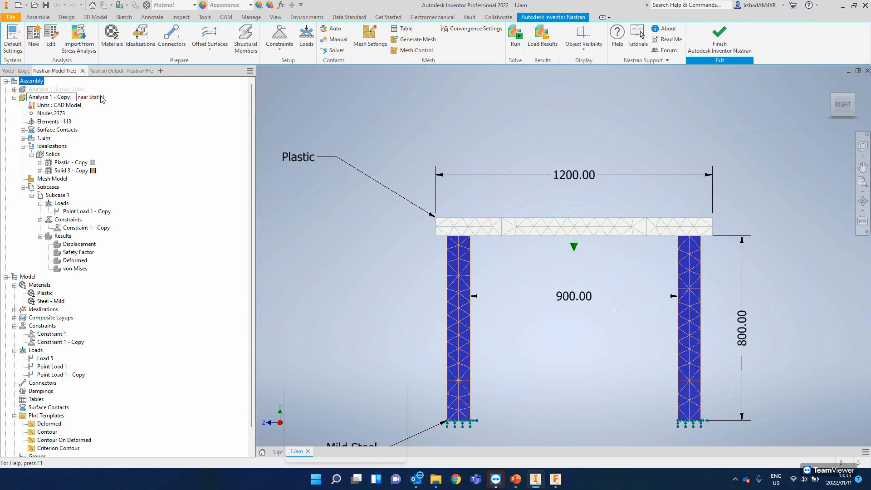
key(BackSpace)
key(BackSpace)
key(BackSpace)
text(N)
key(Return)
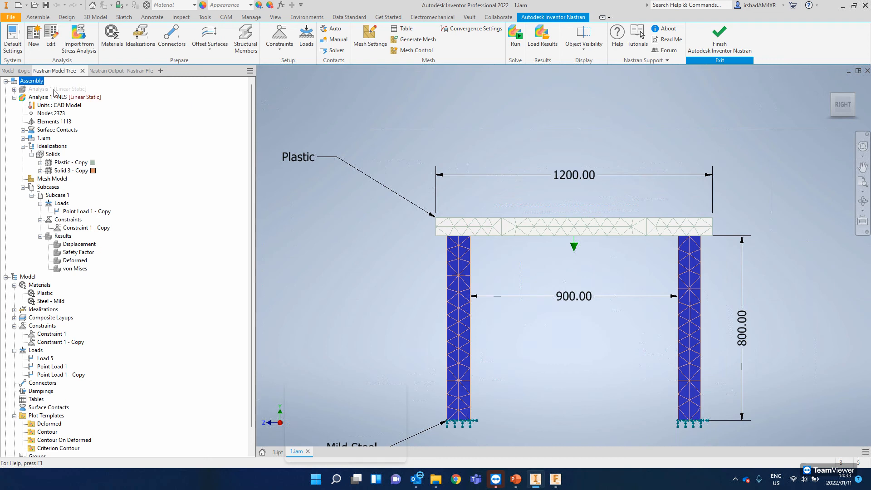
- Change the analysis type of Analysis 1 - NLS to Nonlinear Static
click(84, 98)
right_click(85, 100)
click(73, 103)
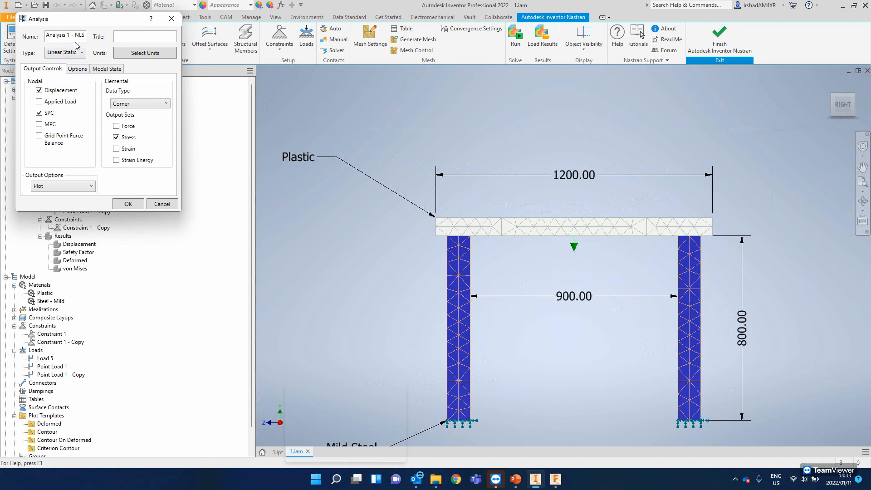
click(77, 54)
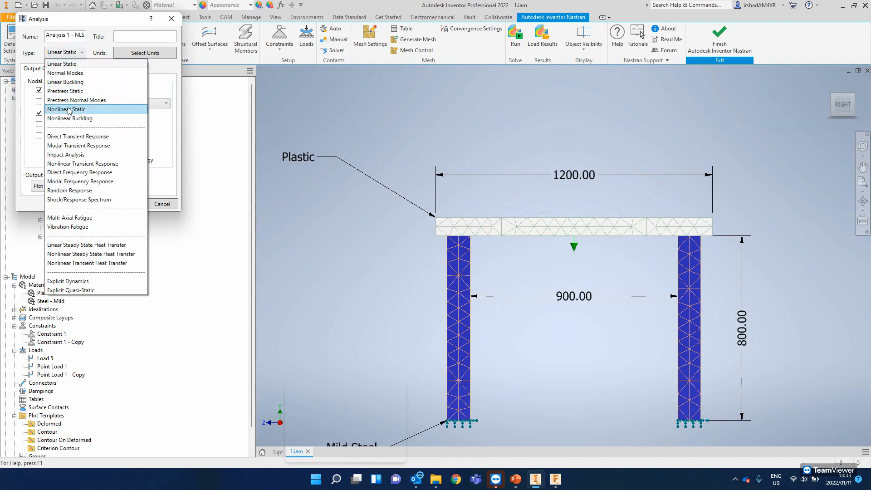
click(69, 111)
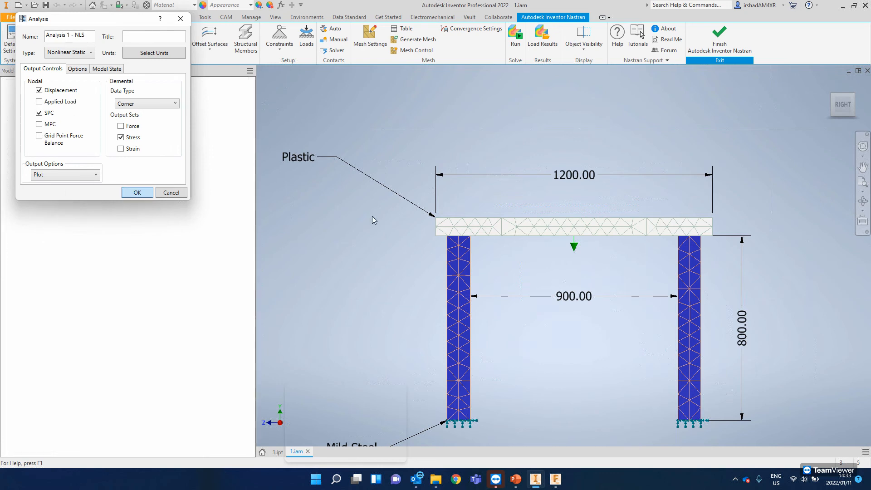
key(Return)
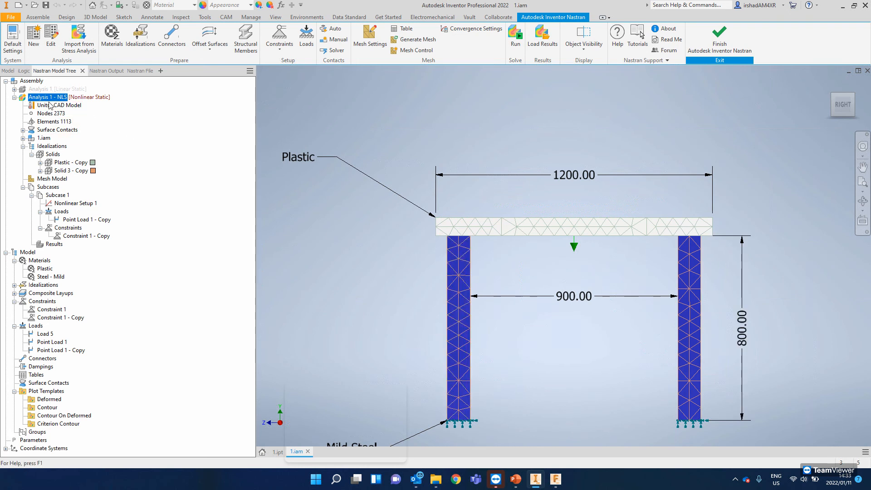
- Check the copied point load, run the nonlinear static analysis and acknowledge its completion
click(70, 221)
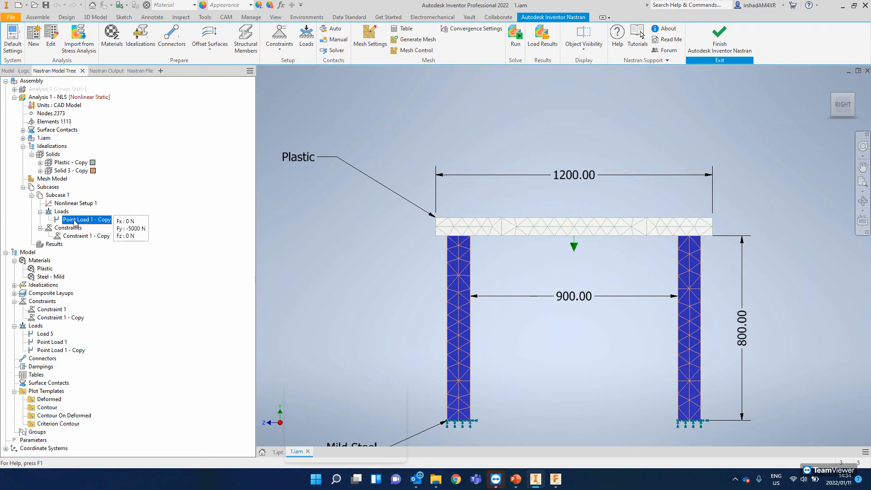
click(515, 36)
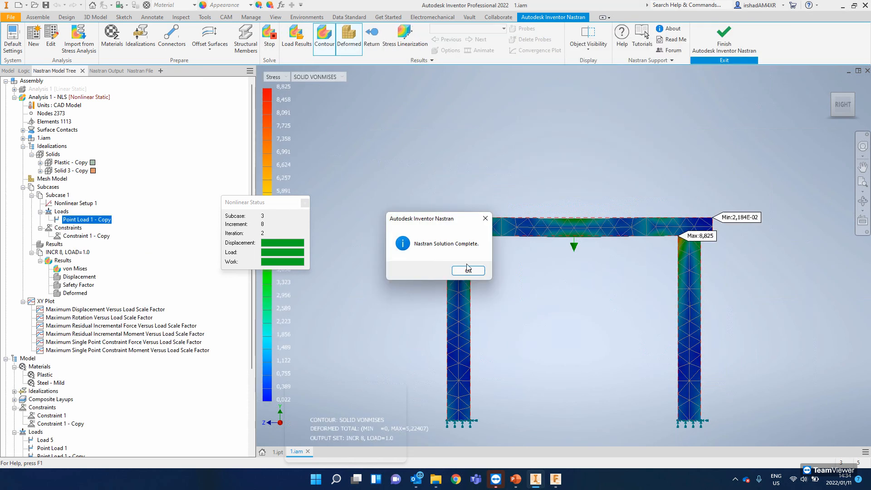
click(468, 270)
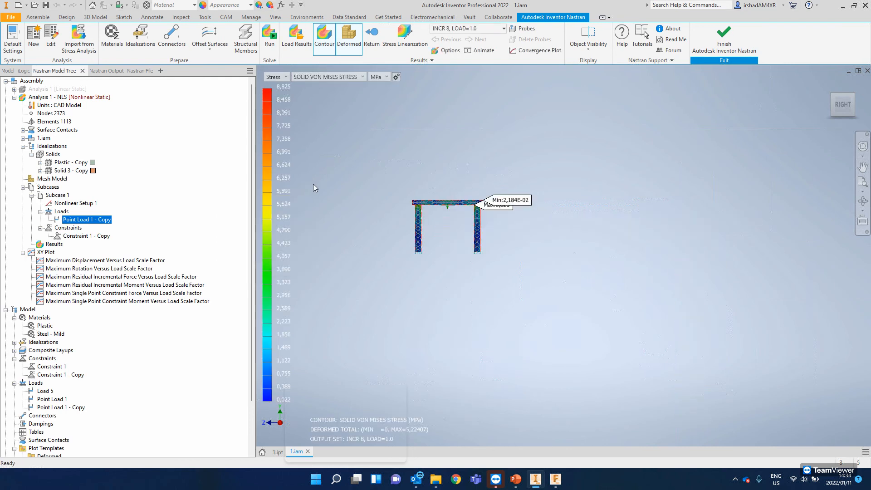
- Show the nonlinear result as a total displacement contour and inspect the frame from the right side
click(278, 77)
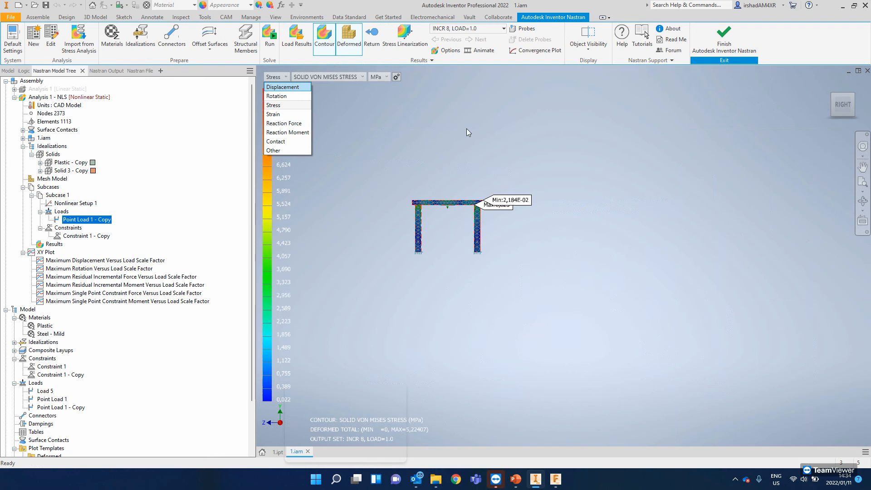
click(295, 88)
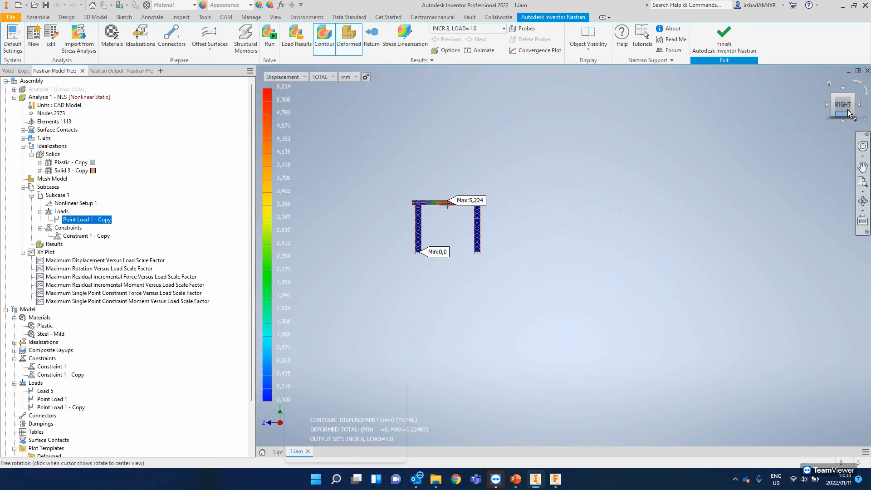
scroll(526, 221, up, 5)
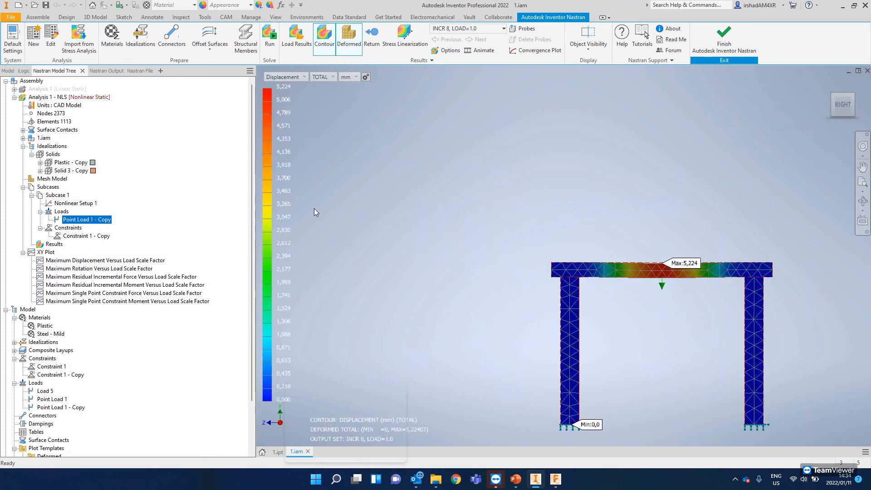
click(91, 236)
shift+middle_drag(646, 293, 558, 243)
click(845, 108)
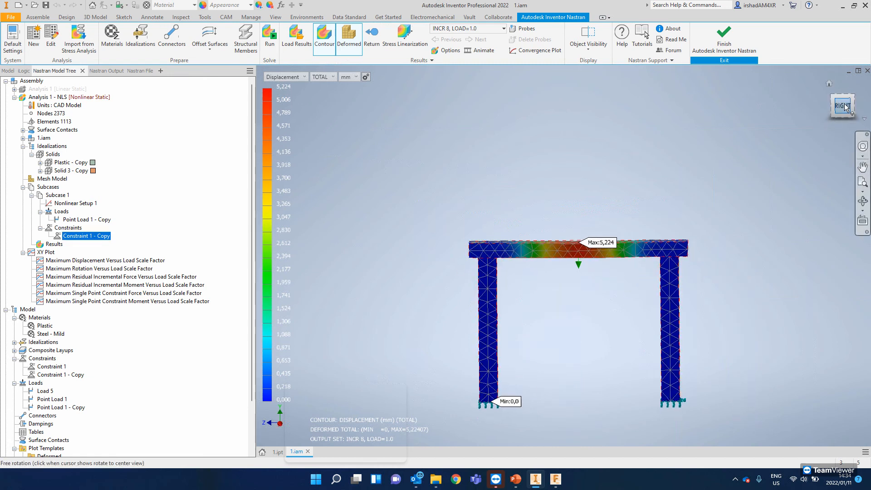
- Examine the nonlinear analysis's surface contacts, point load, constraint and available result types alongside the beam's displacement contour
click(22, 130)
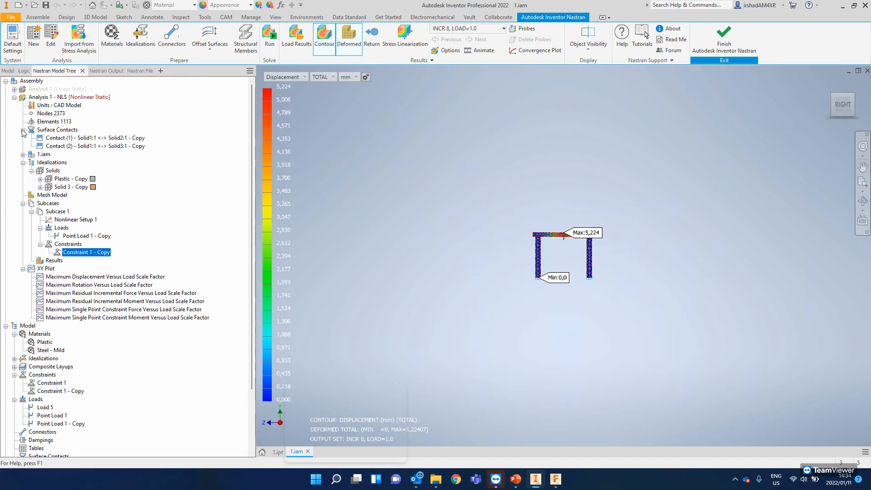
click(91, 146)
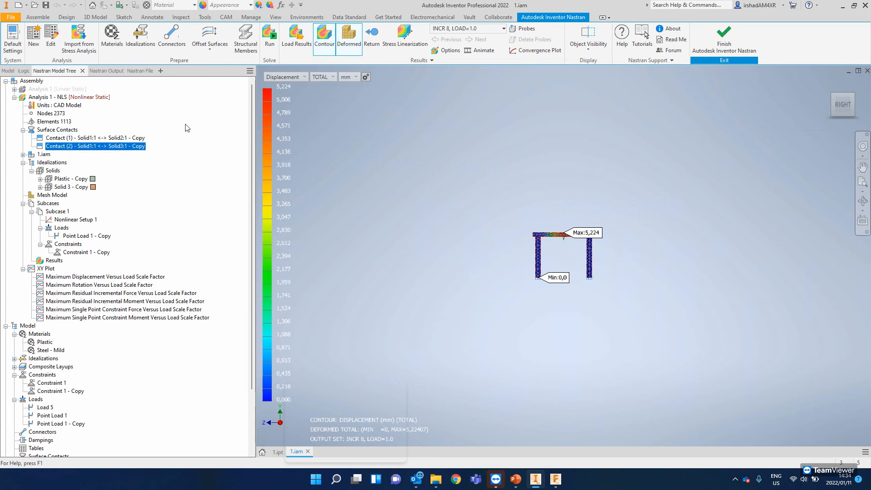
right_click(76, 98)
click(69, 97)
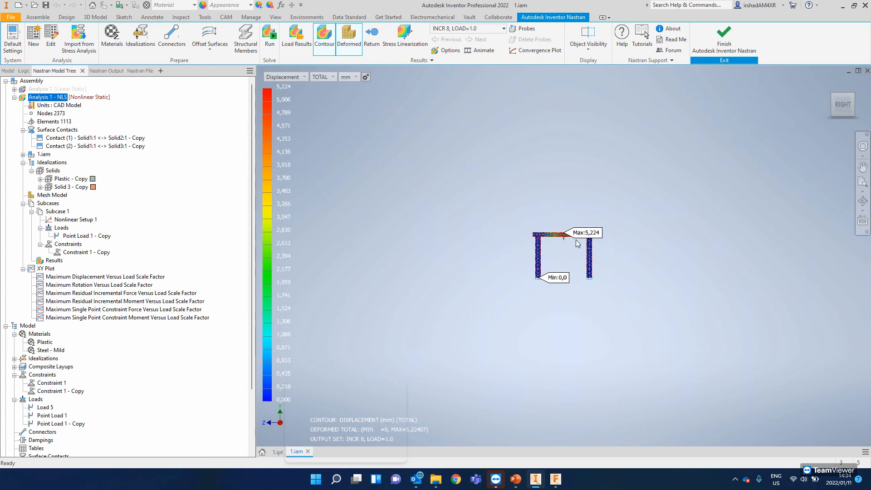
scroll(567, 241, up, 8)
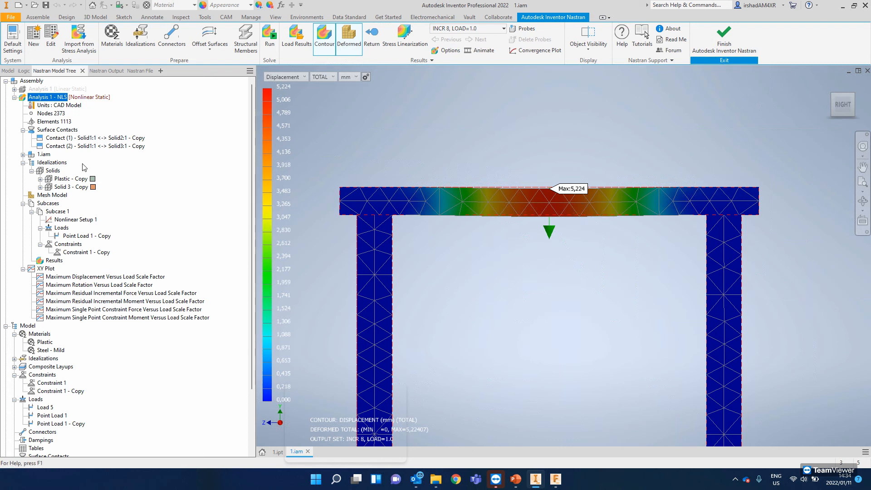
right_click(53, 97)
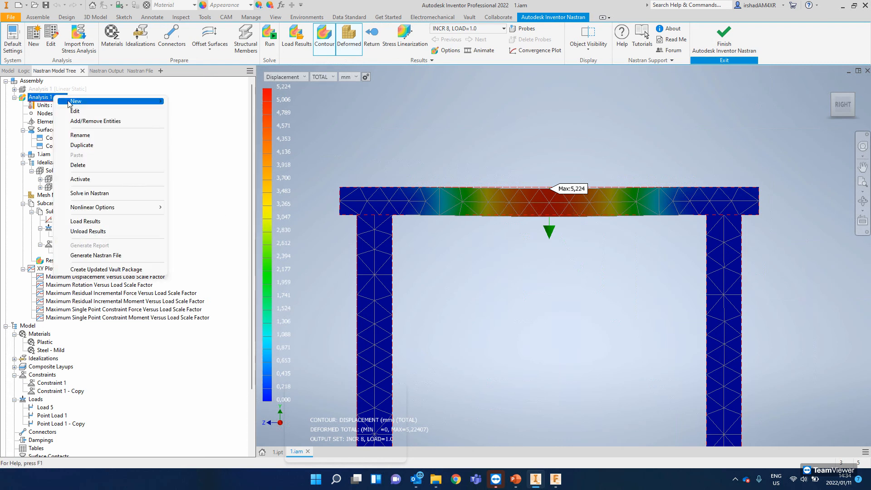
click(228, 124)
click(69, 130)
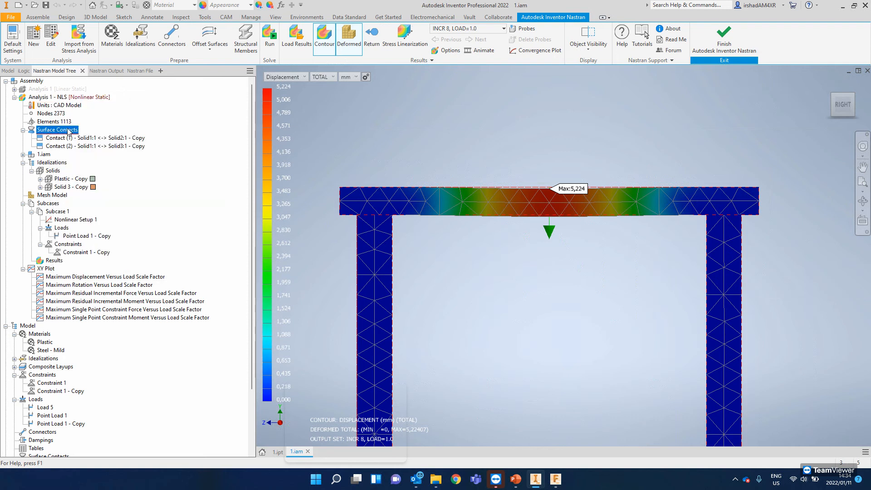
click(88, 147)
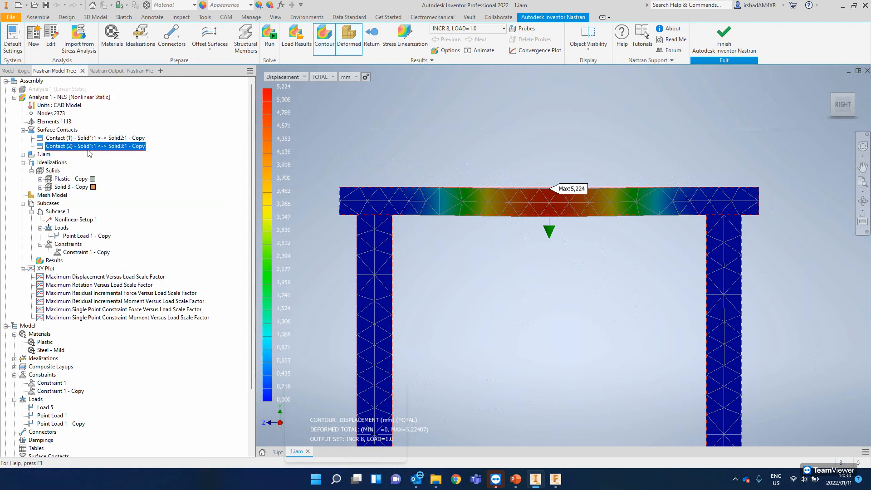
click(84, 236)
click(78, 253)
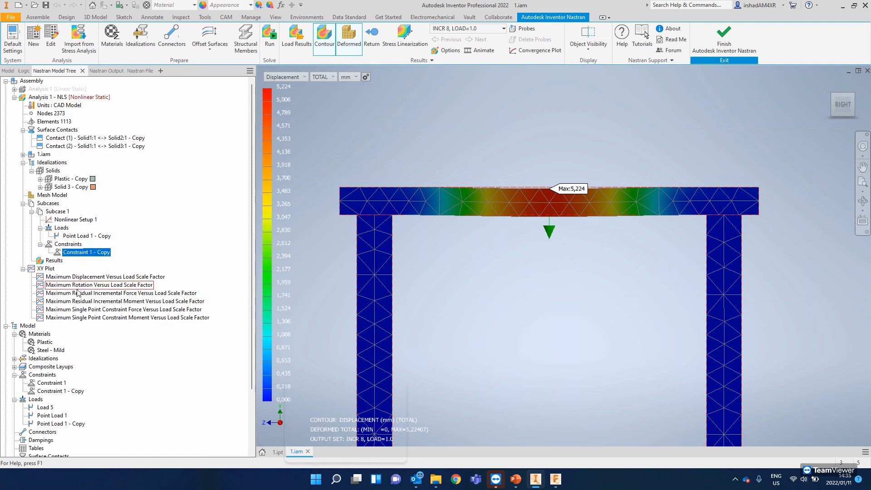
scroll(68, 309, down, 1)
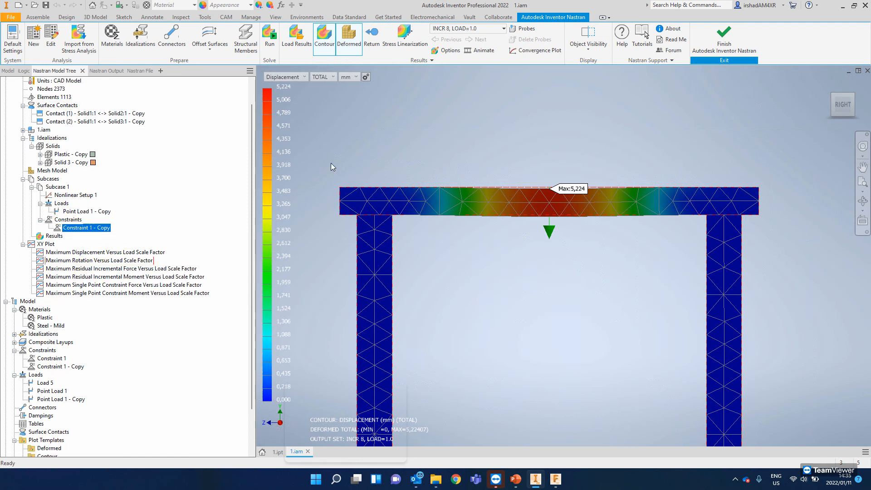
click(280, 77)
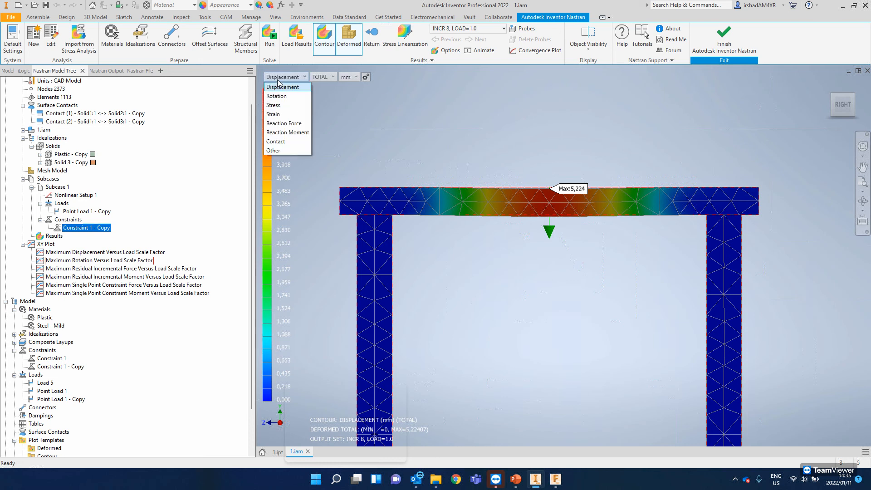
click(279, 78)
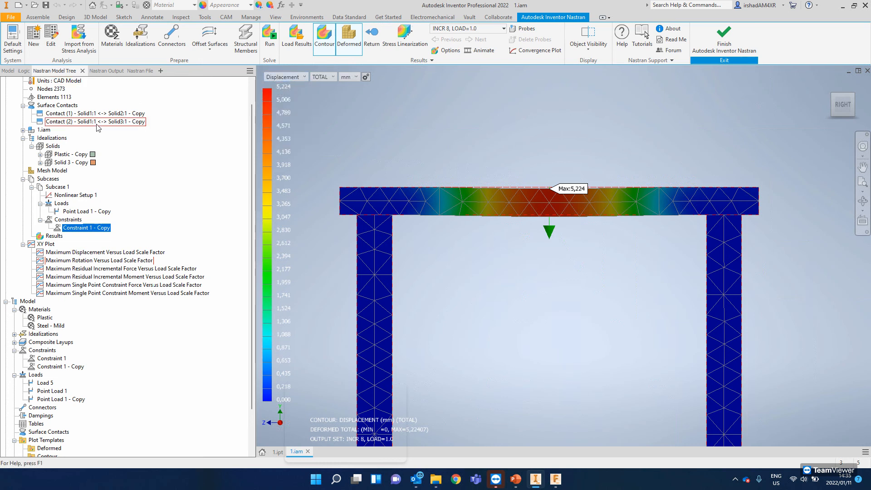
- Expand the original linear static Analysis 1 beside the nonlinear copy and make it the active analysis
scroll(82, 190, up, 1)
click(39, 89)
click(14, 89)
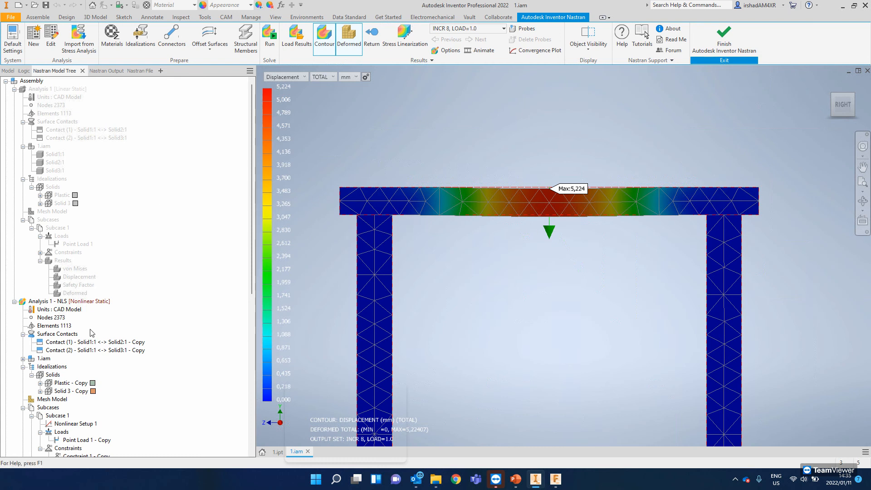
scroll(92, 334, down, 1)
scroll(75, 131, up, 1)
right_click(40, 89)
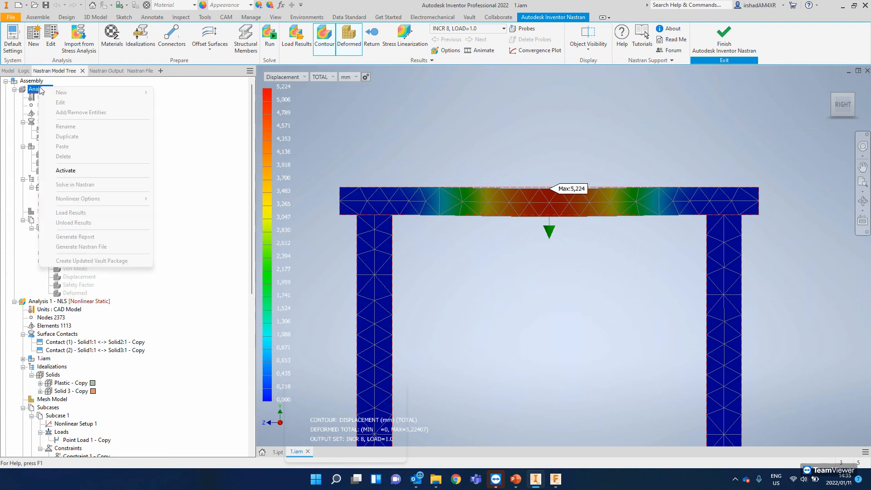
click(80, 171)
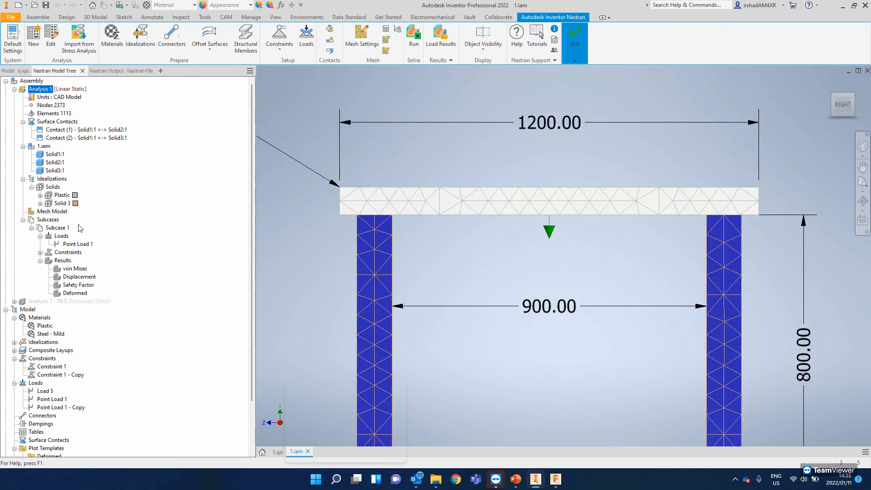
- Check the vertical force component of Point Load 1 in the linear static Analysis 1
right_click(74, 247)
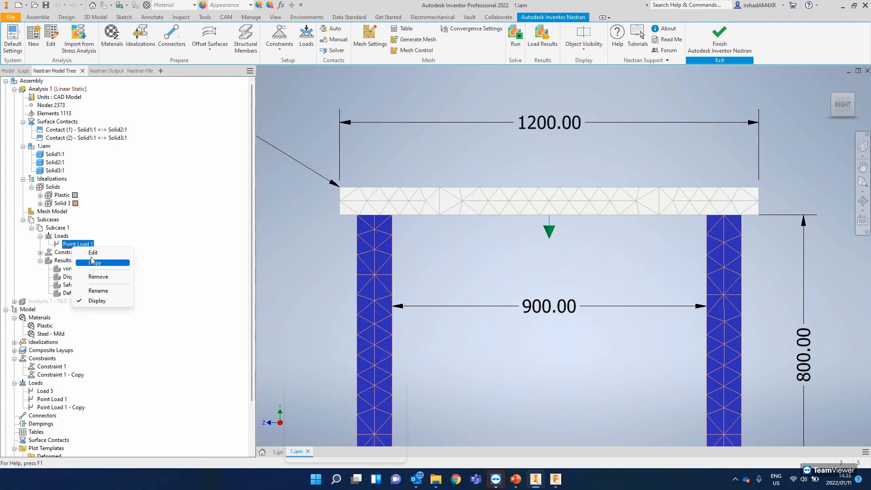
click(90, 254)
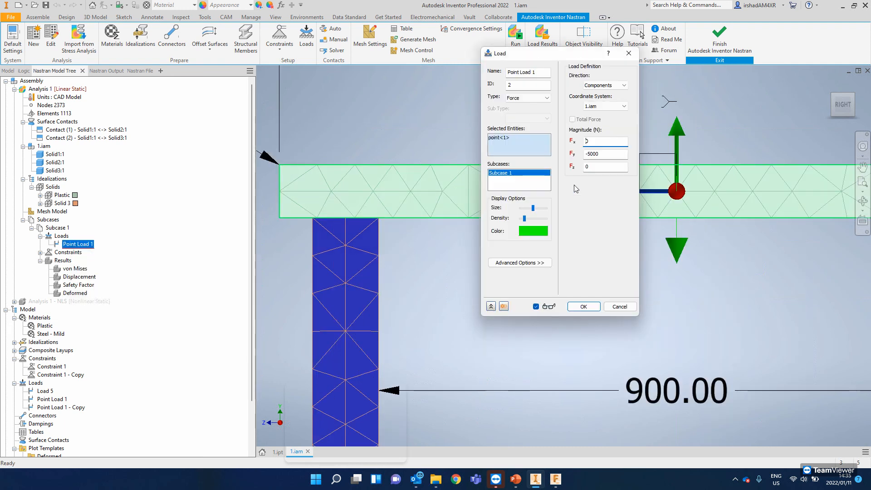
click(609, 154)
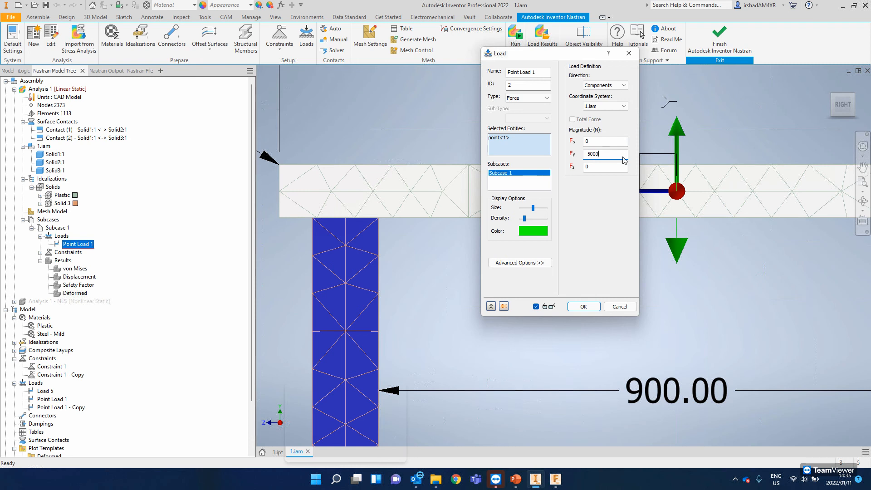
click(576, 310)
- Run the linear static Analysis 1, acknowledge its completion and inspect the total displacement contour of the frame
scroll(529, 272, up, 3)
scroll(528, 272, down, 7)
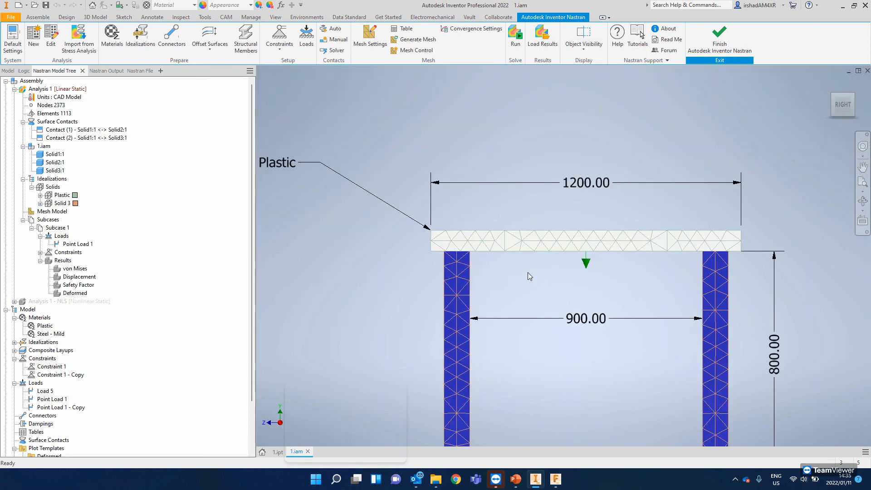
middle_drag(522, 260, 520, 197)
scroll(521, 195, down, 2)
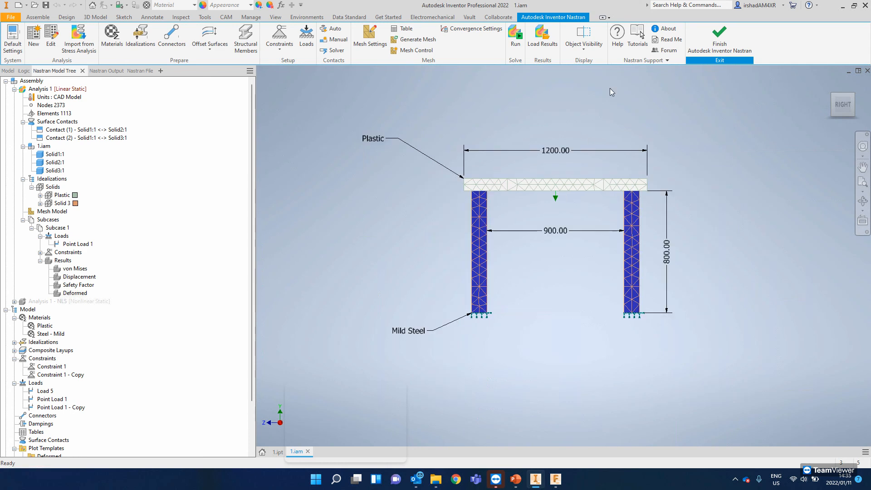
click(517, 38)
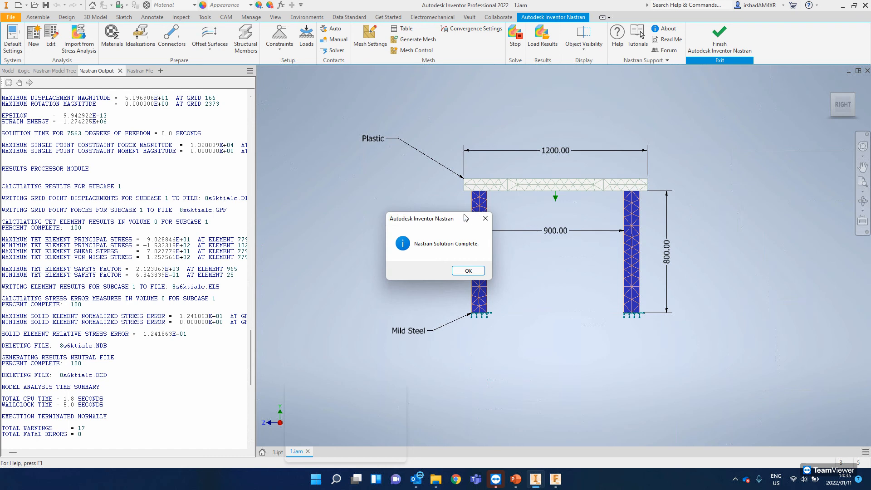
click(468, 271)
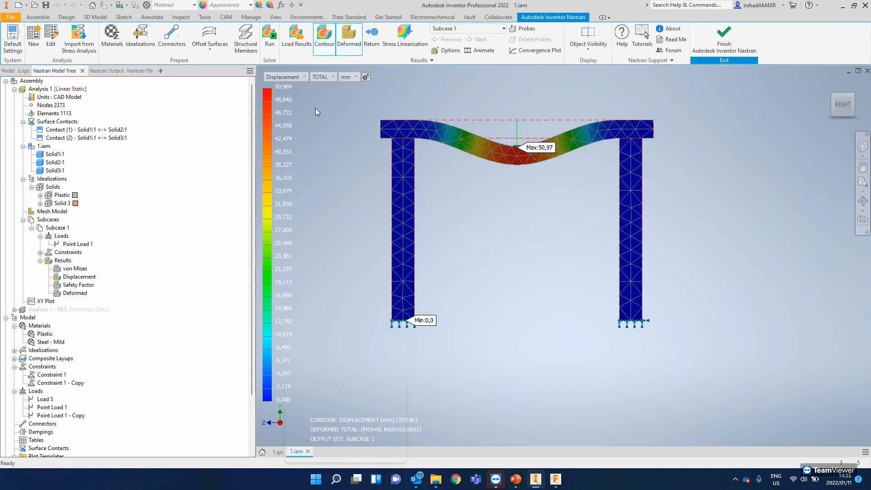
middle_drag(447, 146, 447, 186)
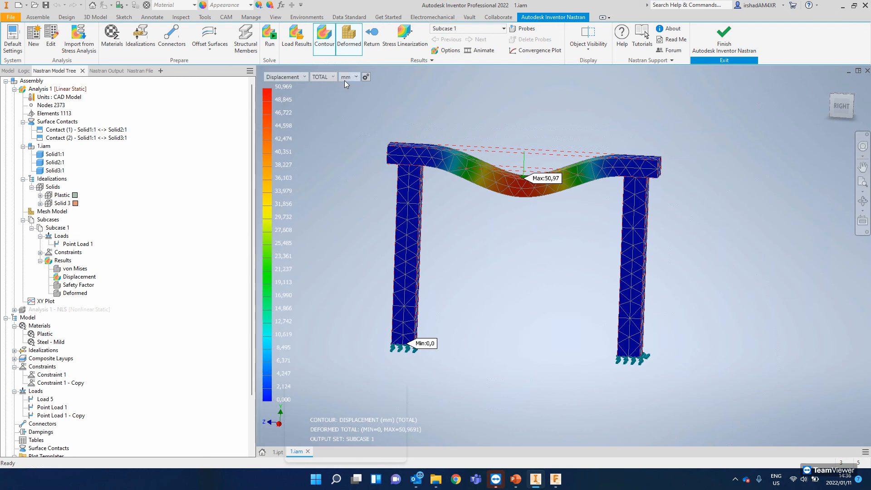
middle_drag(471, 172, 448, 179)
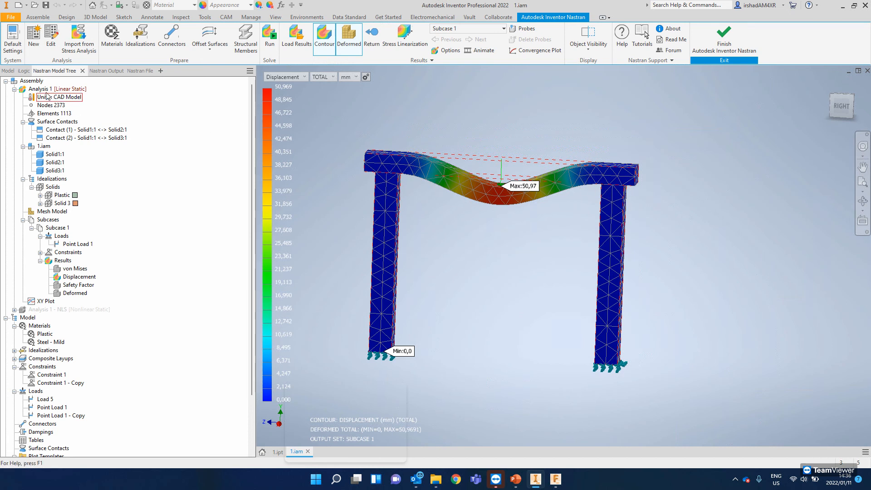
- Collapse the linear Analysis 1 in the model tree and activate the nonlinear Analysis 1 - NLS
click(14, 89)
click(38, 97)
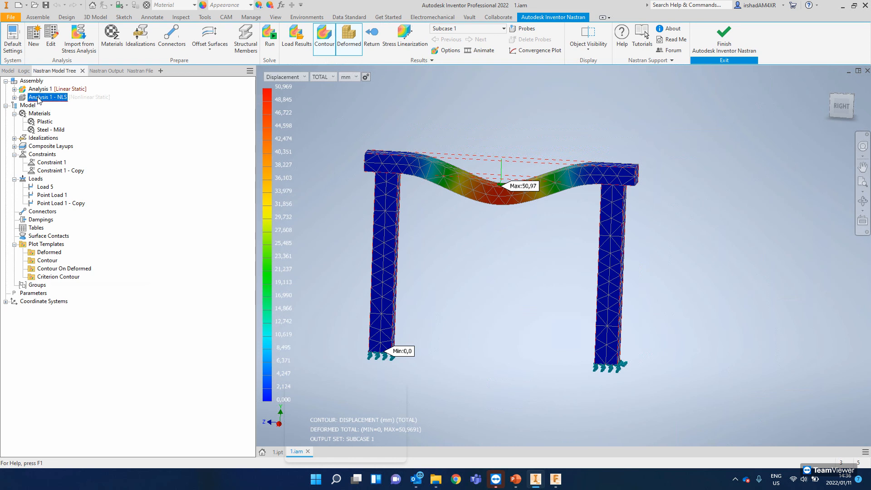
right_click(39, 97)
click(60, 176)
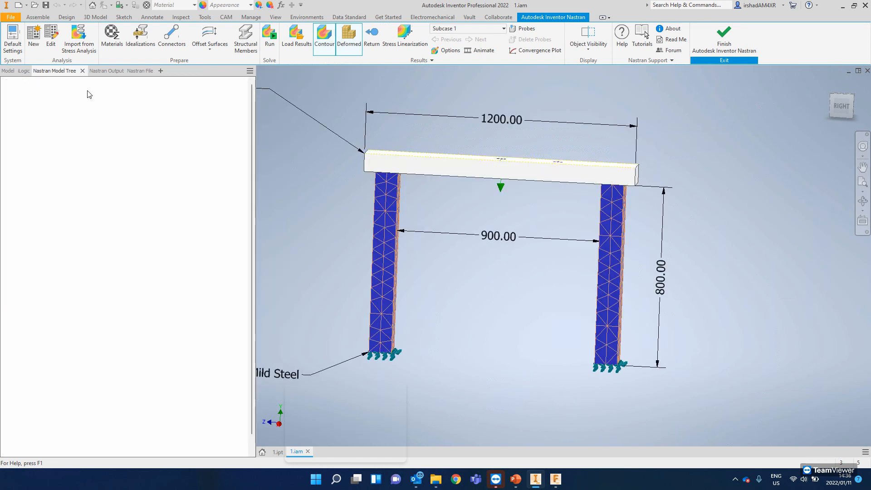
- Check the vertical force of Point Load 1 - Copy in the nonlinear analysis against the linear one
right_click(80, 232)
click(79, 235)
right_click(77, 236)
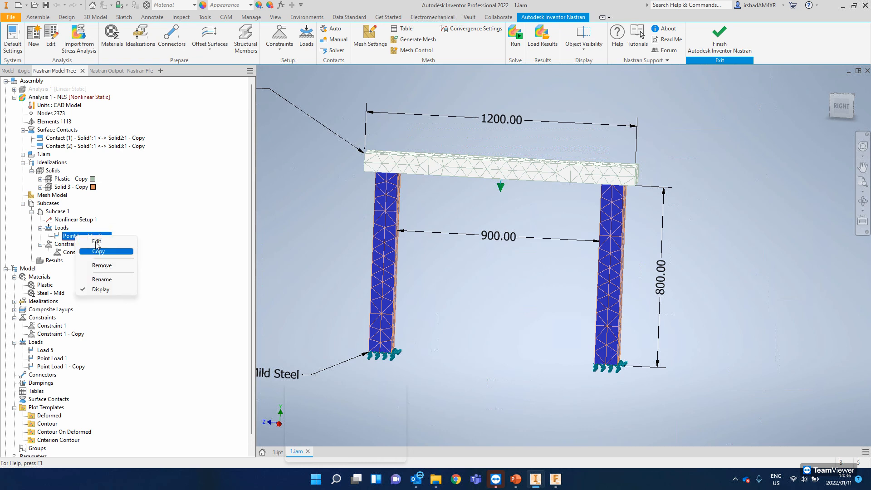
click(97, 241)
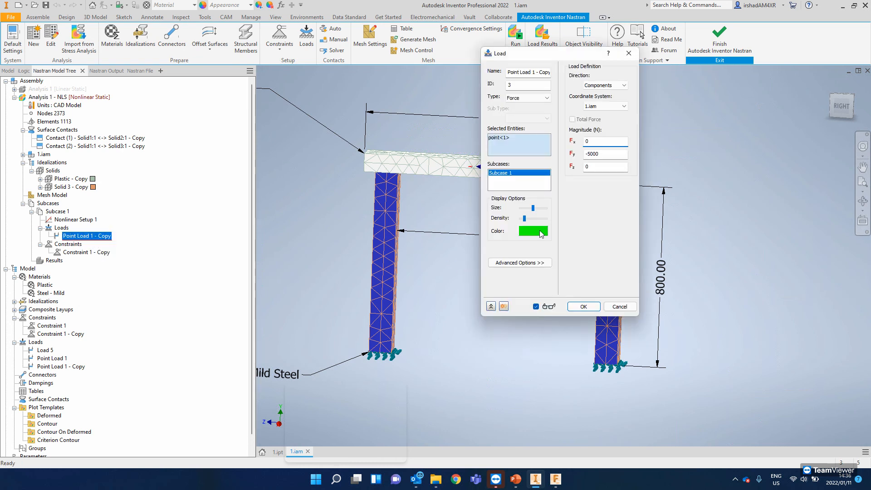
click(604, 155)
click(579, 307)
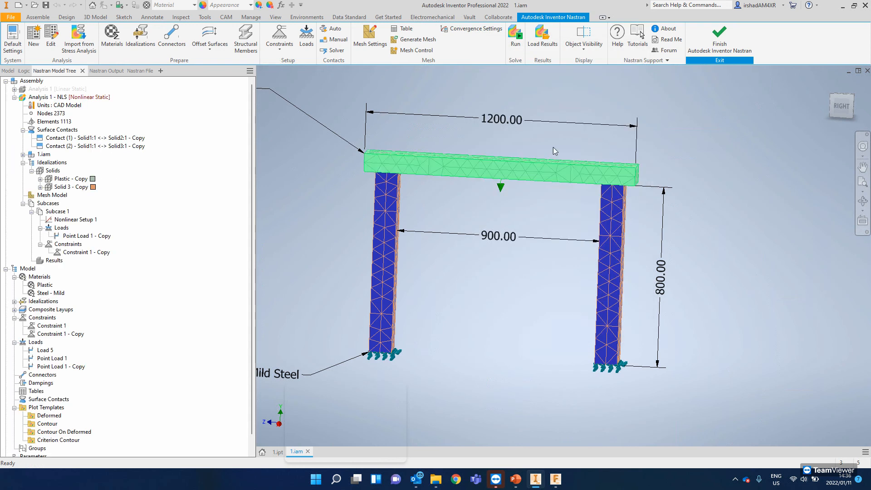
- Run the nonlinear static analysis, acknowledge its completion and change the contour from stress to total displacement
click(516, 35)
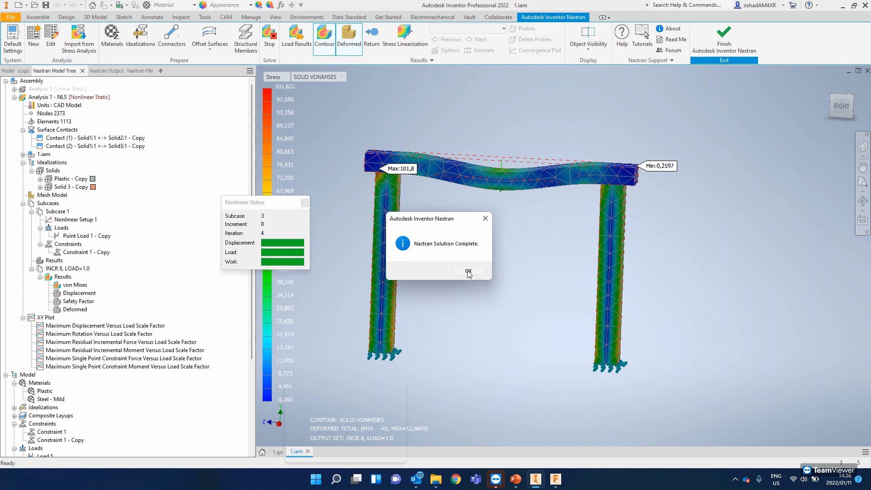
click(467, 270)
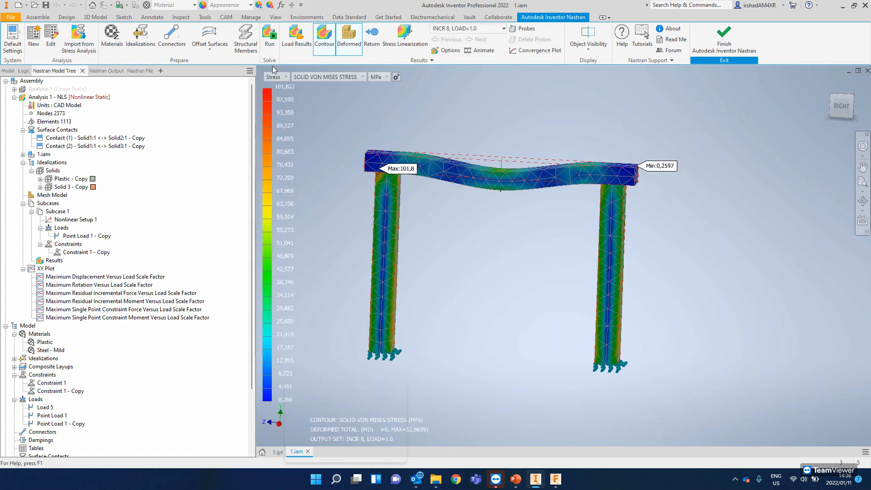
click(275, 76)
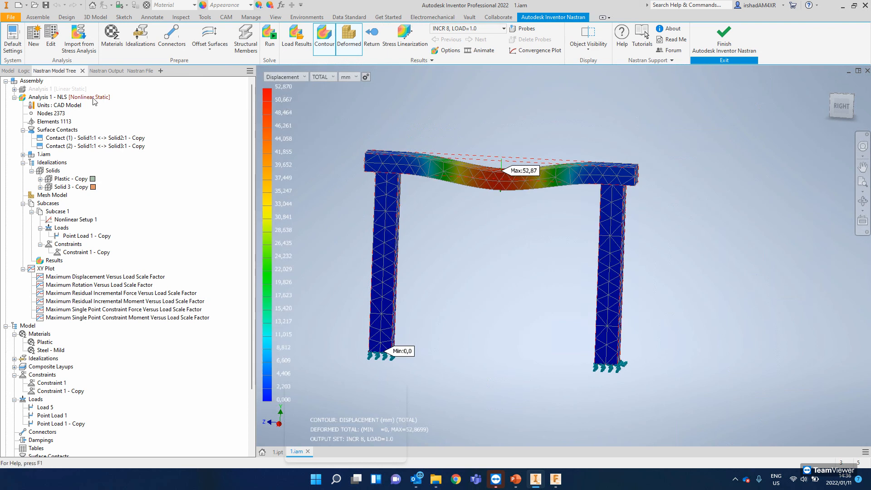
- Make the linear static Analysis 1 active again and try to load its saved results
click(54, 91)
right_click(40, 90)
click(65, 172)
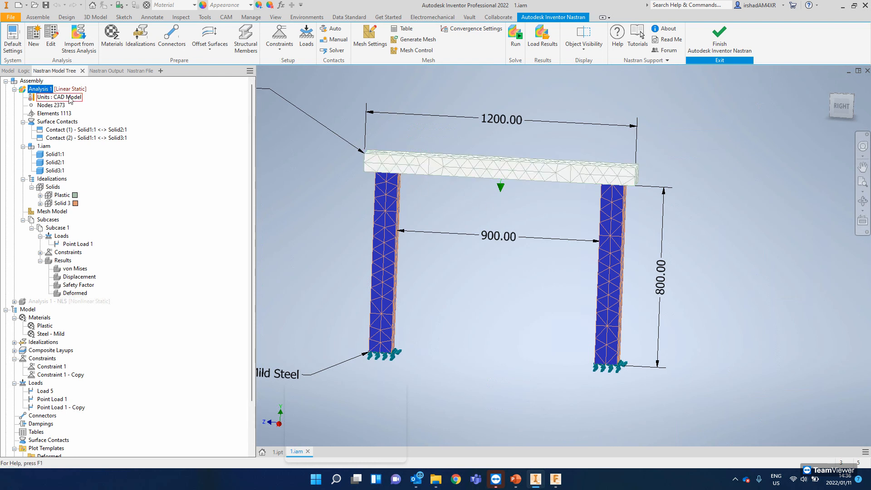
click(541, 37)
click(544, 328)
- Rerun the linear static Analysis 1, acknowledge its completion and show its total displacement contour
scroll(85, 326, down, 1)
click(510, 50)
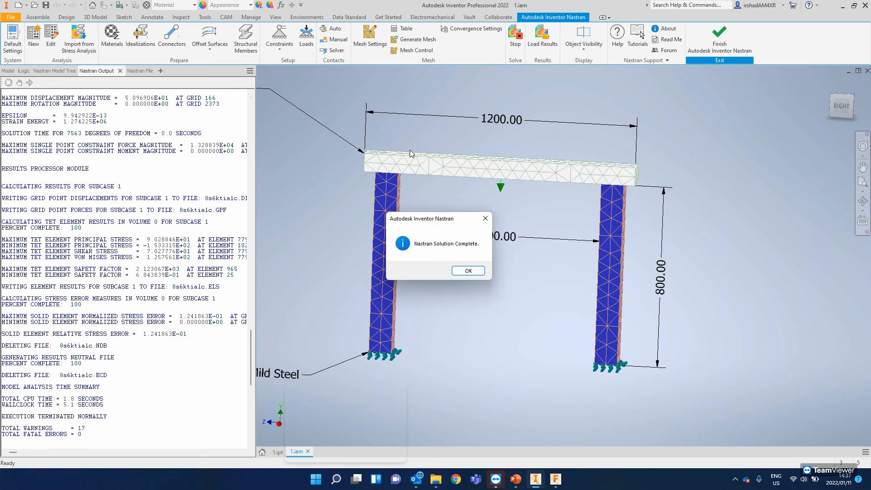
click(468, 272)
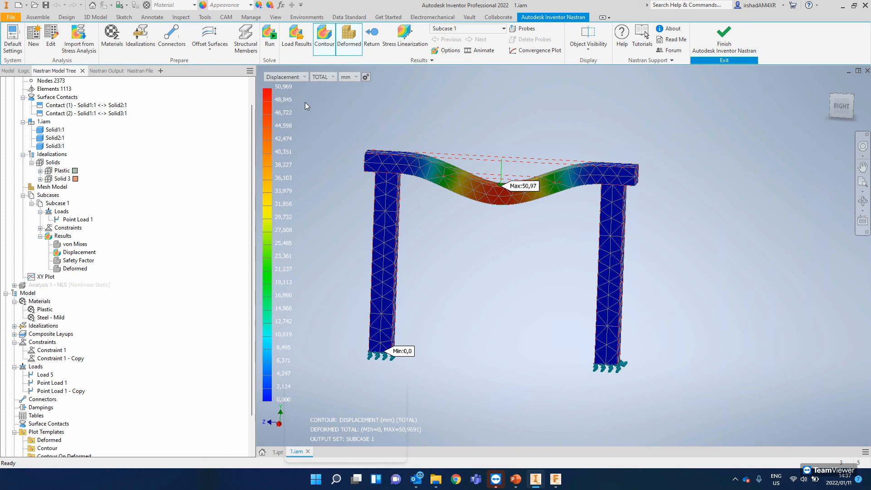
- Inspect the rerun linear displacement contour on the deformed frame, squaring the view to the right side
scroll(83, 121, up, 1)
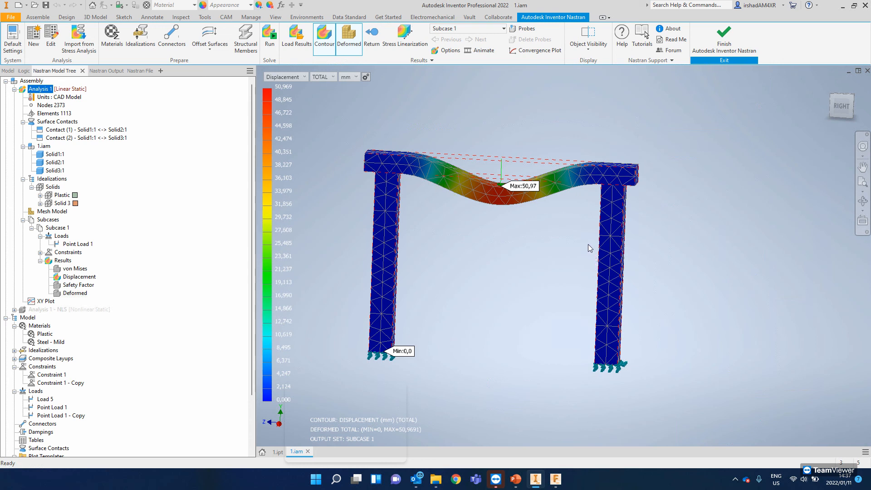
scroll(536, 232, down, 4)
scroll(338, 238, up, 3)
middle_drag(388, 235, 493, 230)
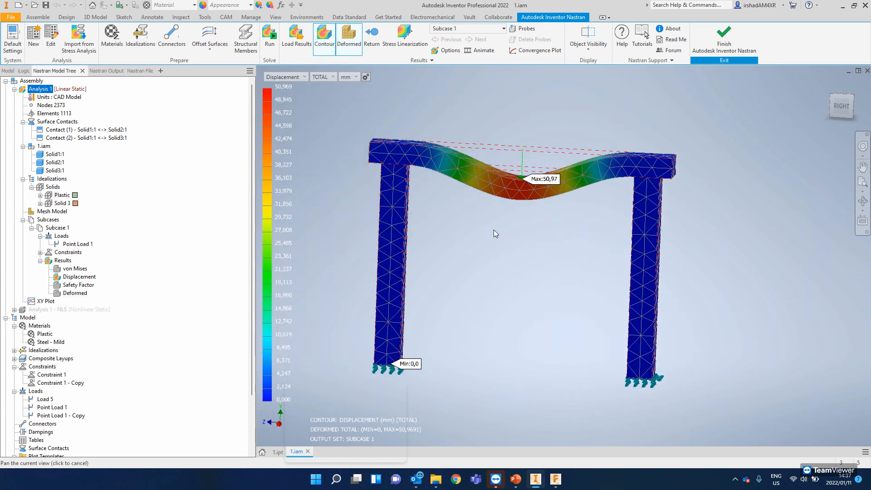
click(839, 108)
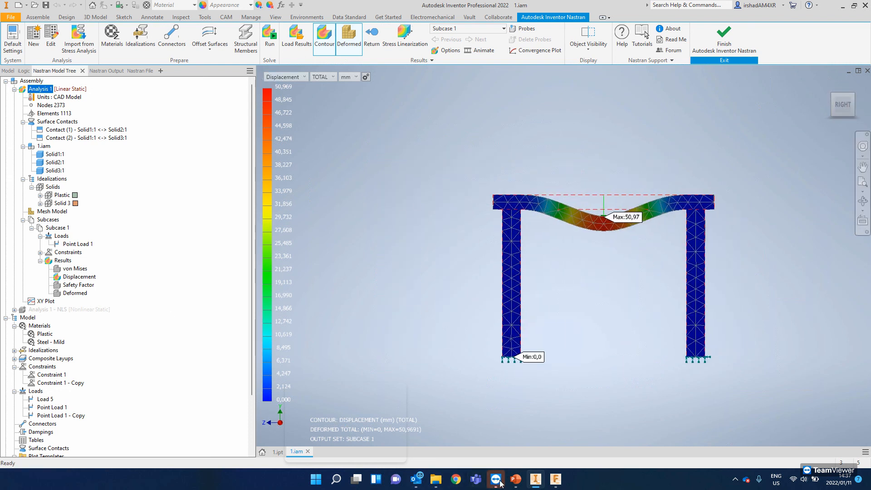
- Open the linear analysis's Plastic idealization for editing and bring up a new material definition from it
mouse_move(516, 484)
right_click(64, 196)
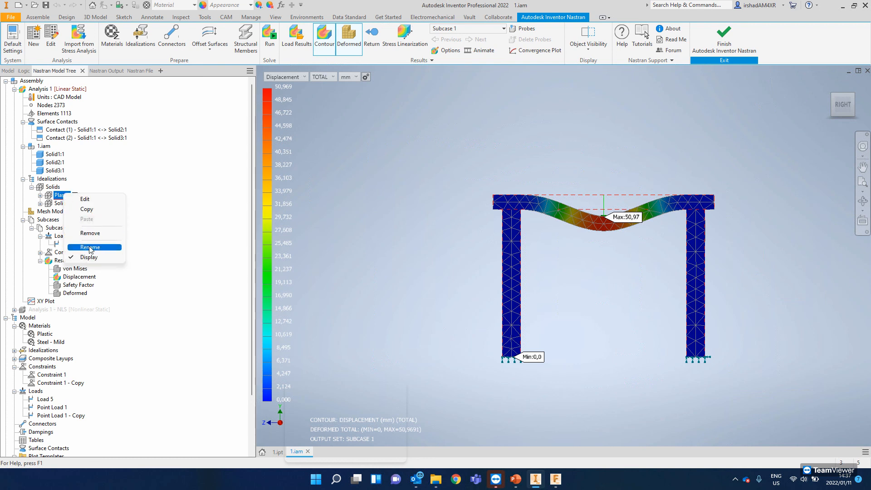
click(85, 199)
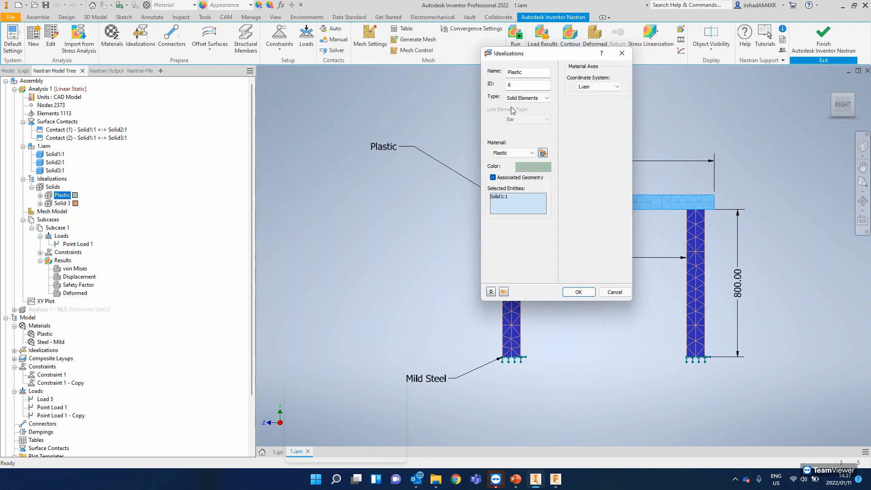
click(543, 153)
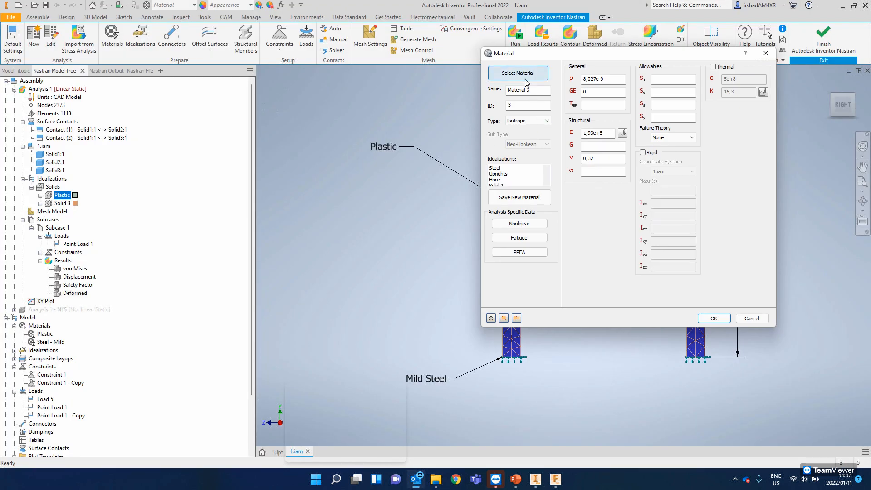
click(526, 80)
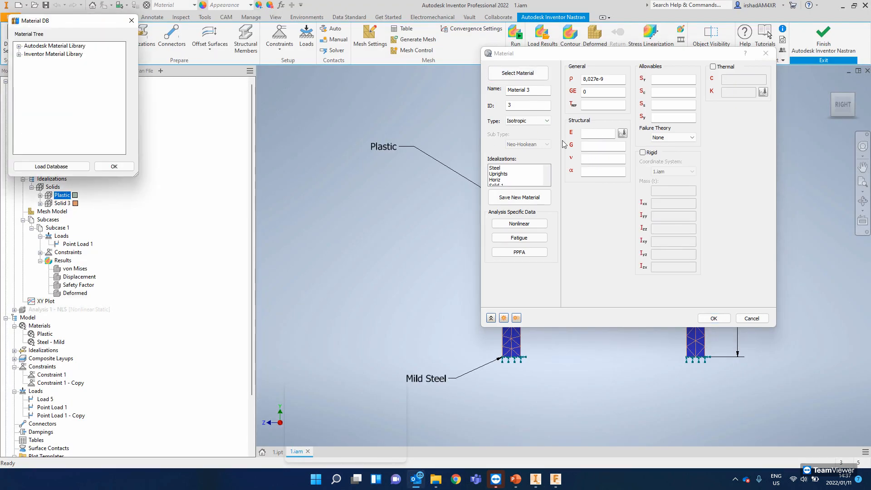
click(113, 166)
drag(522, 53, 426, 51)
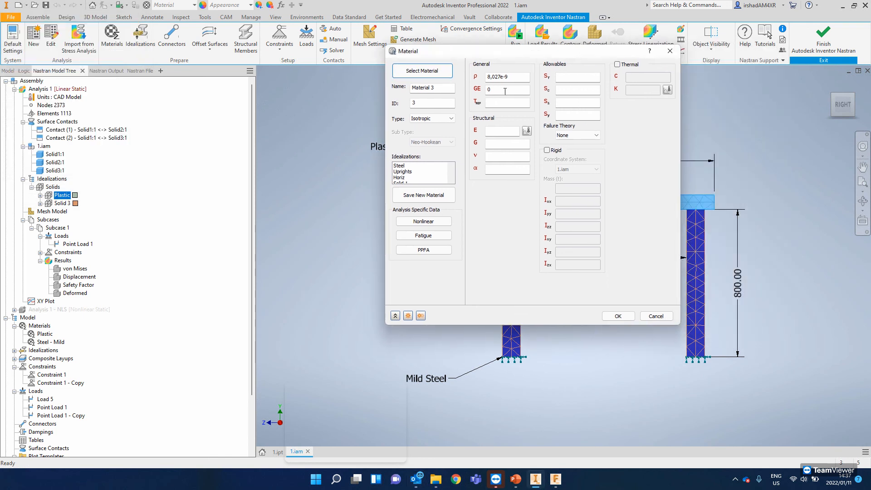
- Browse the Autodesk Material Library, previewing Acoustic Ceiling Tile, Acrylic - Clear, Acrylonitrile Butadiene Styrene and Alumina (Al2O3) property data
click(422, 70)
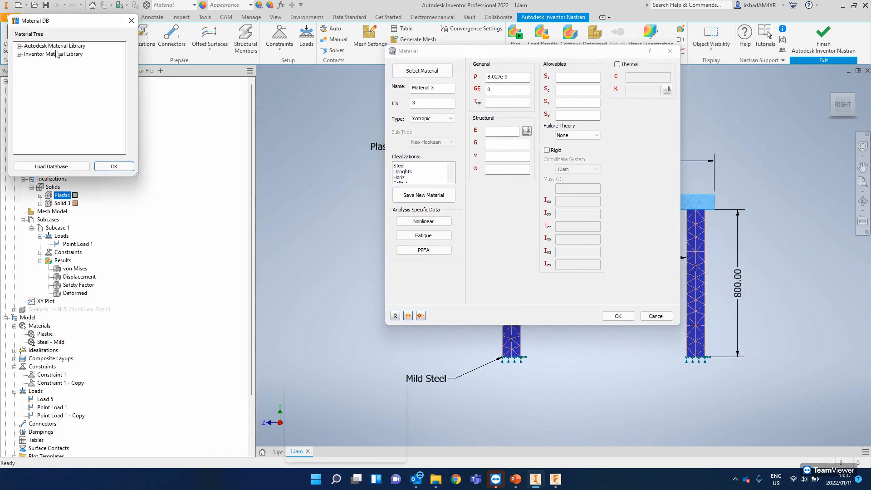
click(18, 46)
click(44, 61)
click(45, 78)
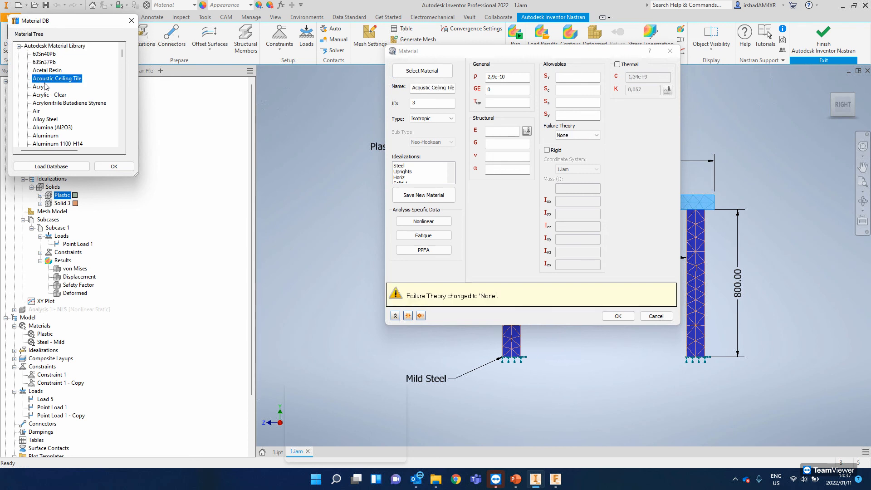
click(42, 95)
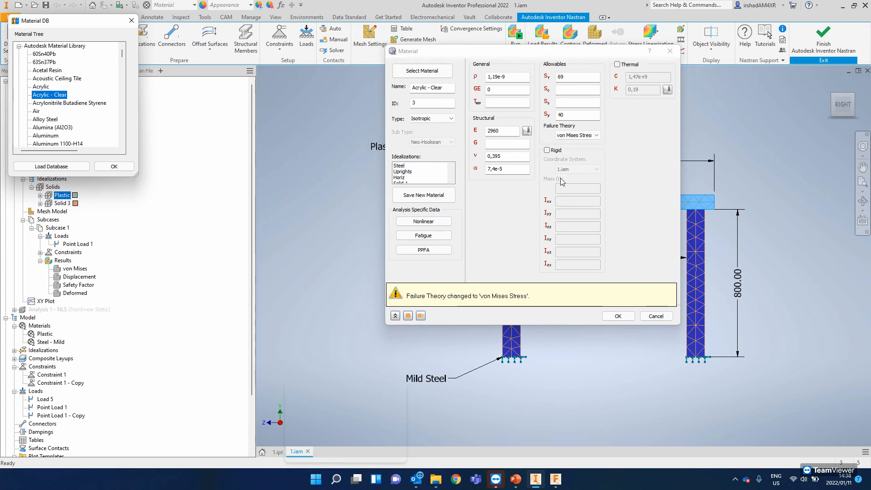
click(64, 103)
click(47, 120)
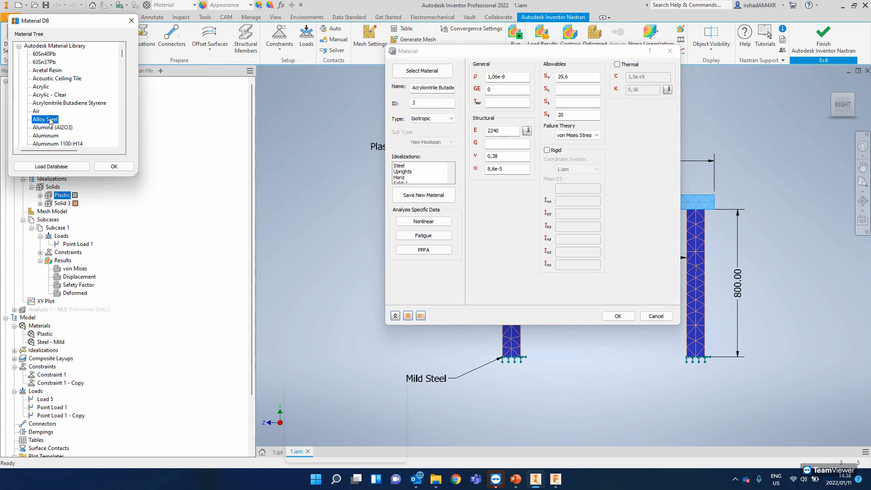
click(47, 129)
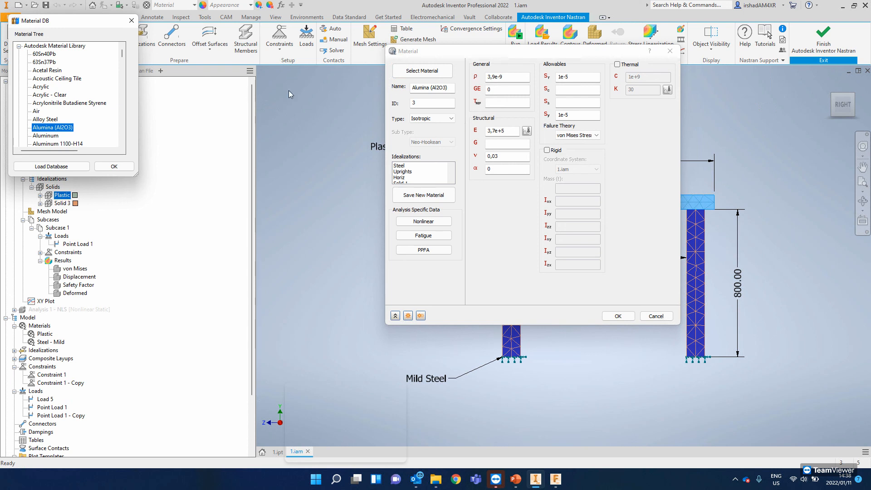
- Preview the library's Aluminum 1100-O properties and discard both the new material definition and the Plastic idealization edit
scroll(65, 119, down, 3)
click(59, 112)
click(52, 79)
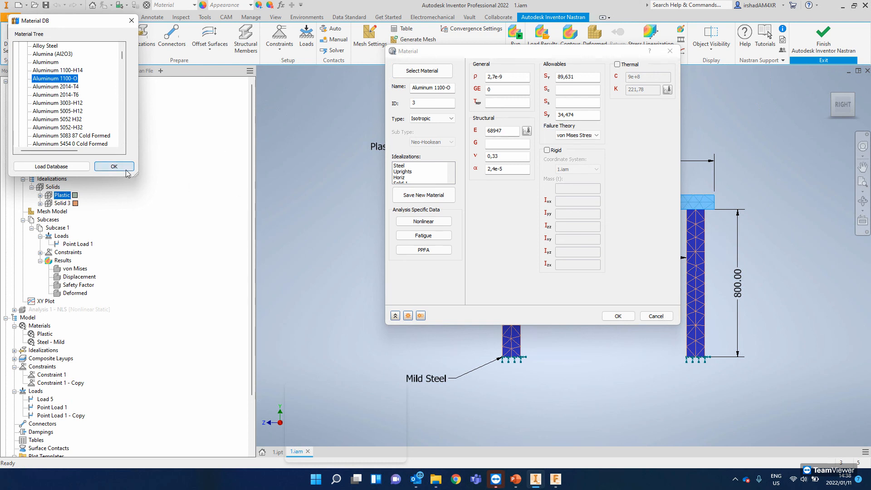
click(132, 22)
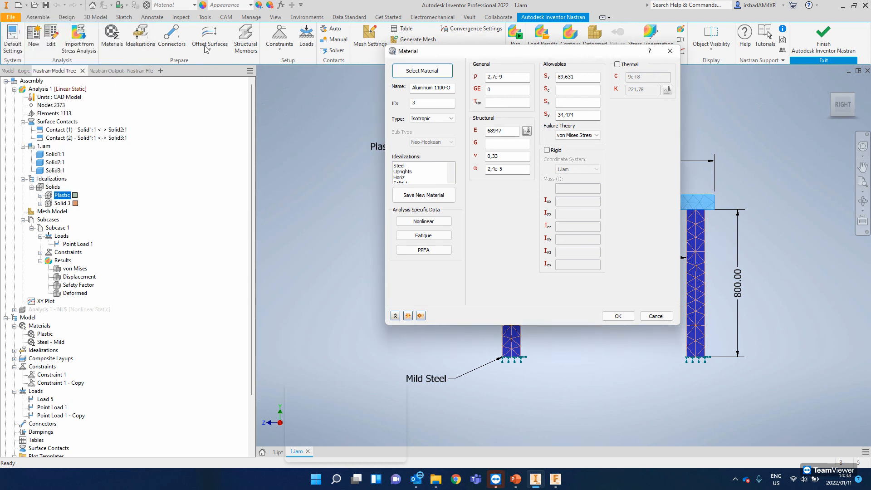
click(656, 317)
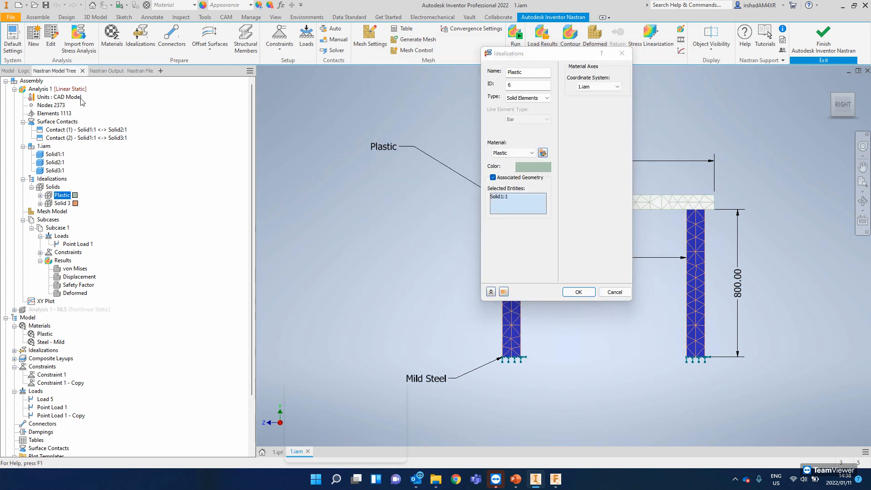
click(626, 295)
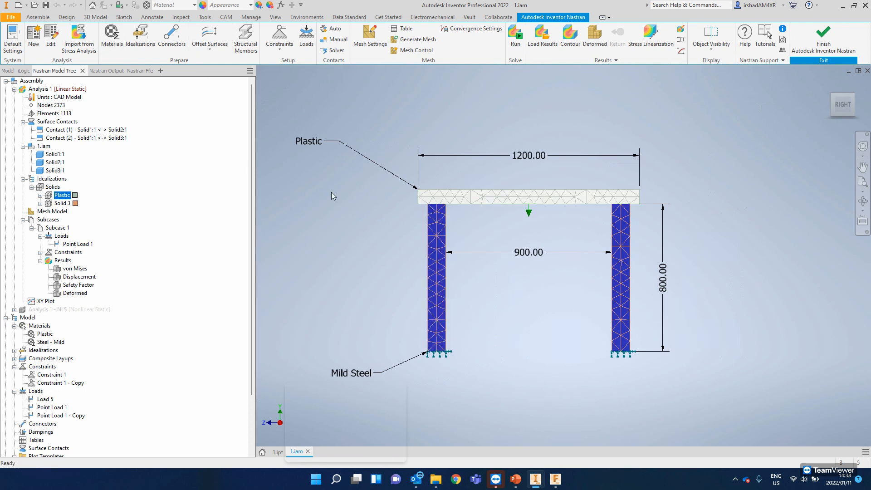
- Leave the Nastran environment for the plain assembly and reopen Autodesk Inventor Nastran on it
click(824, 38)
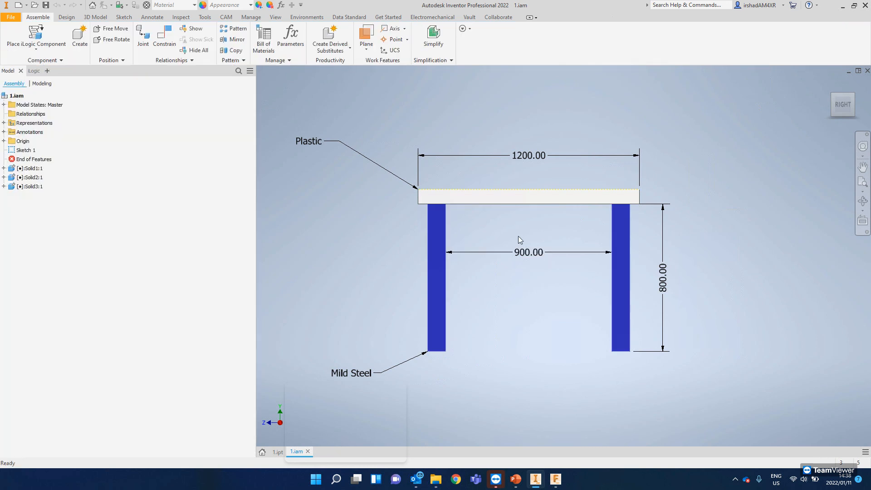
shift+middle_drag(507, 195, 558, 202)
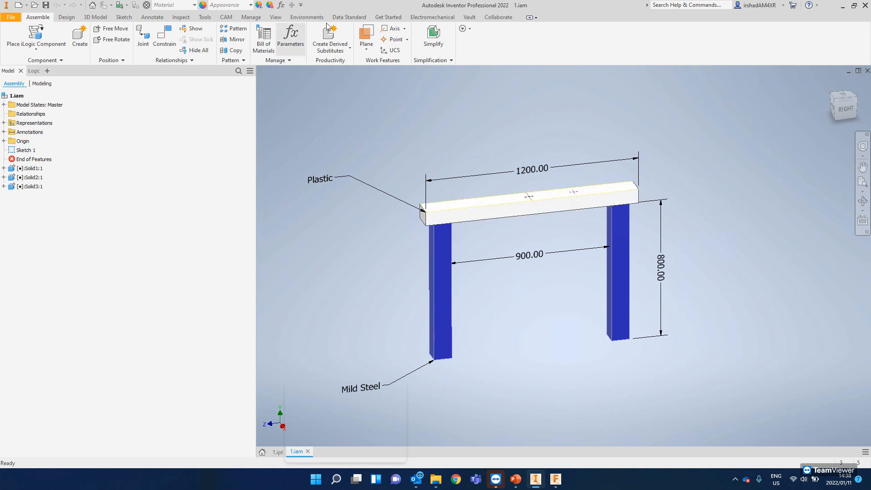
click(307, 17)
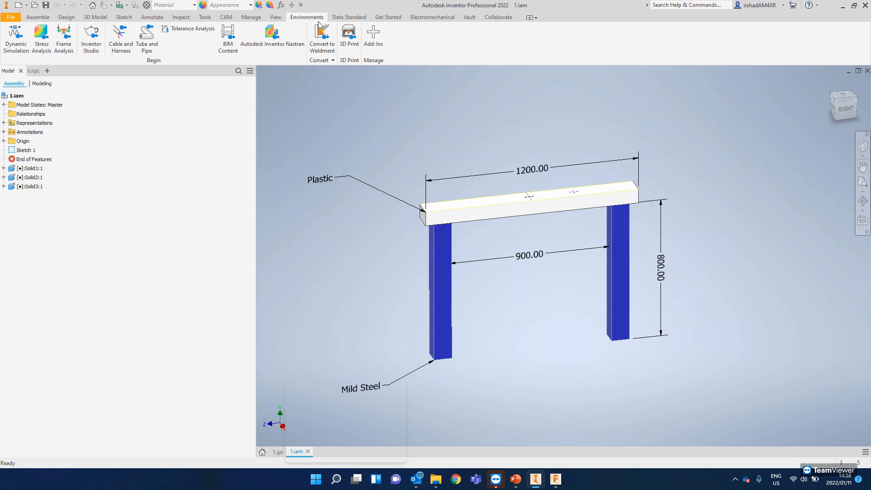
click(269, 45)
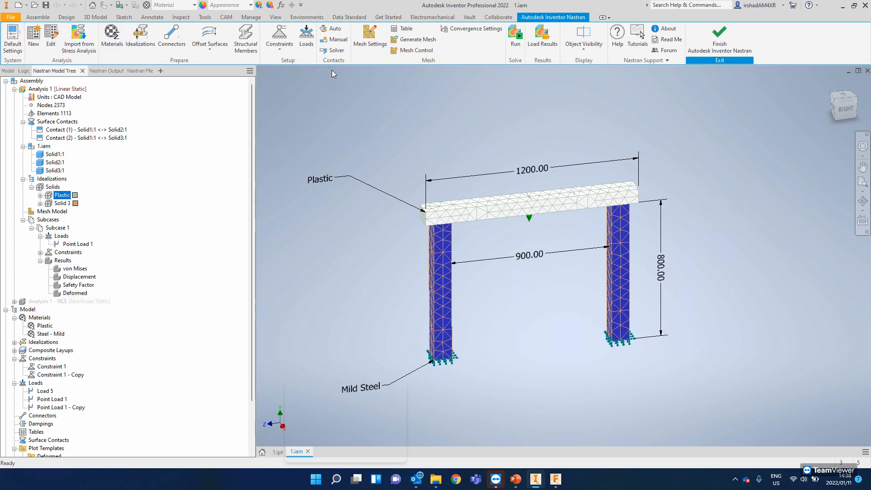
- Collapse the linear Analysis 1 in the model tree and activate the nonlinear static Analysis 1 - NLS
scroll(128, 305, down, 3)
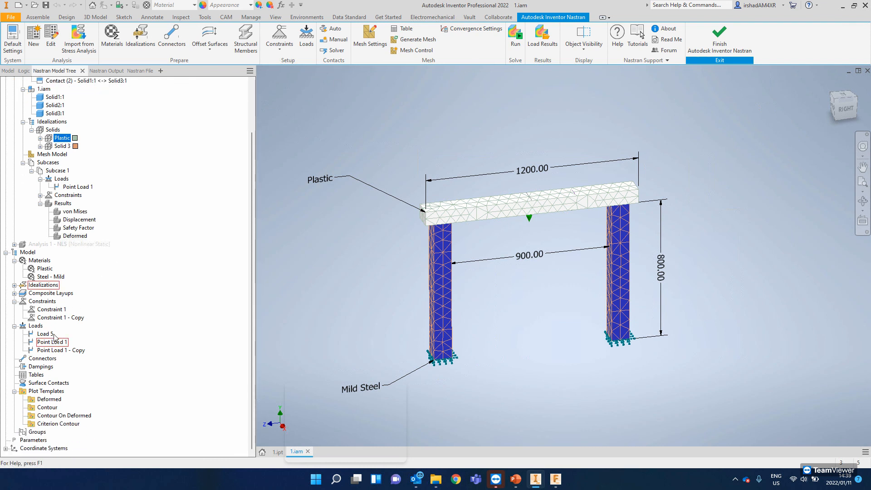
click(56, 351)
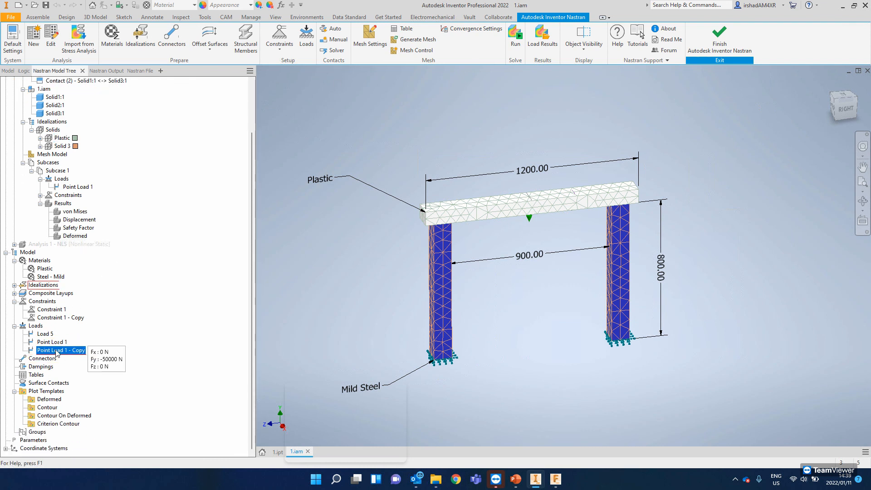
click(32, 326)
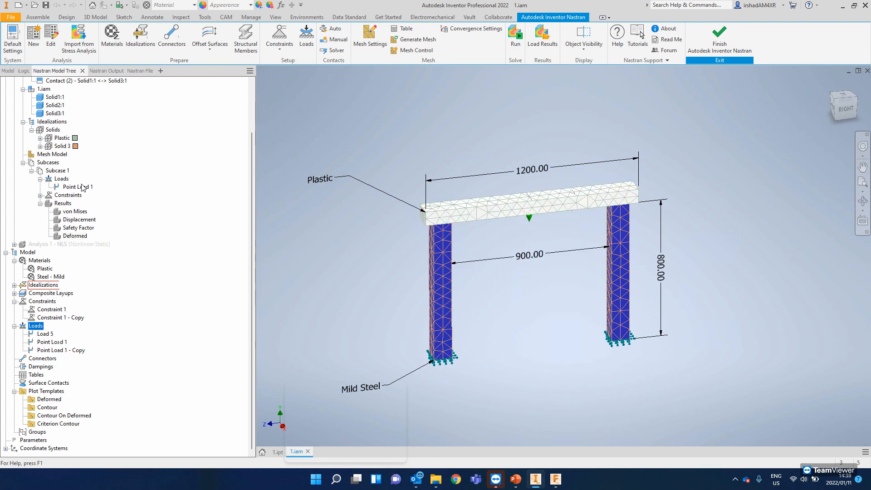
scroll(50, 153, up, 3)
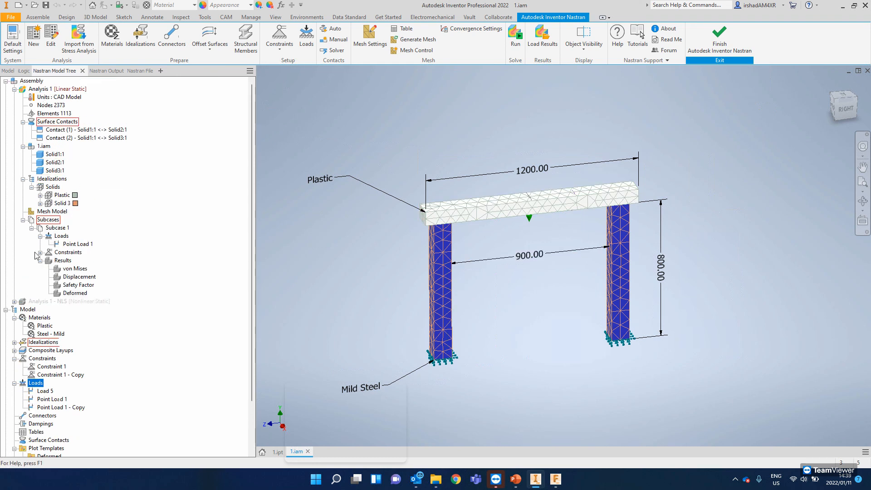
click(15, 89)
click(44, 97)
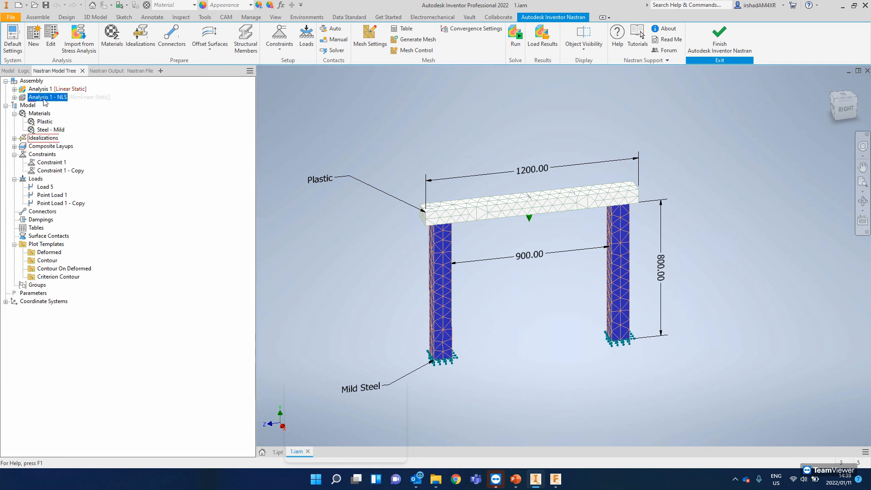
right_click(44, 98)
click(77, 178)
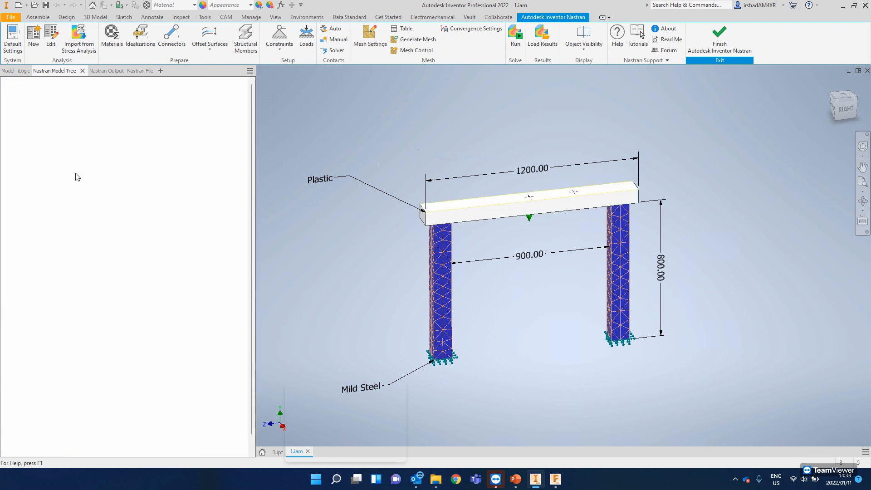
- Remove Point Load 1 - Copy from Subcase 1 of the nonlinear analysis
mouse_move(73, 236)
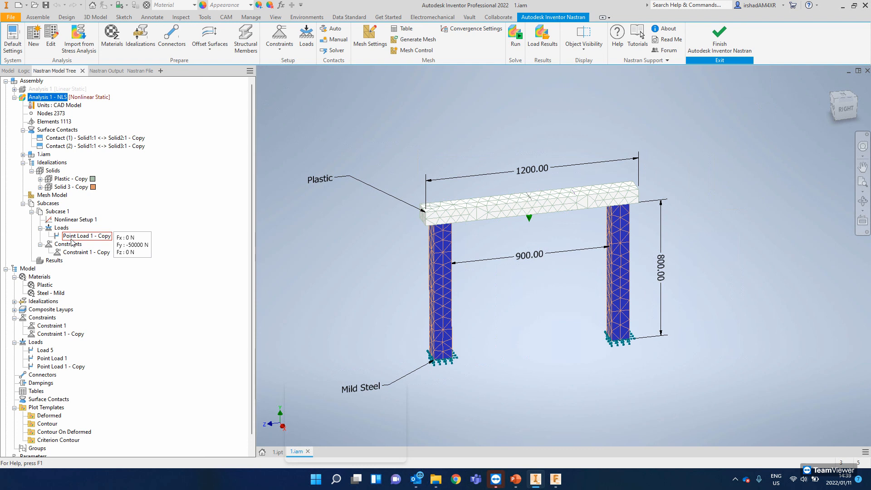
right_click(76, 238)
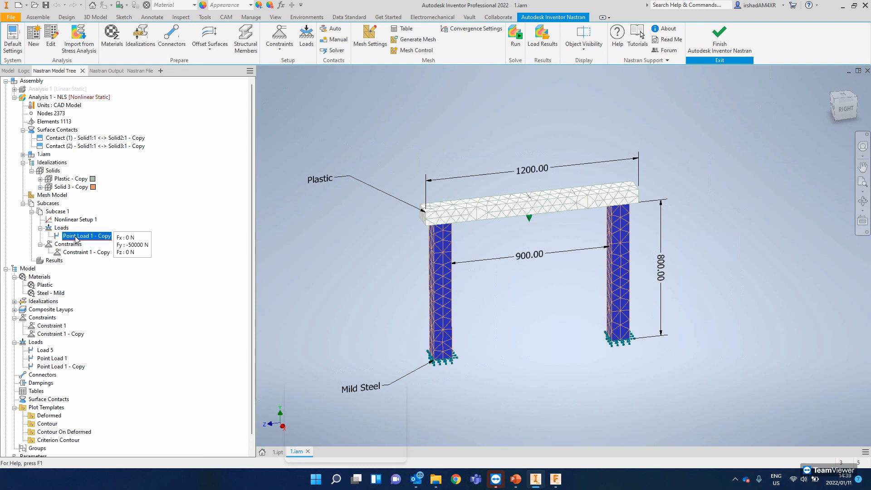
click(95, 267)
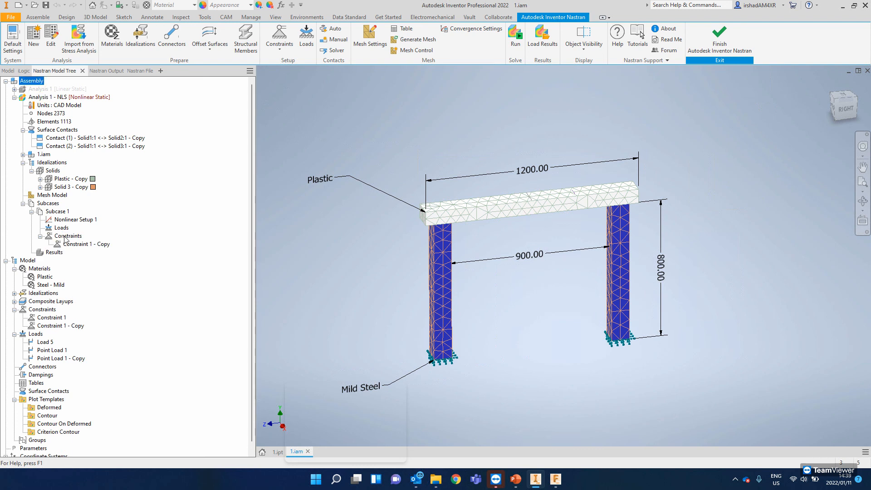
- Define a new force load for Subcase 1 of the nonlinear analysis with an Fy magnitude of -50000 N
right_click(34, 336)
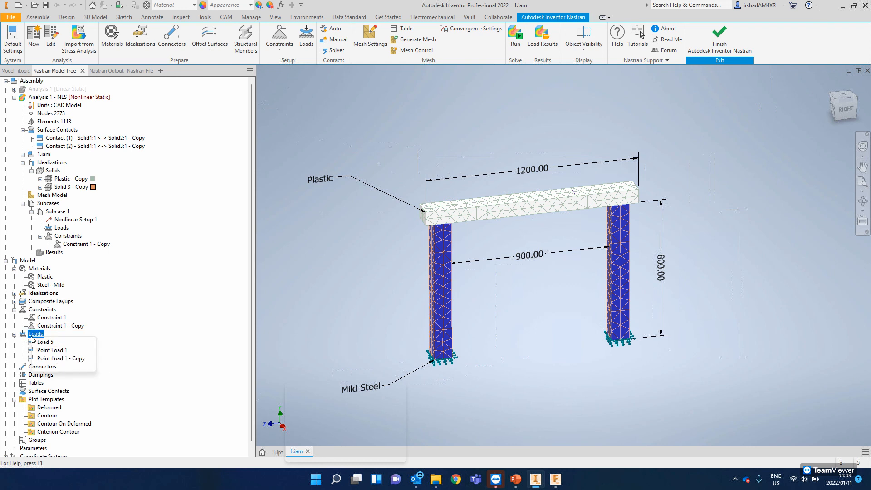
click(49, 344)
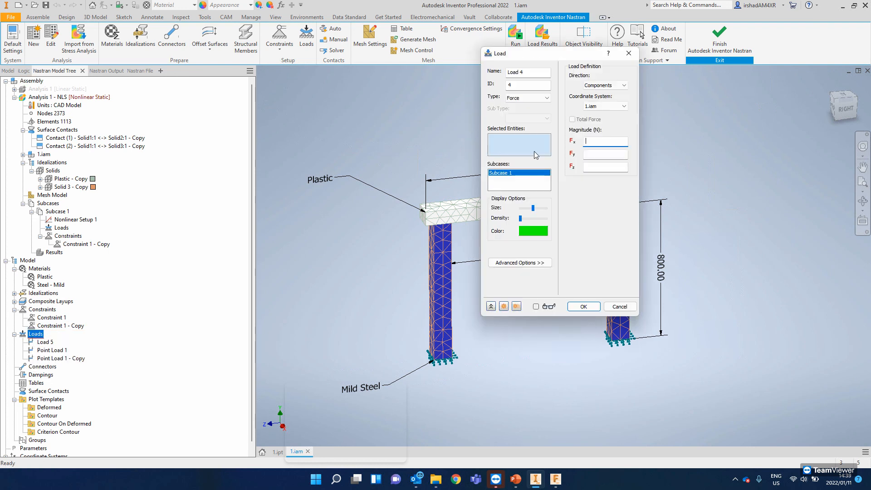
click(600, 153)
text(-50000)
click(586, 308)
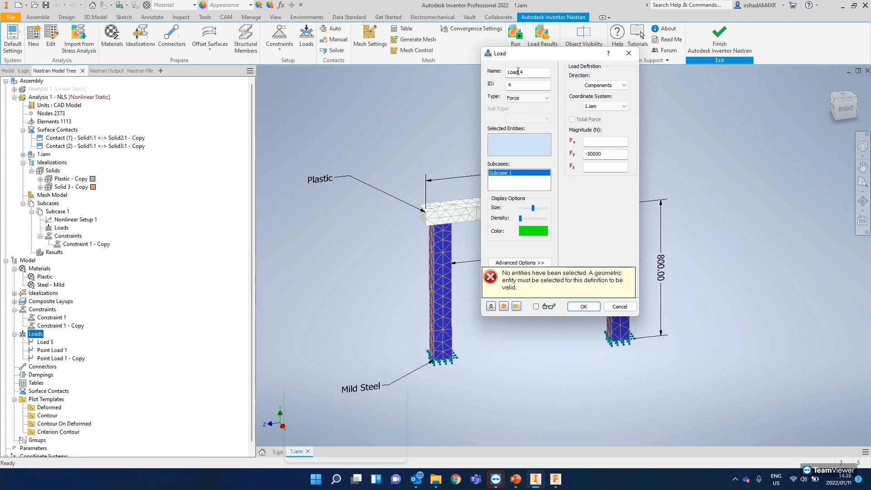
- Apply the new force to the off-centre sketch point on the plastic beam's top face, with its preview enabled, and create the load
drag(521, 58, 685, 60)
mouse_move(492, 193)
shift+middle_down()
mouse_move(472, 200)
mouse_move(485, 207)
shift+middle_up()
middle_drag(485, 207, 441, 210)
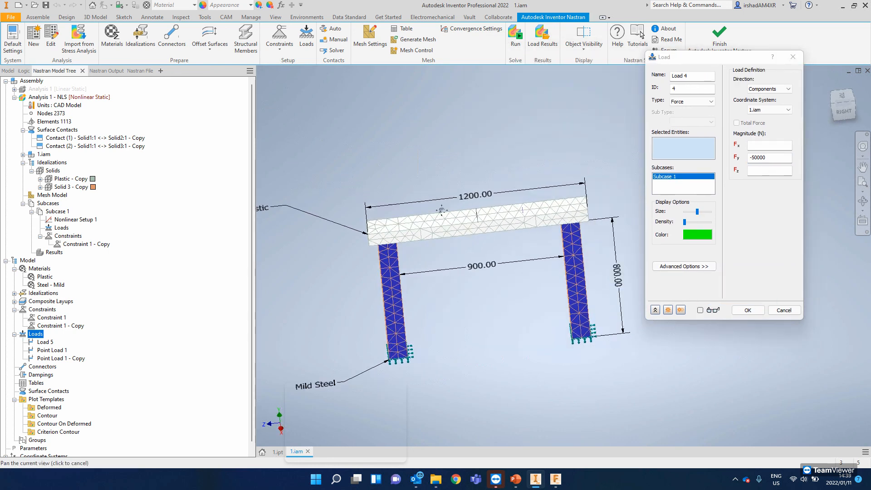
scroll(495, 202, up, 6)
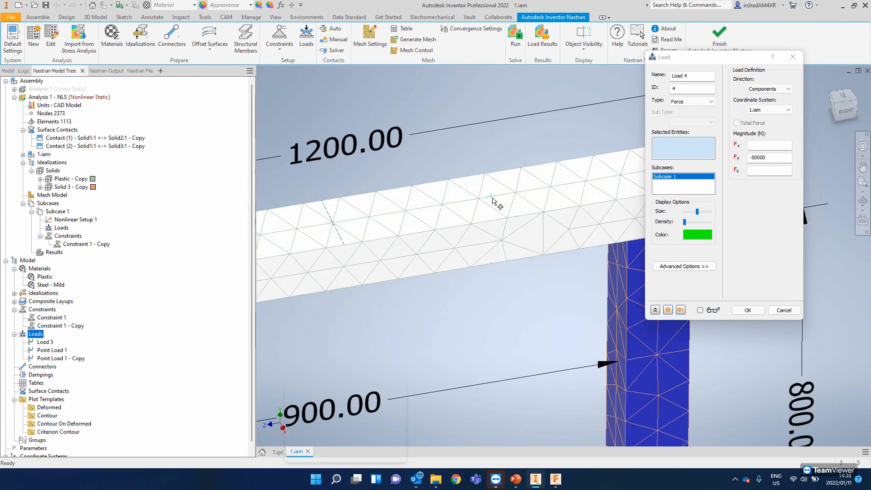
click(493, 198)
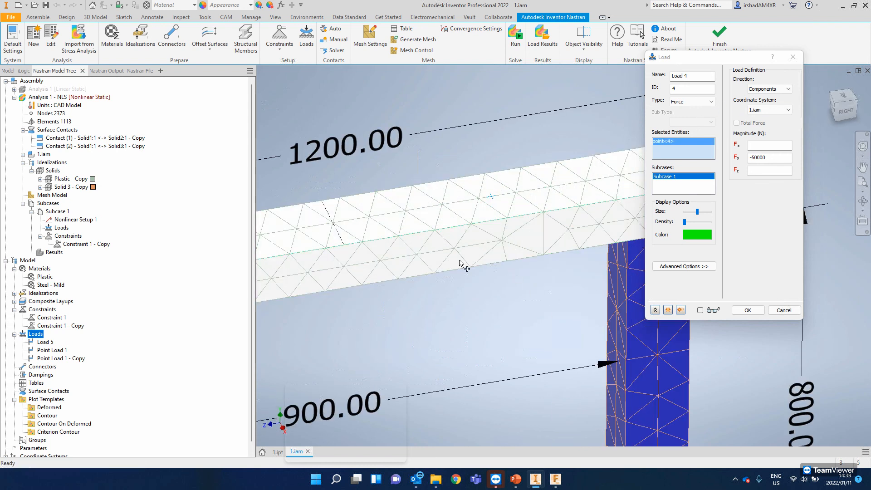
click(700, 311)
click(746, 310)
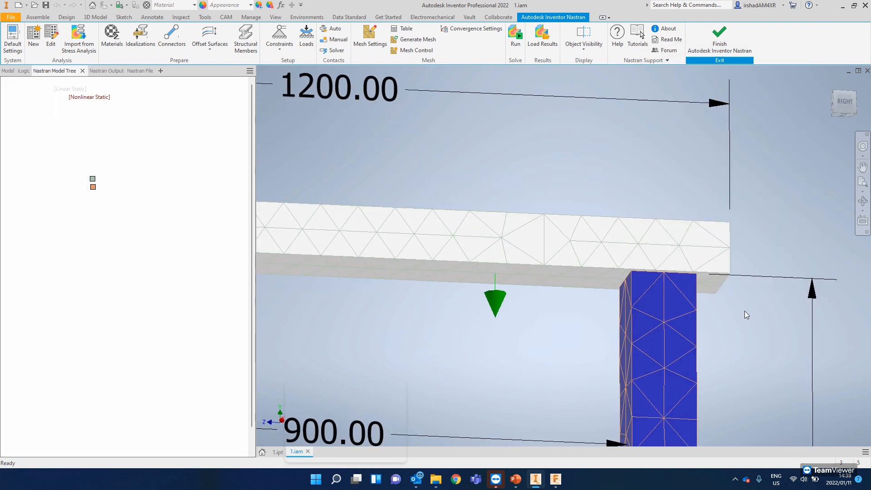
- Regenerate the mesh and try to run the nonlinear static analysis with the off-centre load
scroll(497, 291, down, 6)
scroll(497, 291, up, 10)
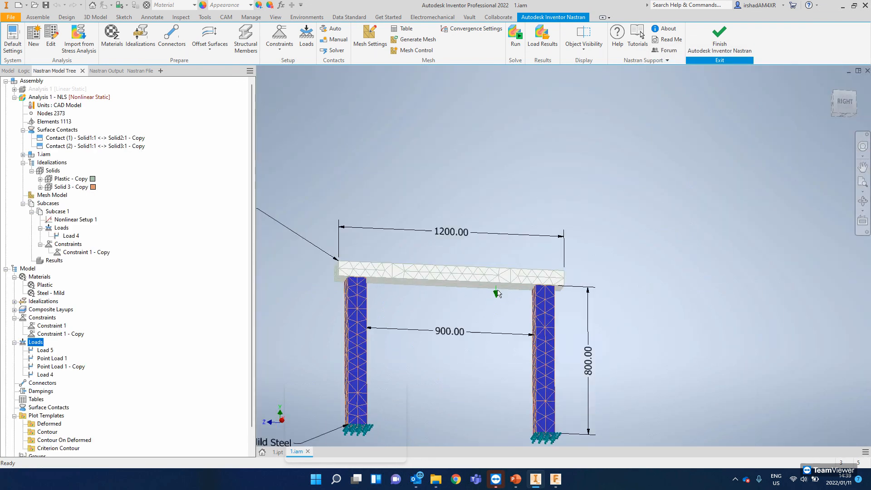
click(416, 39)
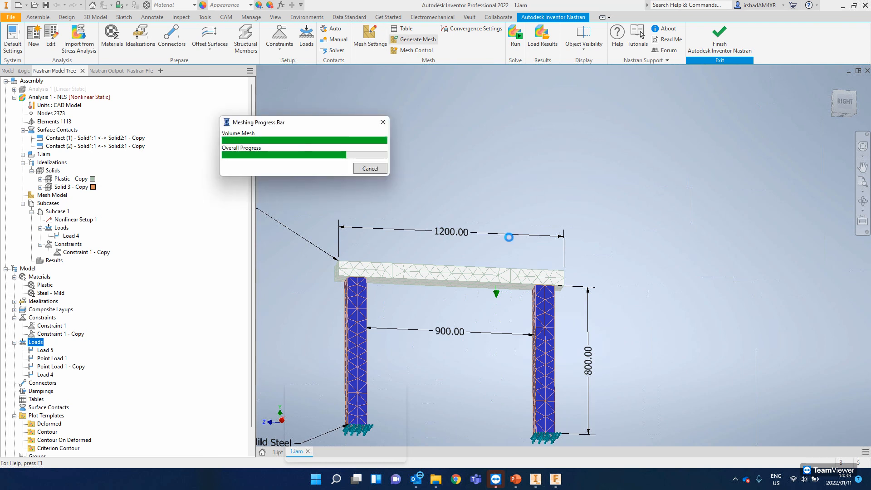
shift+middle_drag(497, 265, 494, 292)
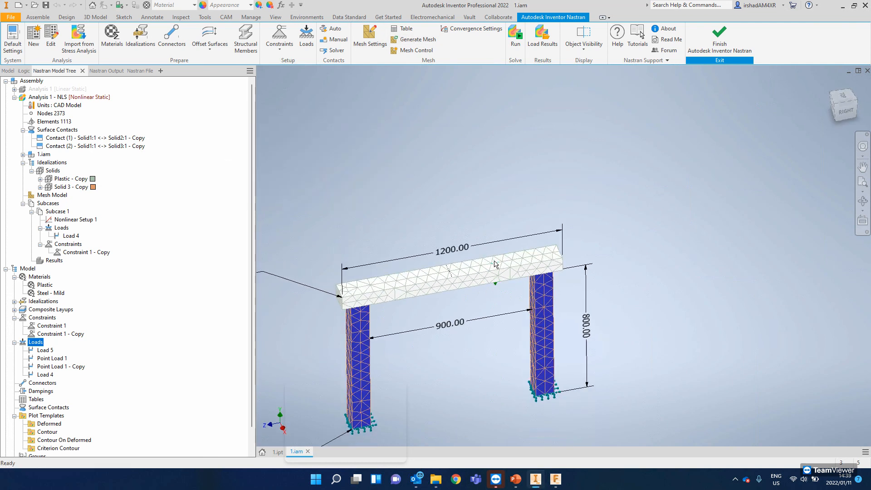
scroll(496, 264, down, 3)
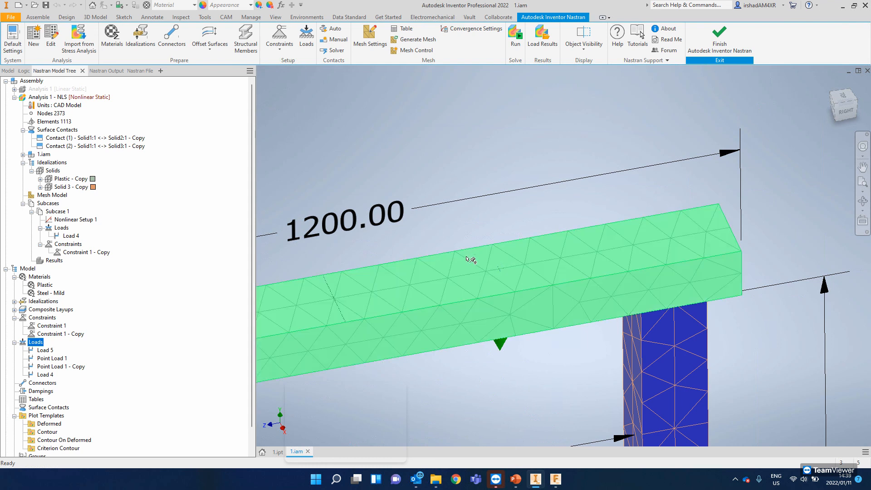
click(520, 38)
drag(439, 221, 428, 147)
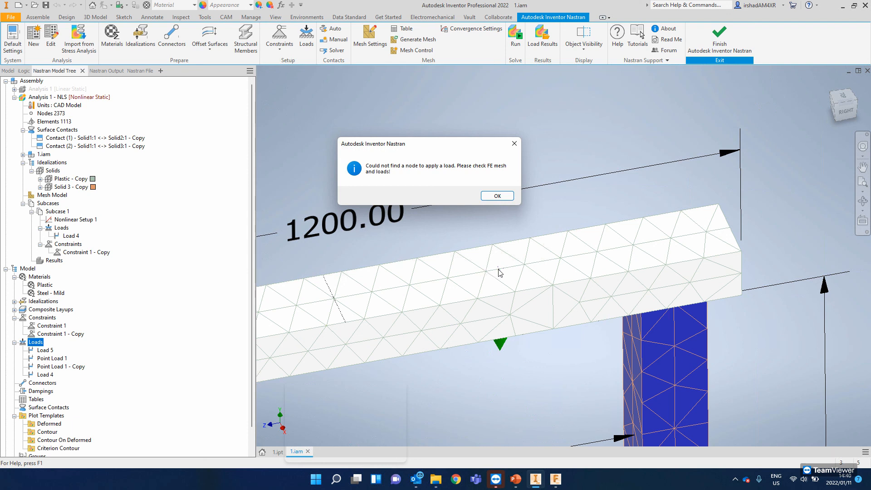
- Try to solve the nonlinear static analysis with the off-centre load despite the missing-node message
click(498, 198)
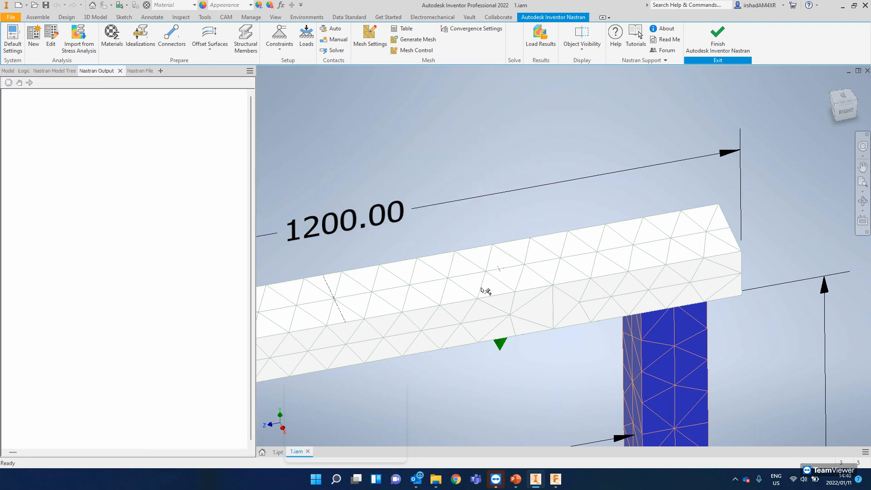
middle_drag(476, 282, 535, 255)
scroll(533, 254, down, 3)
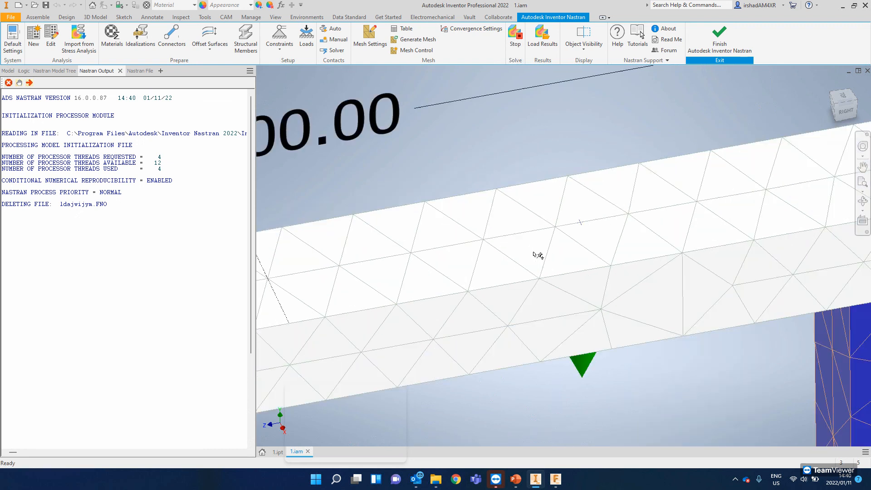
scroll(558, 240, up, 3)
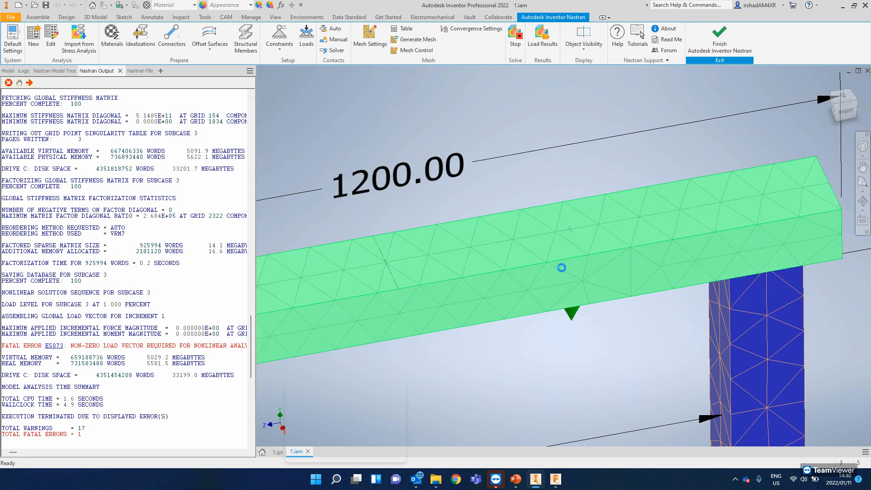
click(463, 271)
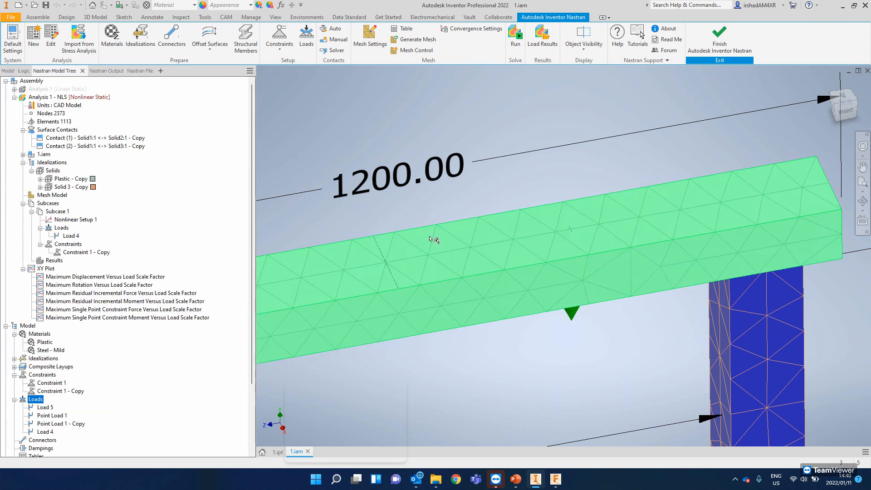
- Add a mesh control at the off-centre sketch point on the plastic beam's top face and regenerate the mesh
click(415, 50)
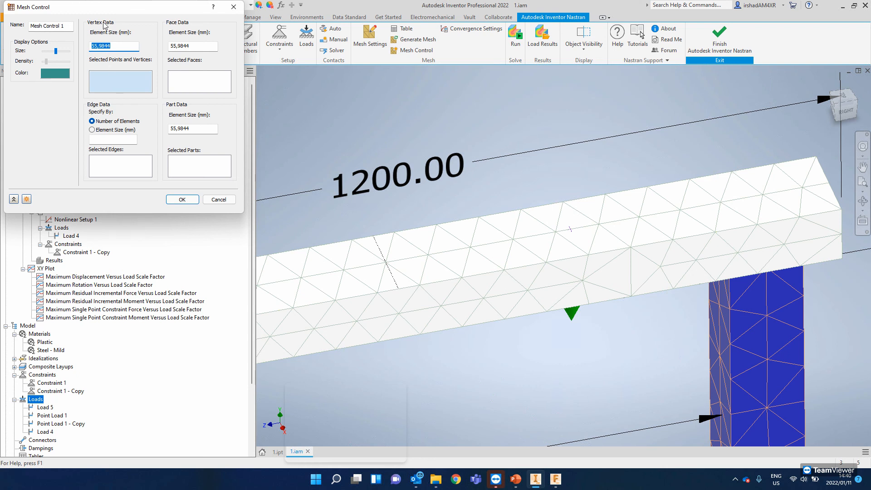
click(115, 86)
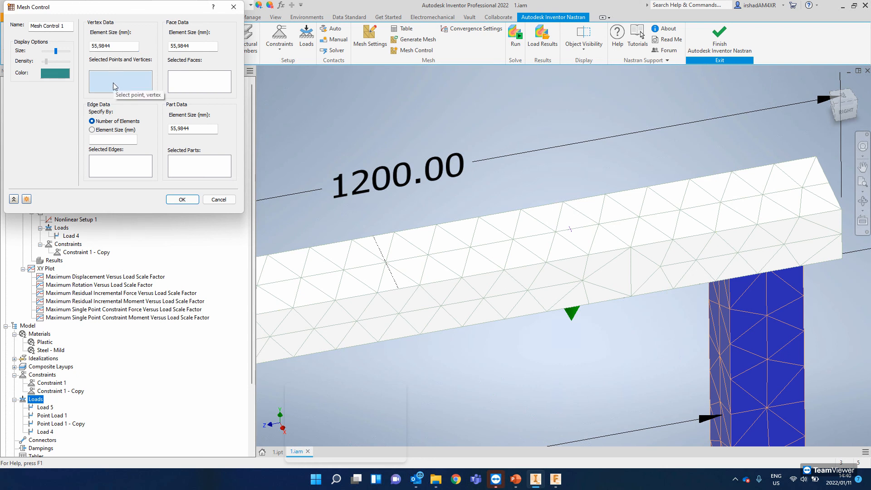
click(571, 231)
click(196, 199)
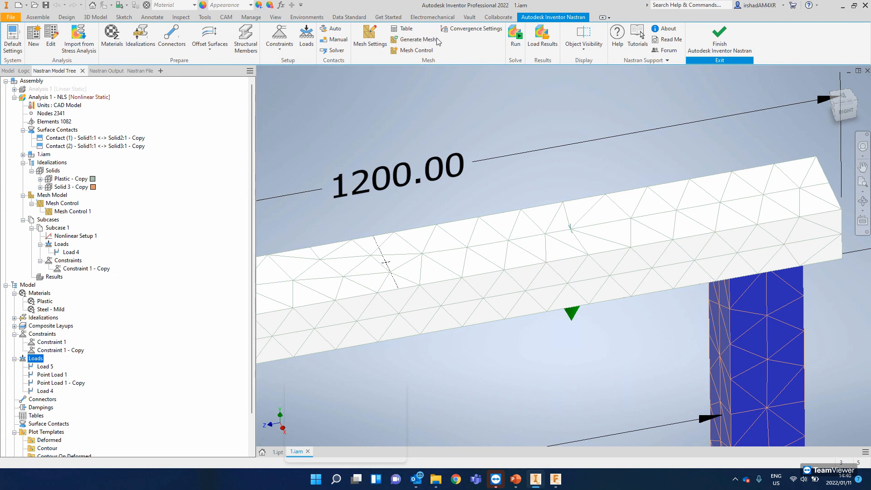
- Run the nonlinear static analysis on the refined mesh and inspect the deformed von Mises stress across the whole frame
click(516, 33)
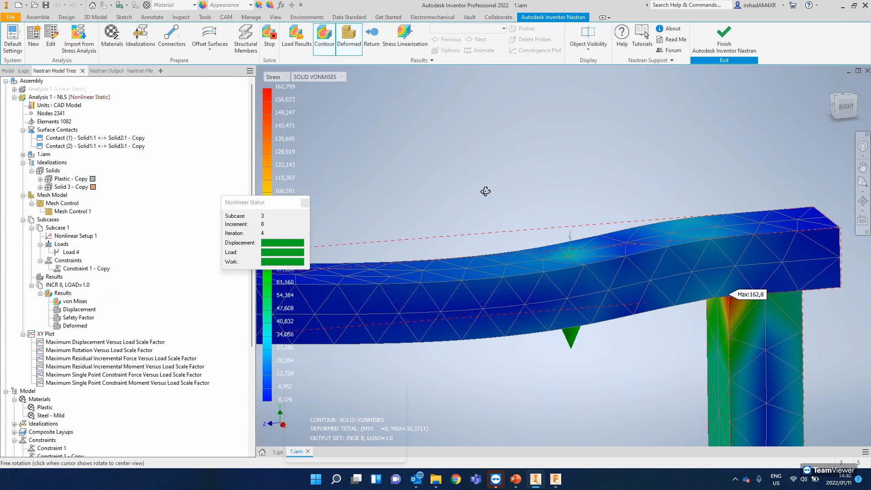
click(472, 269)
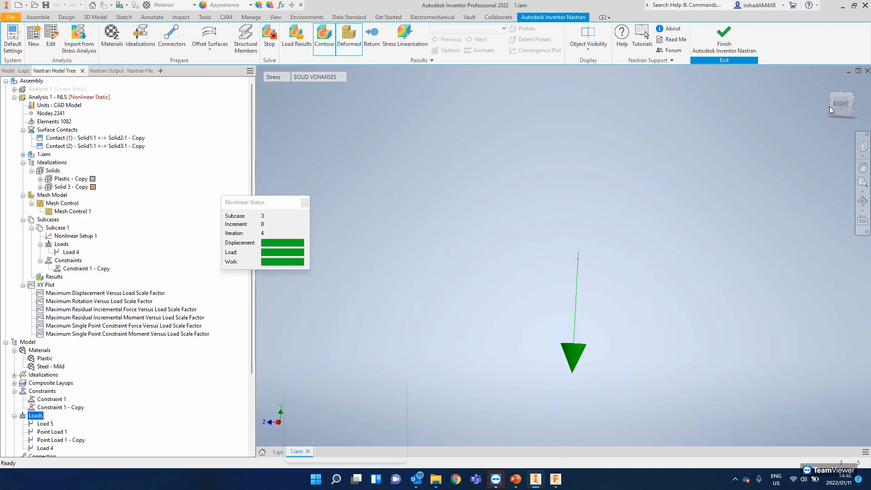
scroll(552, 248, up, 9)
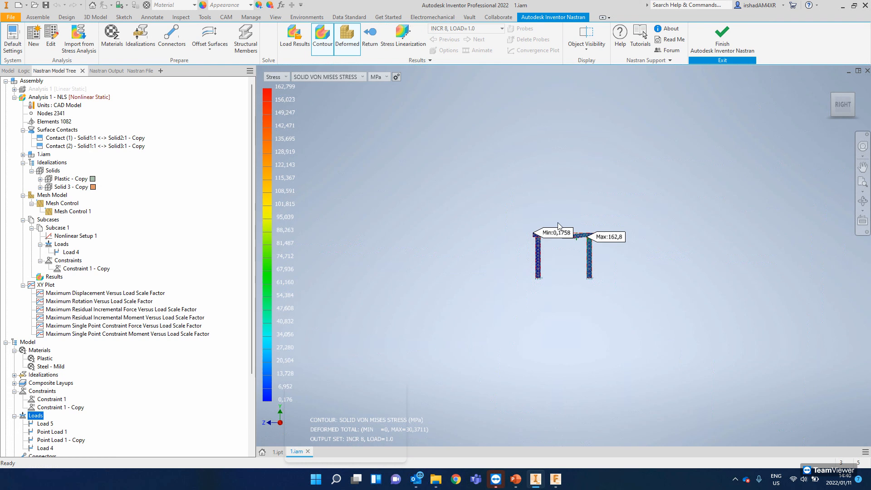
scroll(573, 239, down, 5)
drag(602, 251, 451, 268)
shift+middle_drag(452, 268, 446, 290)
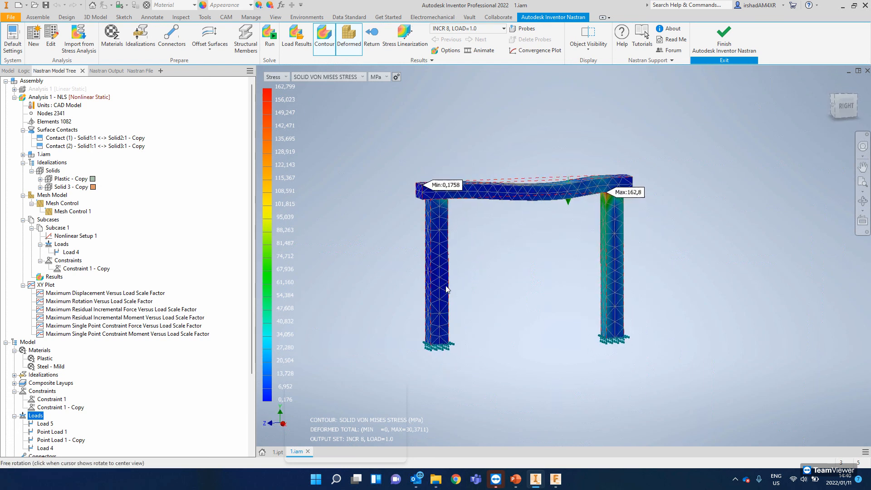
- Finish the Nastran environment and switch to the PowerPoint presentation, starting the slide show from the Q & A slide
click(742, 37)
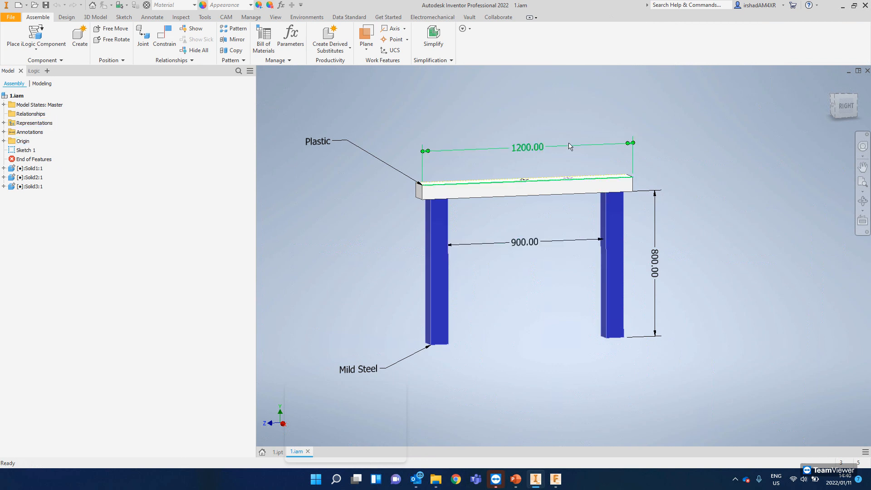
click(843, 9)
click(815, 9)
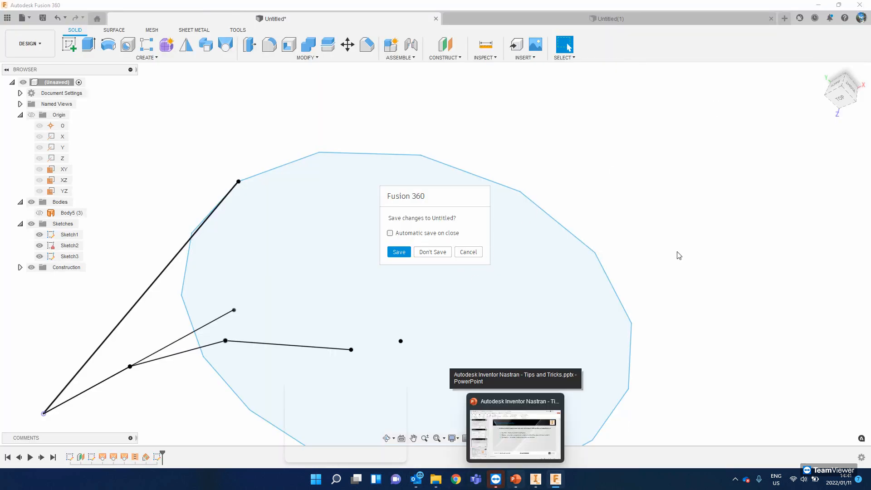
click(539, 424)
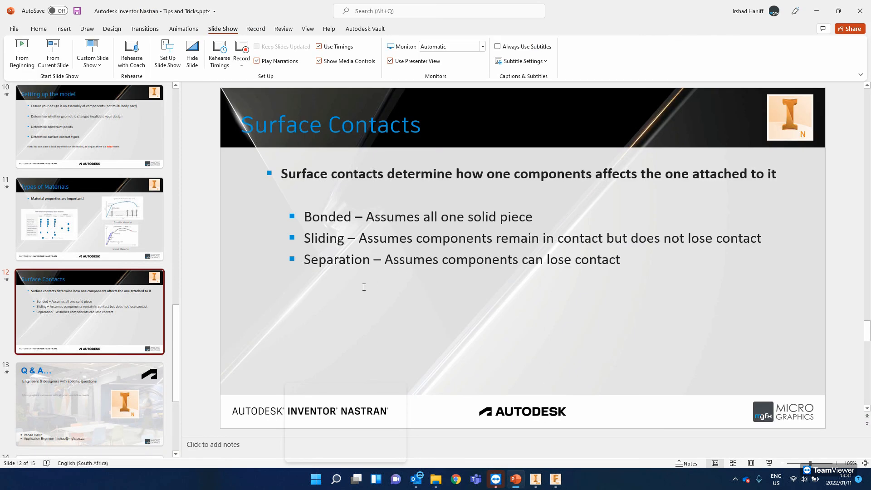
scroll(363, 287, down, 1)
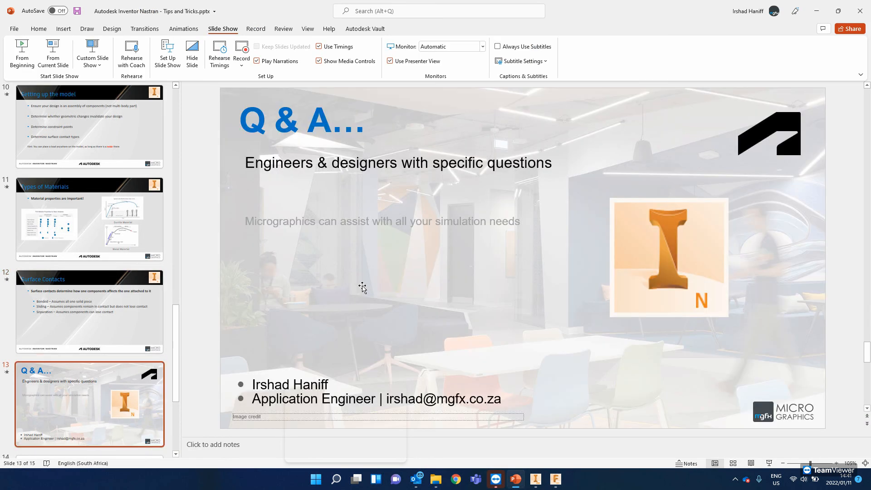
click(50, 53)
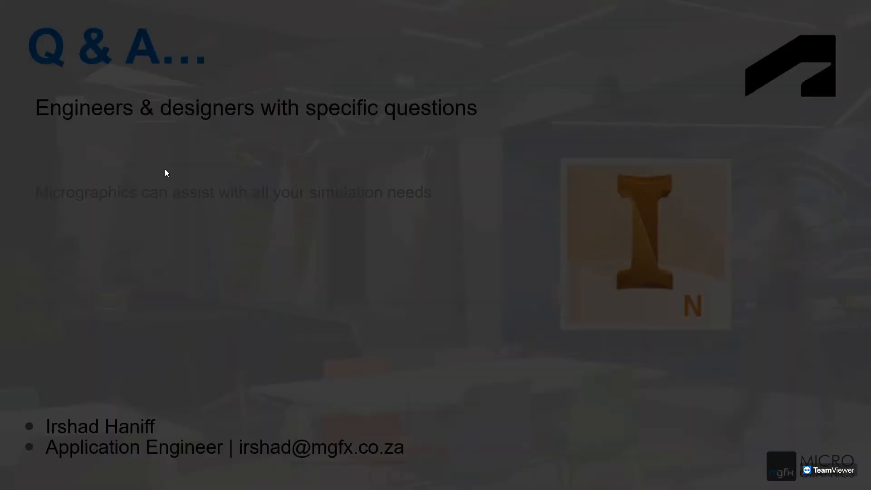